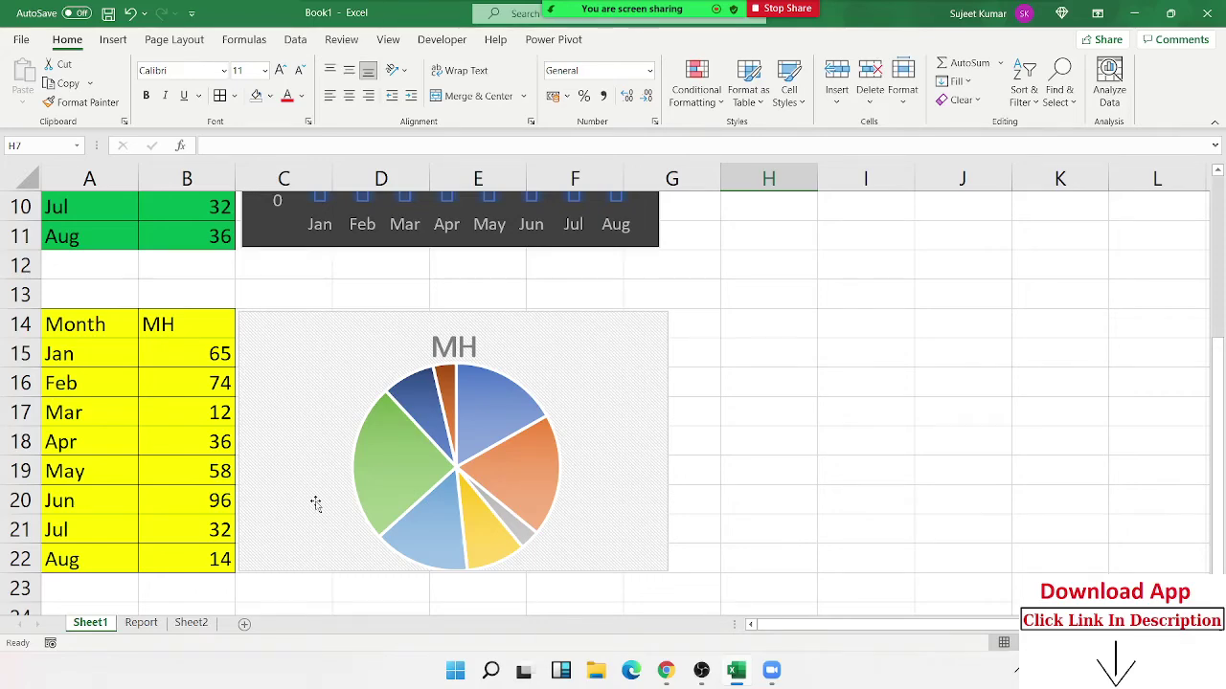
Step: Check cell B4 on the Report sheet, then go back to Sheet1's source tables
scroll(316, 503, "up", 3)
left_click(140, 623)
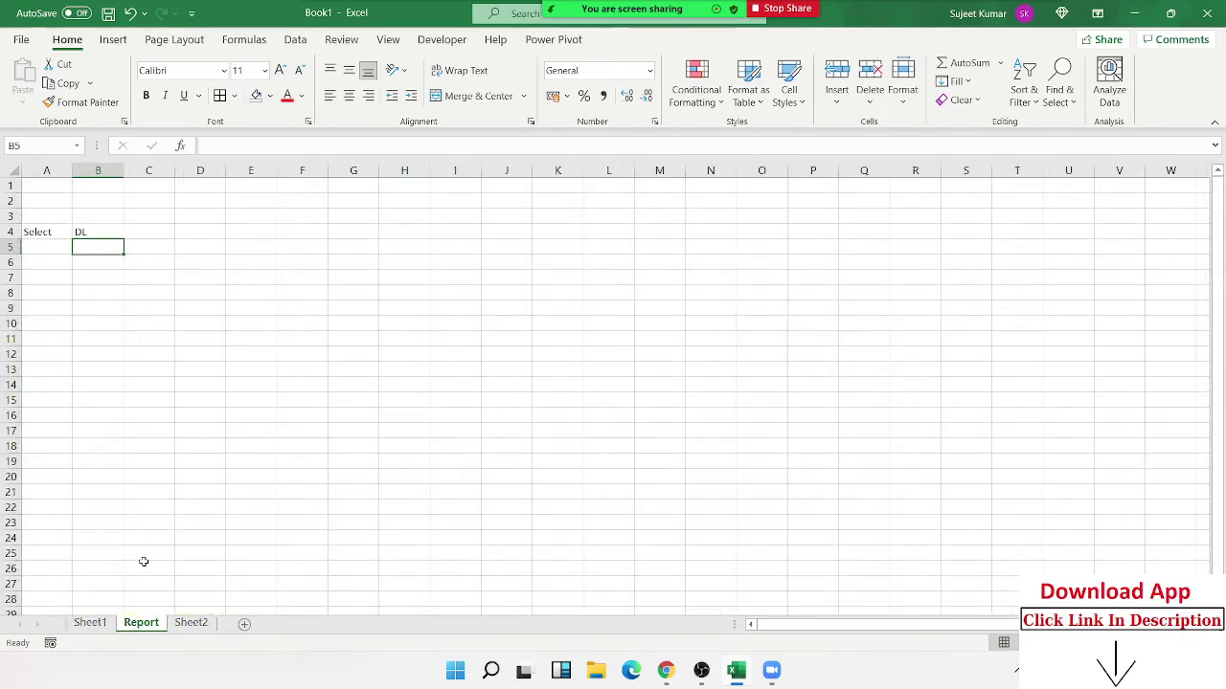
left_click(128, 232)
left_click(113, 234)
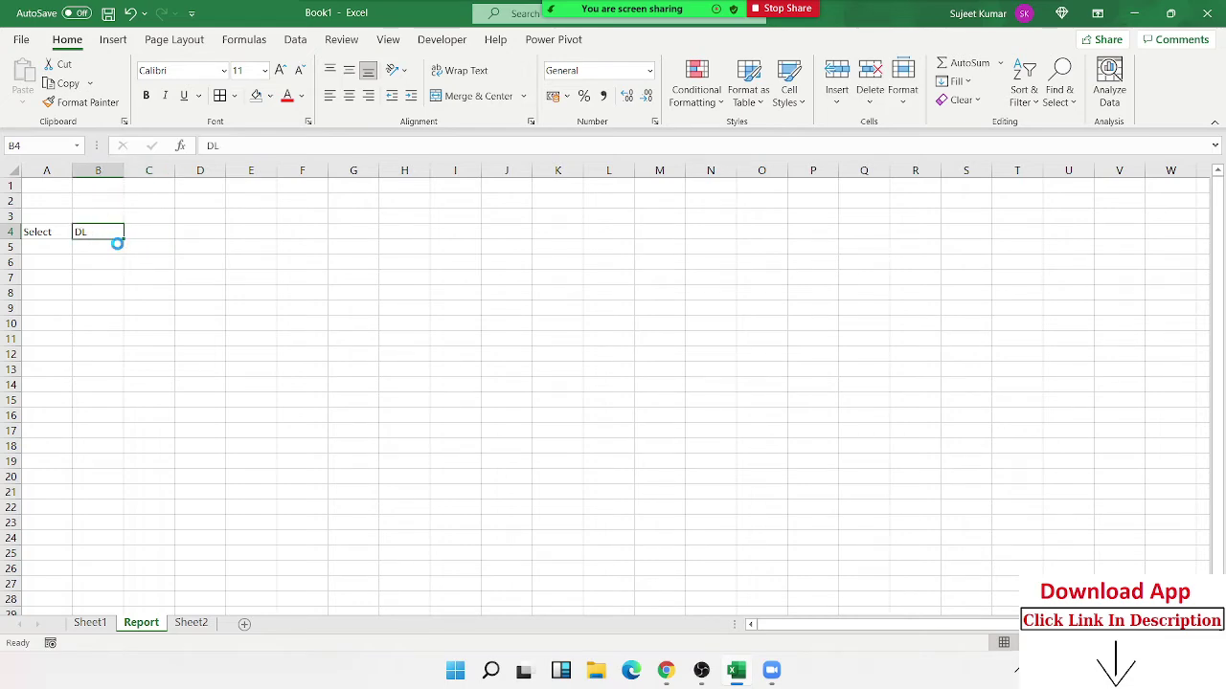
scroll(120, 247, "up", 3)
scroll(125, 249, "up", 3)
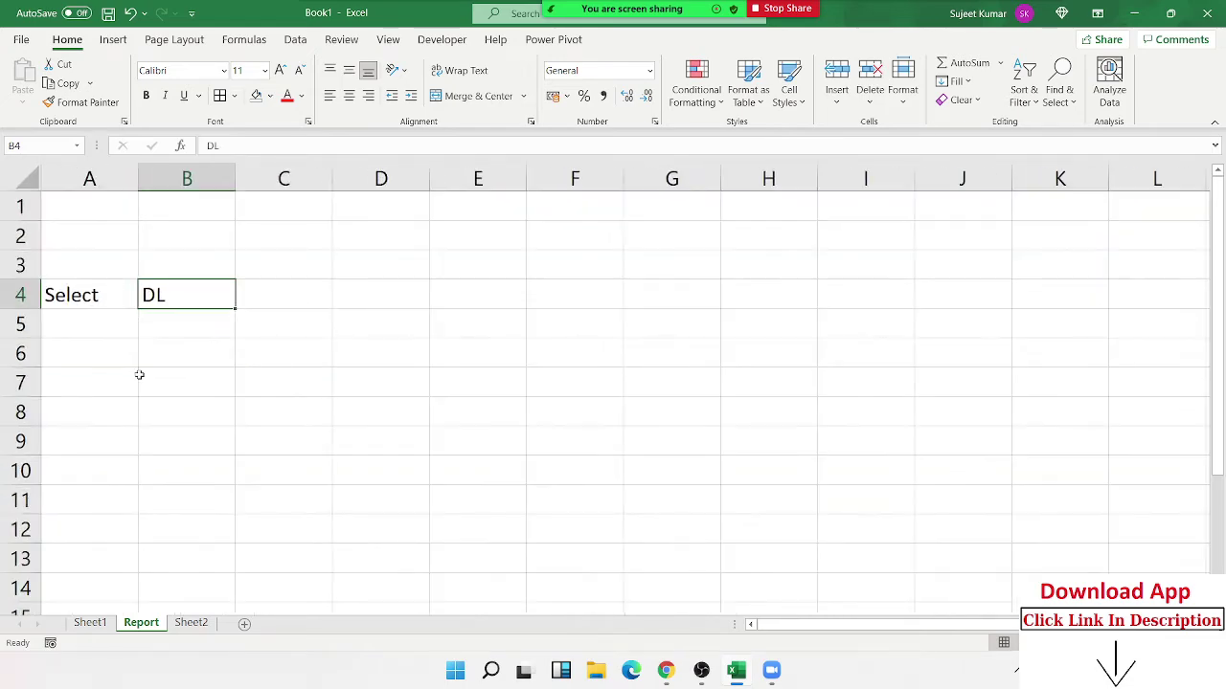
left_click(108, 624)
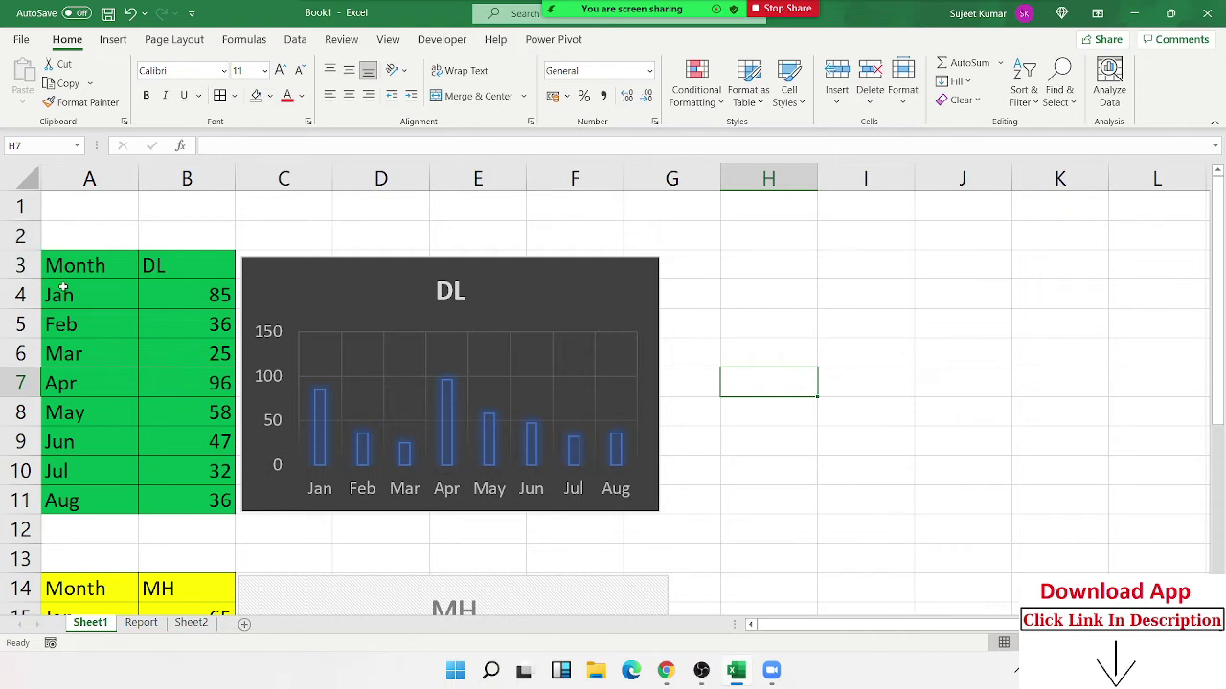
Step: Hide Sheet1's gridlines from the Page Layout options
left_click_drag(93, 266, 689, 490)
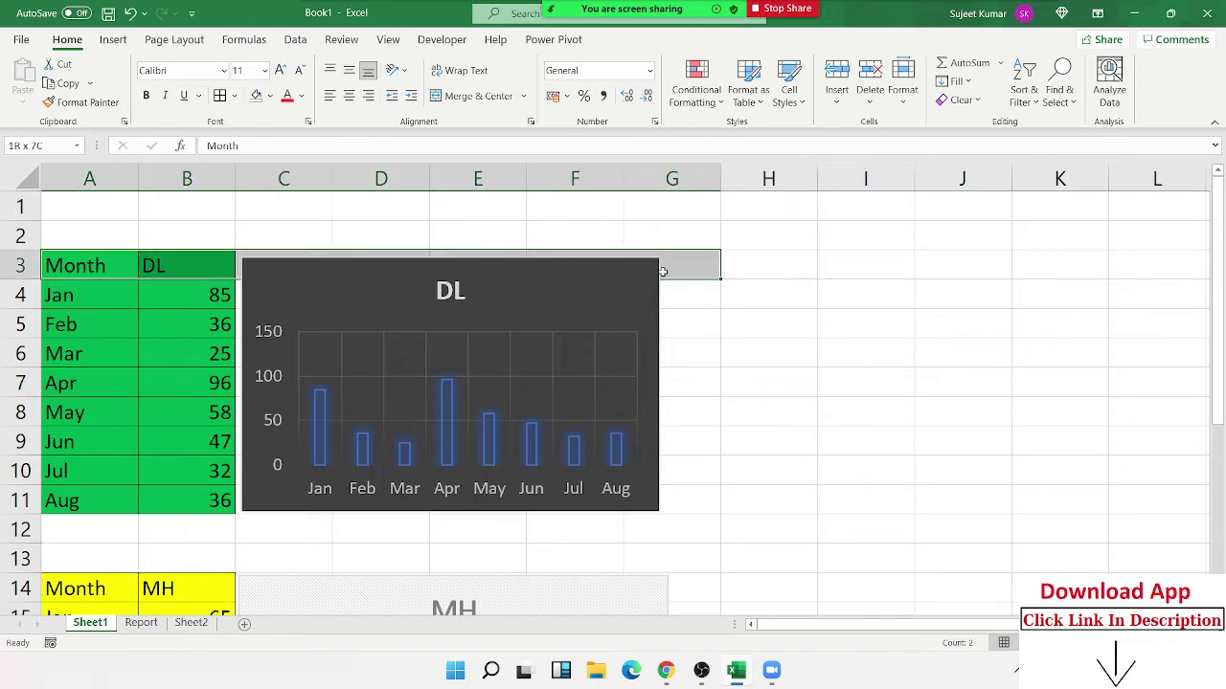
left_click(801, 374)
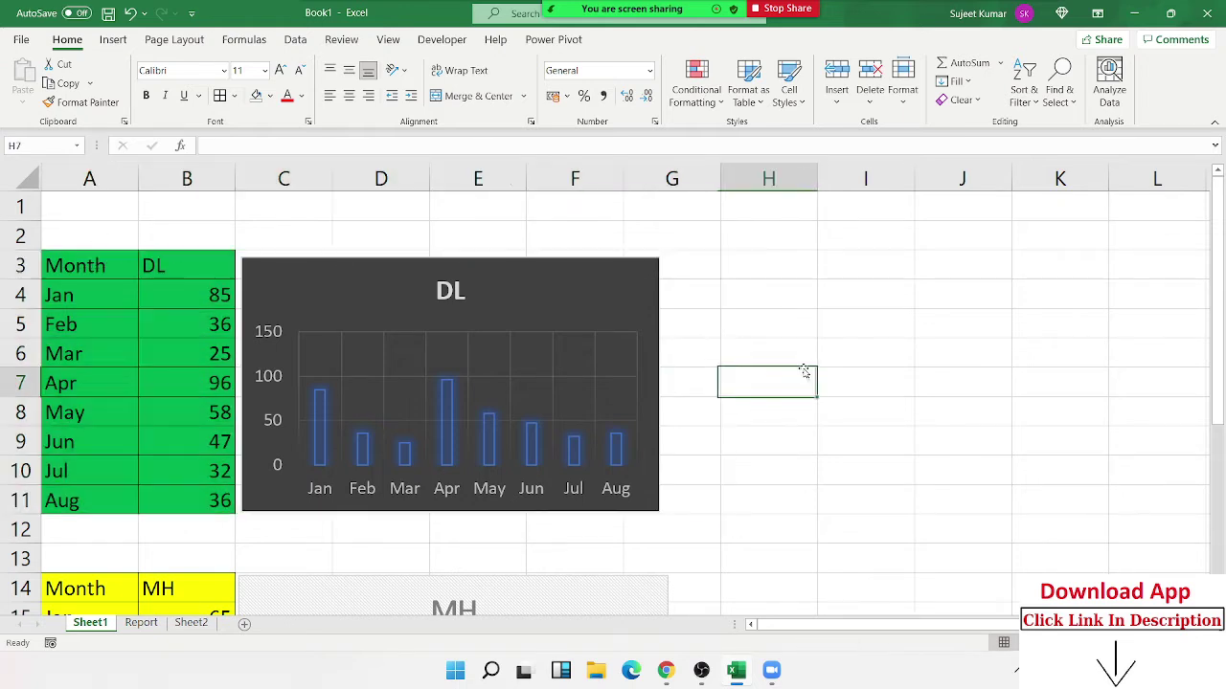
left_click(308, 43)
left_click(245, 42)
left_click(174, 39)
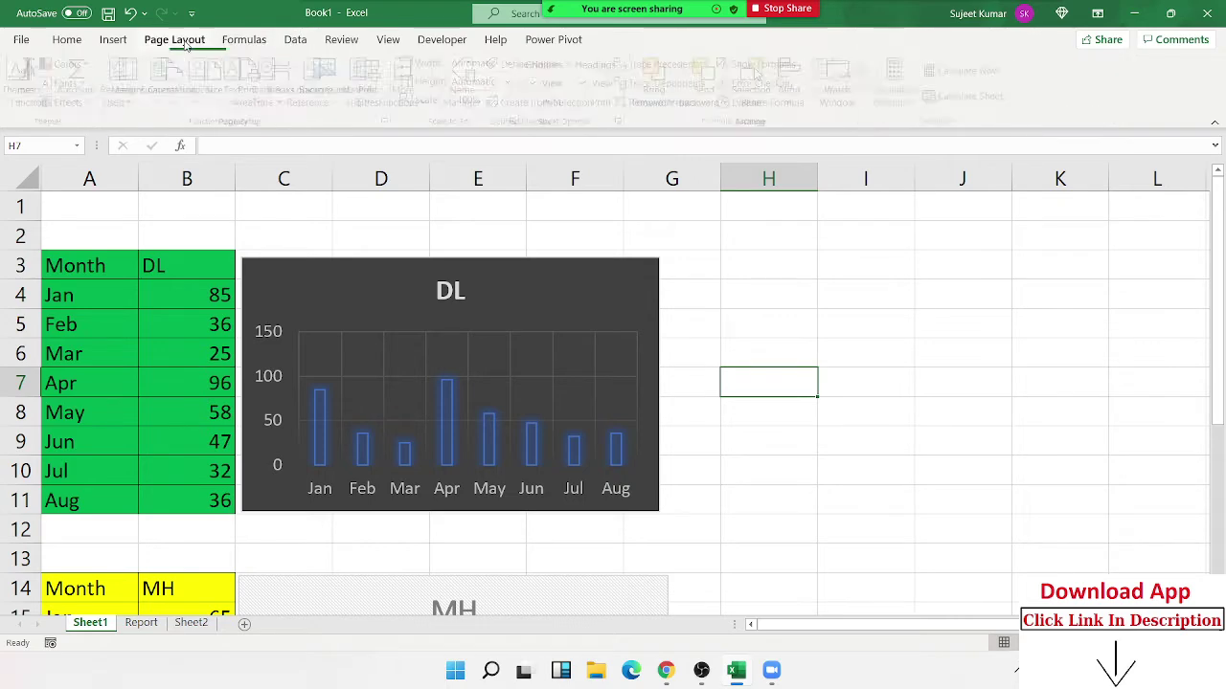
left_click(539, 82)
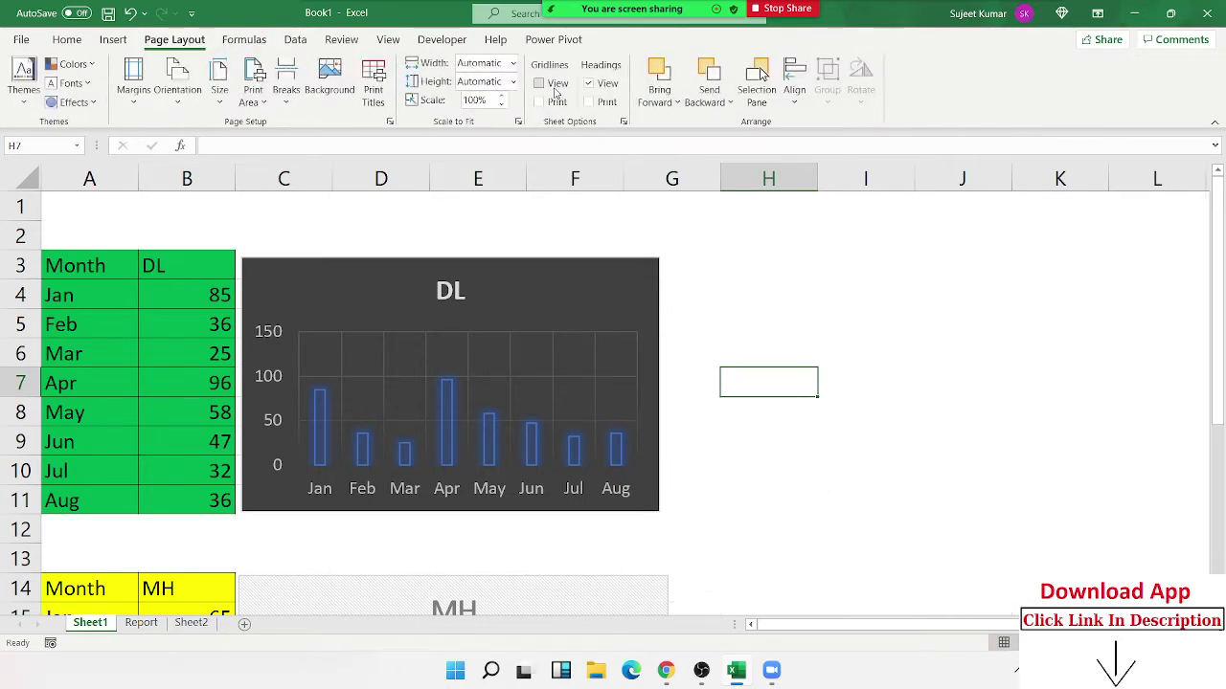
Step: Copy the DL table and chart range A3:G11 and paste it on Report as a linked picture
left_click_drag(69, 260, 652, 502)
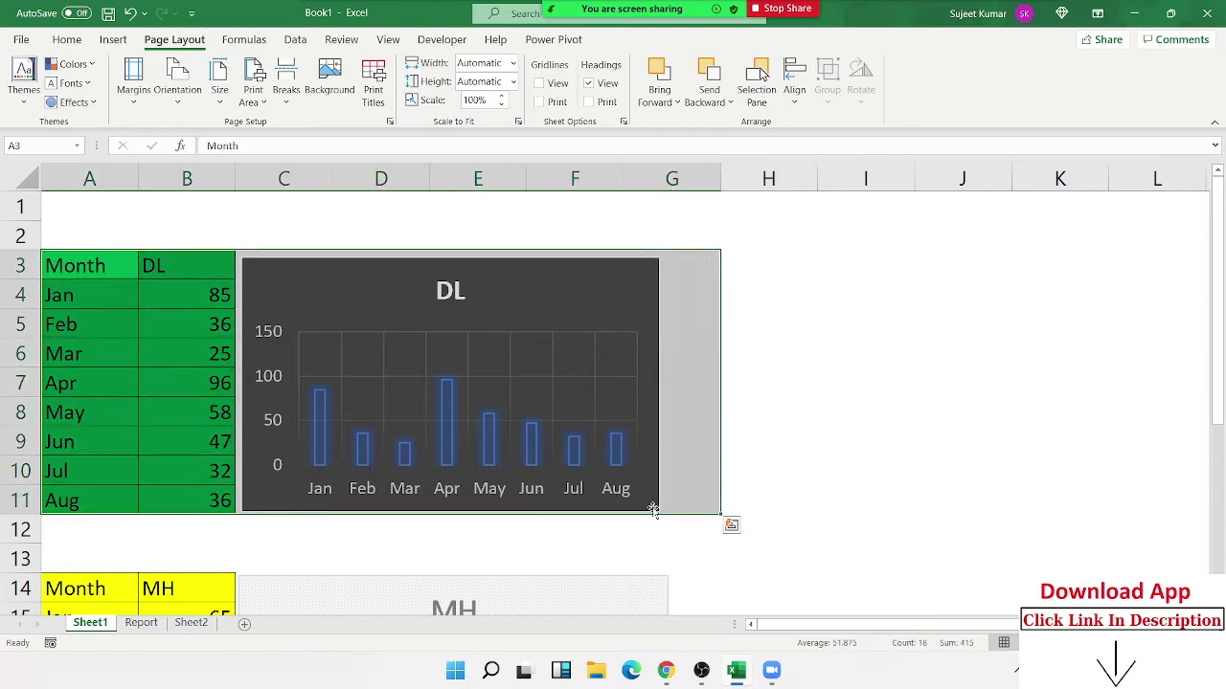
key("ctrl+c")
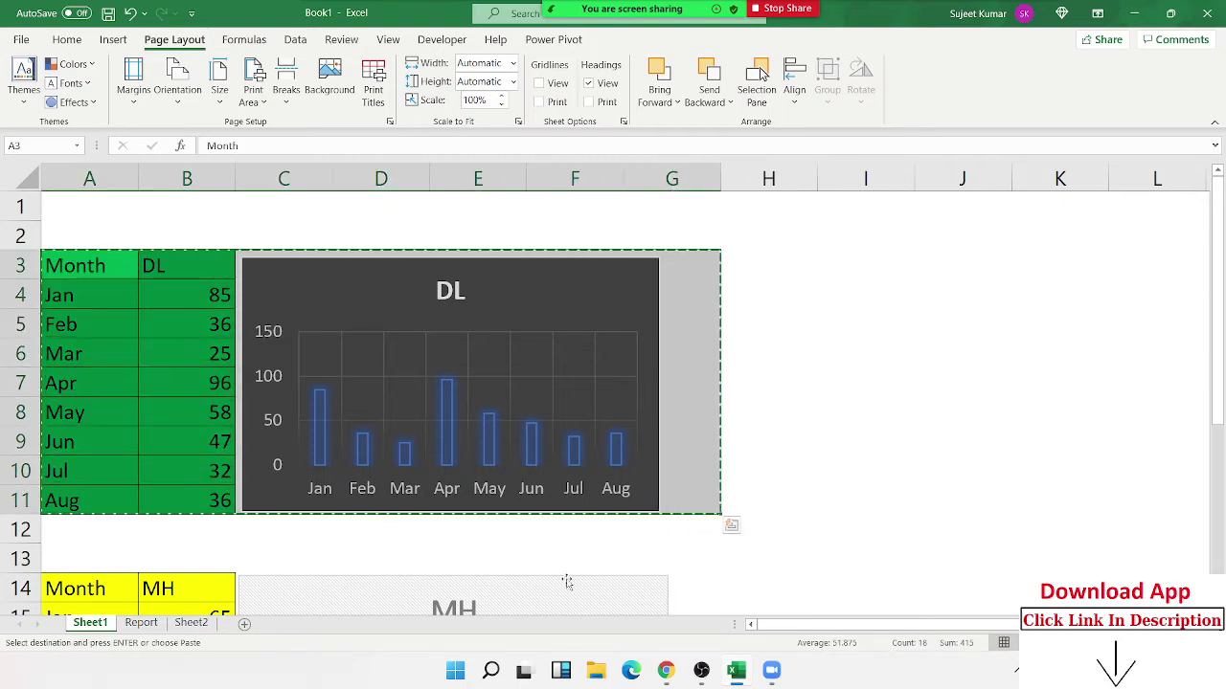
left_click(153, 623)
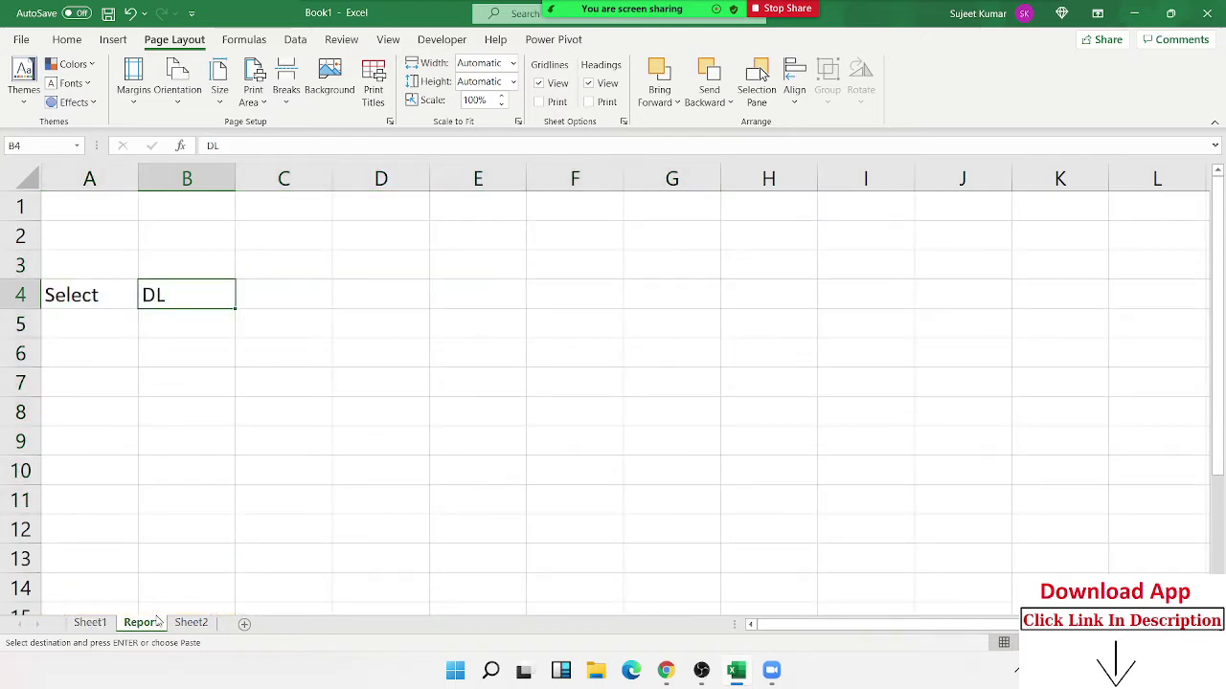
left_click(273, 379)
left_click(75, 39)
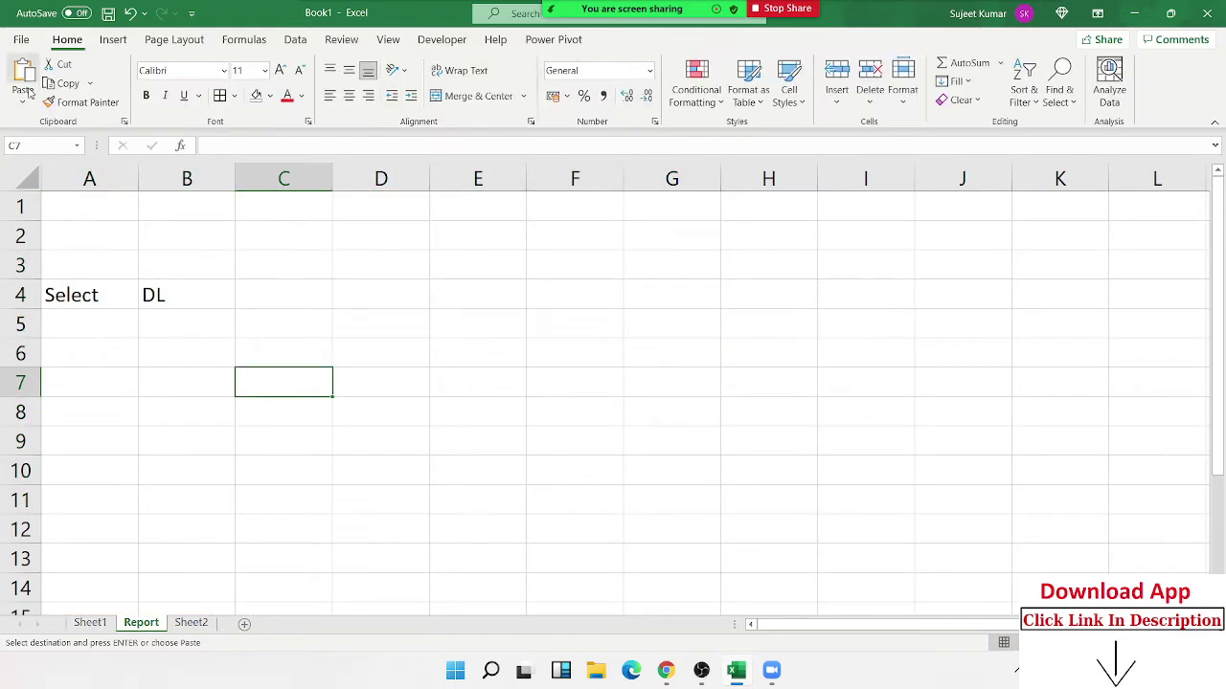
left_click(22, 102)
mouse_move(92, 277)
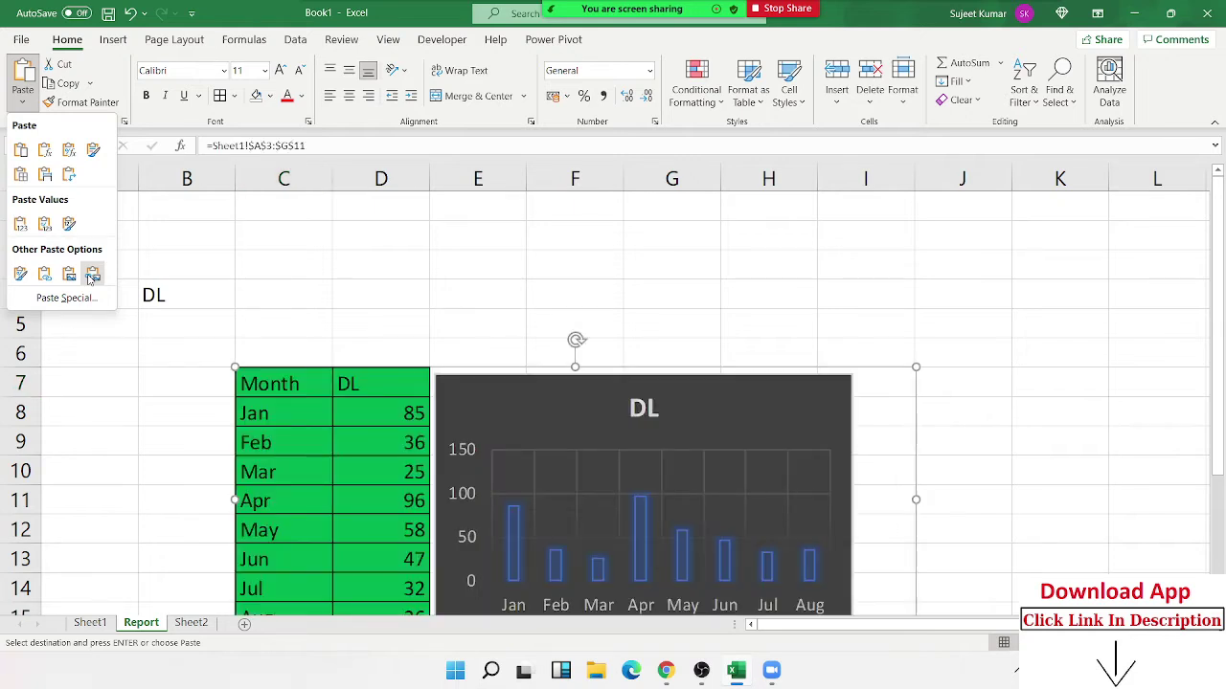
left_click(91, 277)
Step: Move the linked picture up under the Select row, leaving its link formula unchanged
left_click_drag(273, 375, 233, 334)
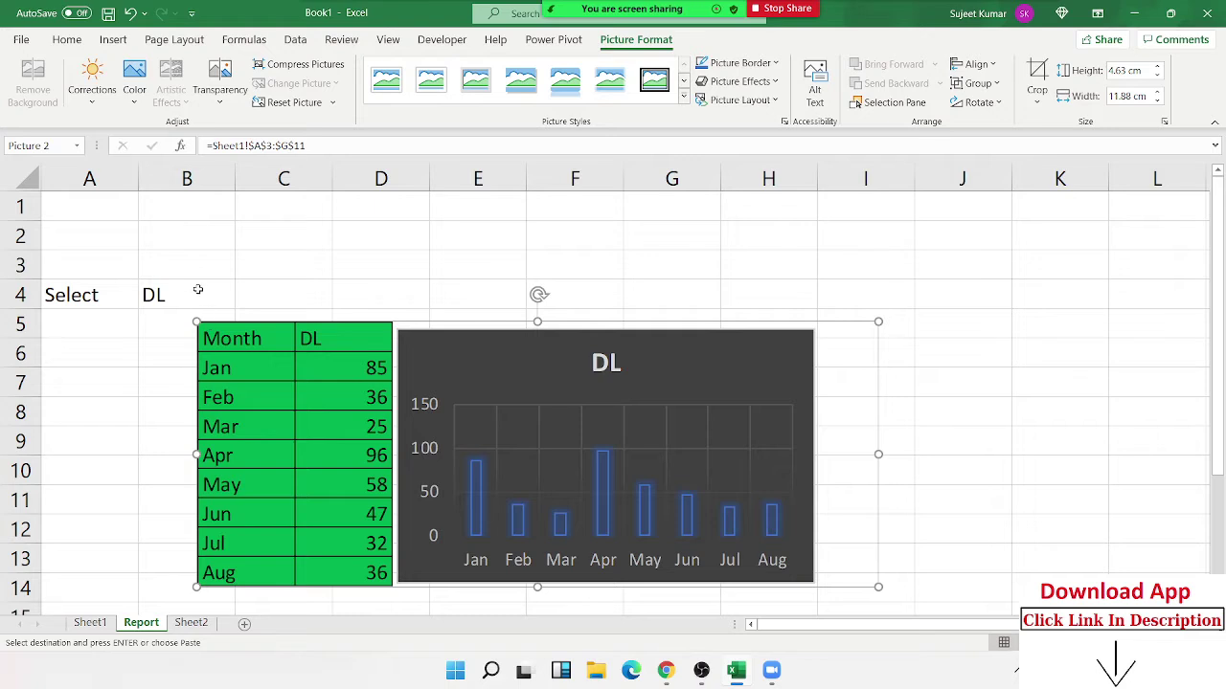
double_click(213, 145)
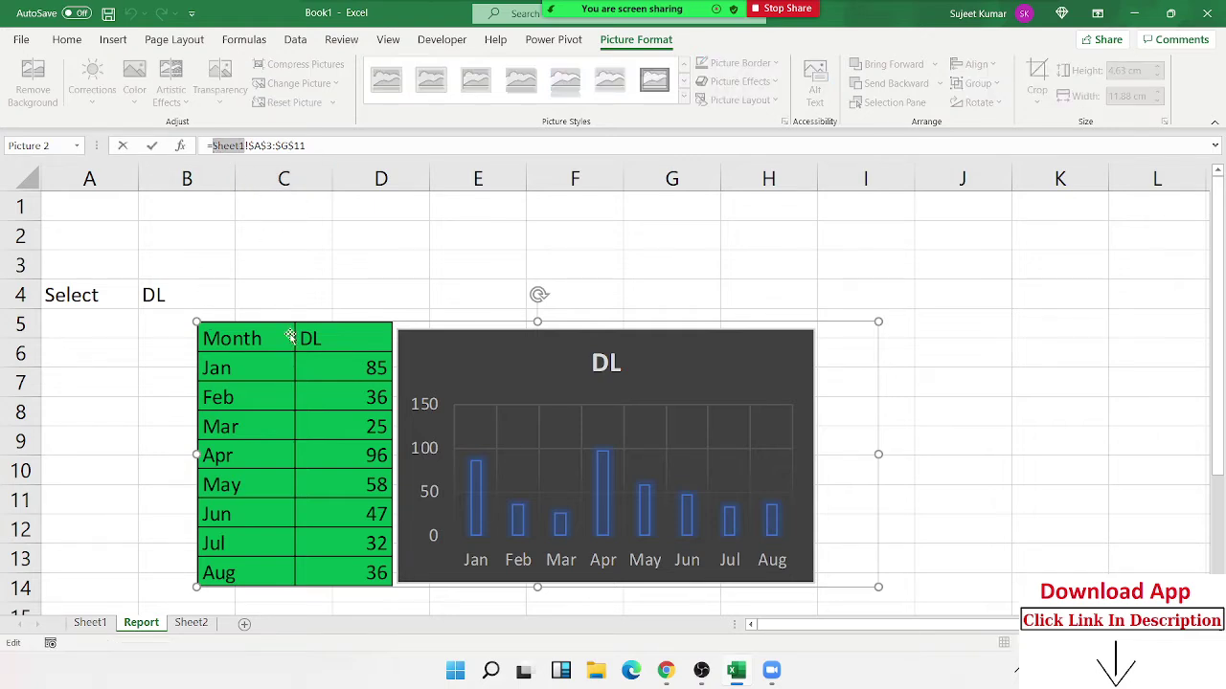
key("Return")
left_click(96, 624)
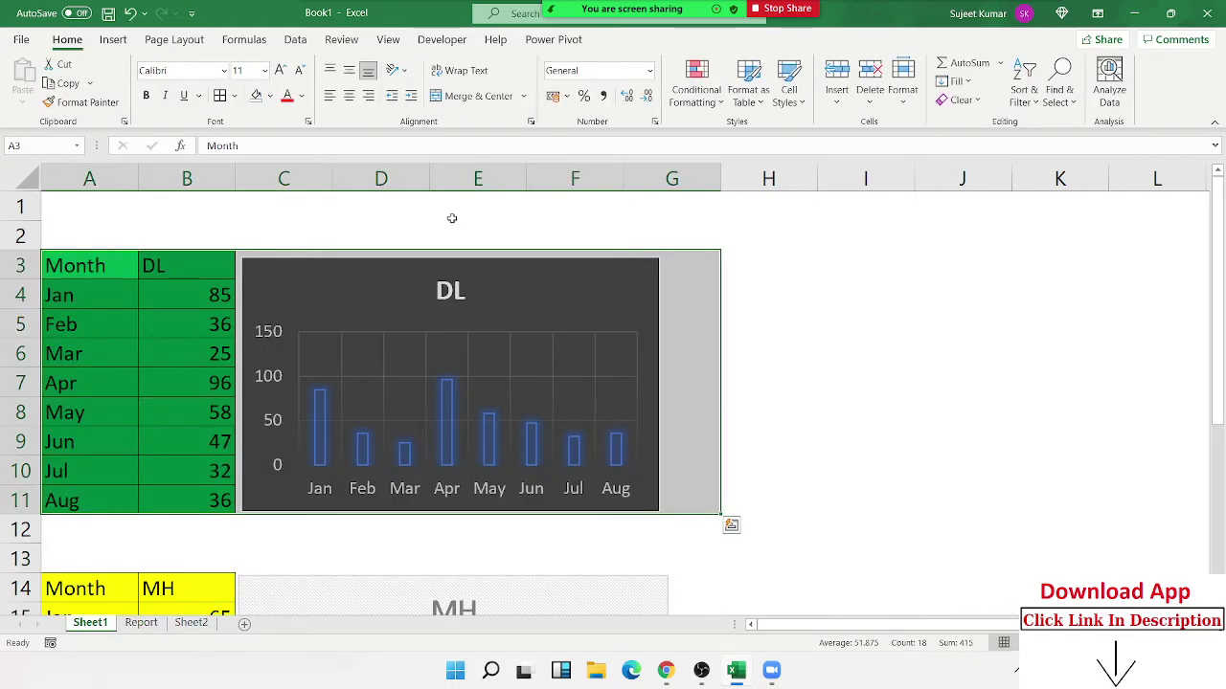
Step: Define the name DL for the selected block Sheet1!A3:G11
left_click(246, 43)
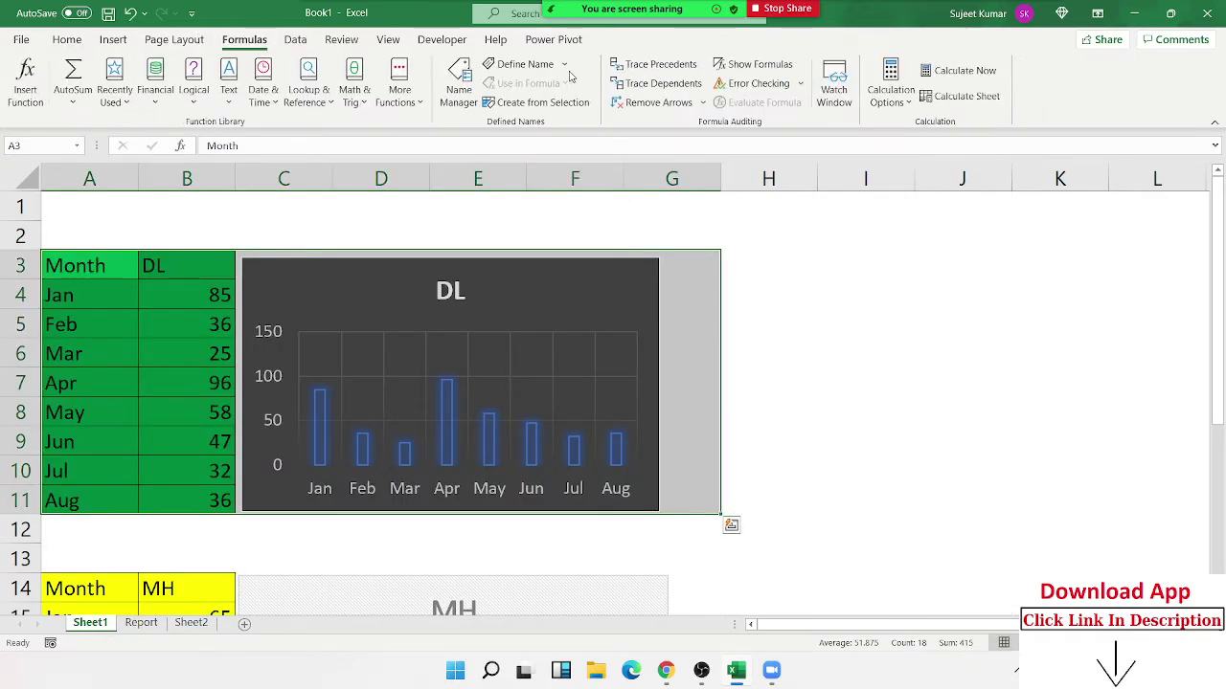
left_click(524, 63)
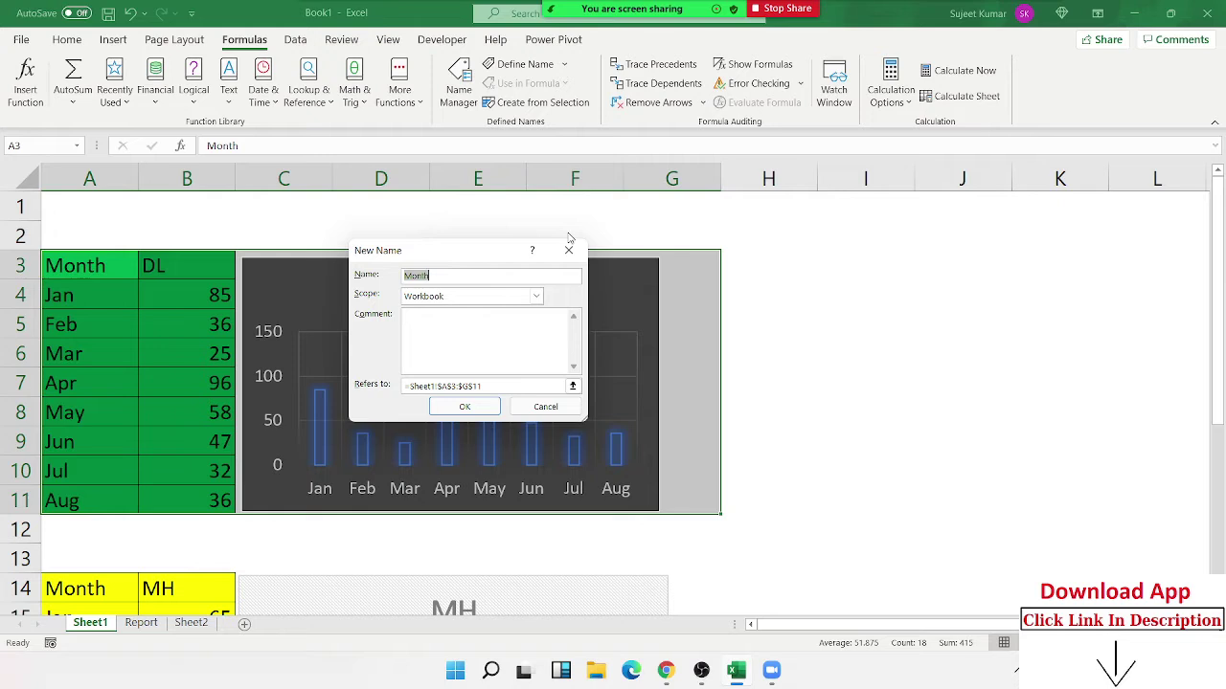
type("DL")
left_click(479, 408)
Step: Select the second block A14:H22 and define it as the name MH
scroll(615, 393, "down", 3)
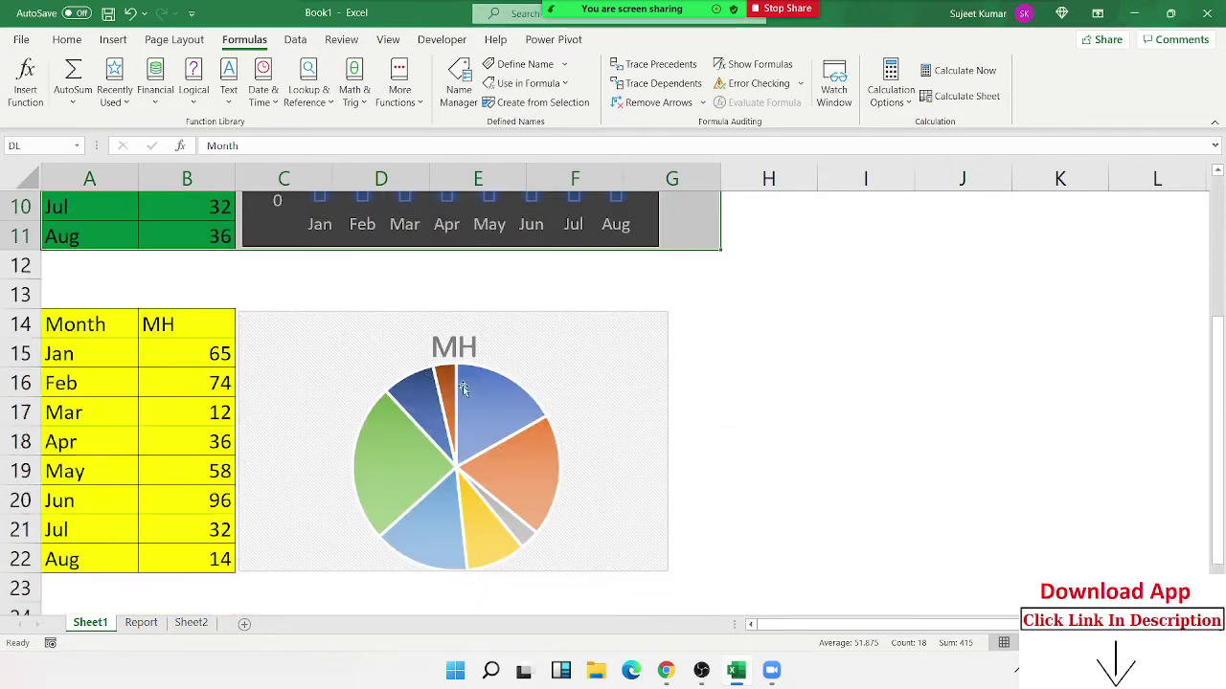
mouse_move(77, 329)
left_mouse_down()
mouse_move(664, 425)
mouse_move(724, 563)
left_mouse_up()
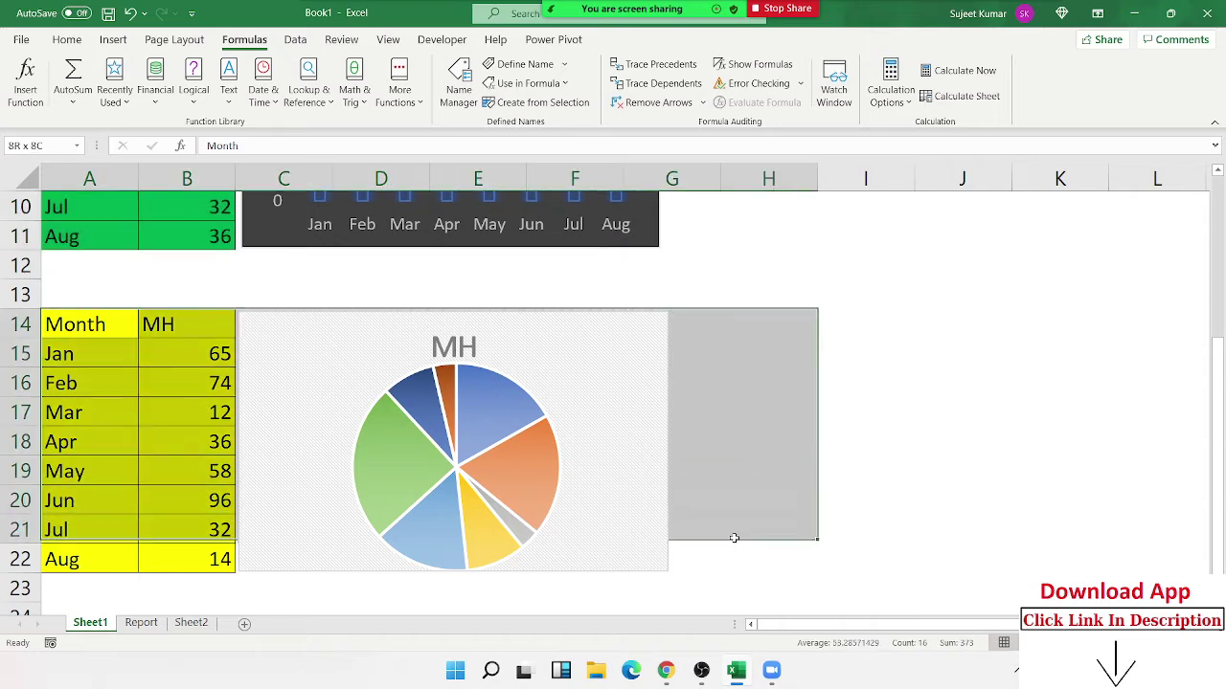
left_click(69, 41)
left_click(257, 45)
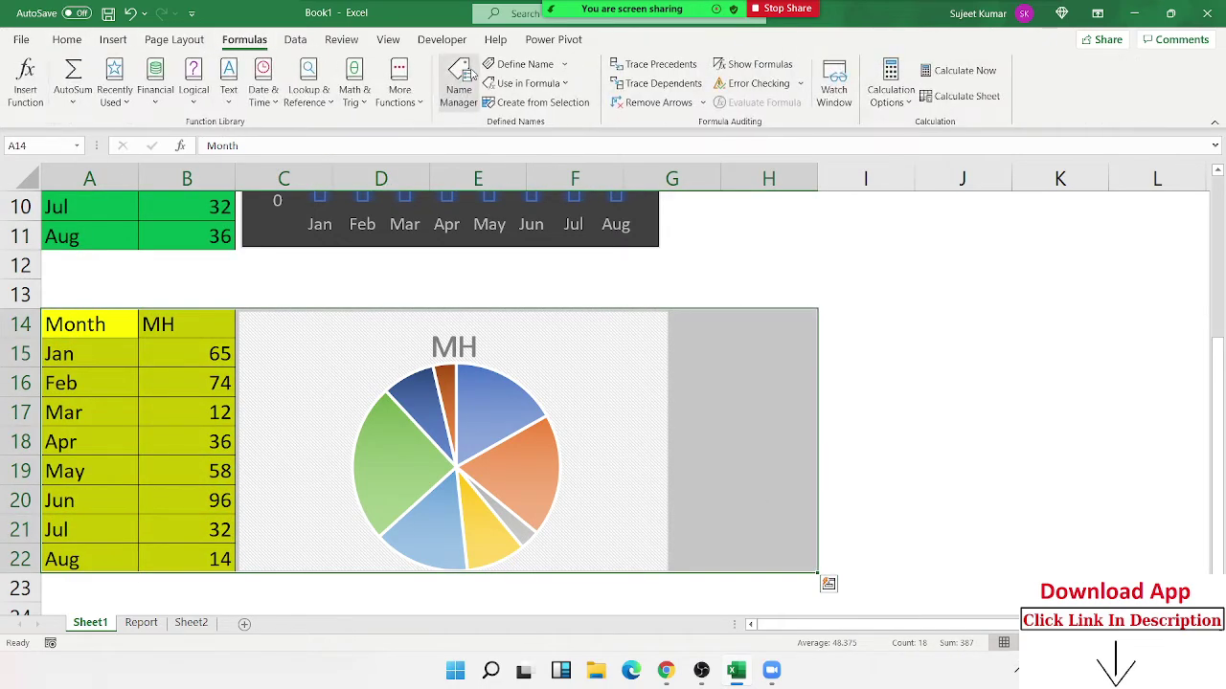
left_click(520, 67)
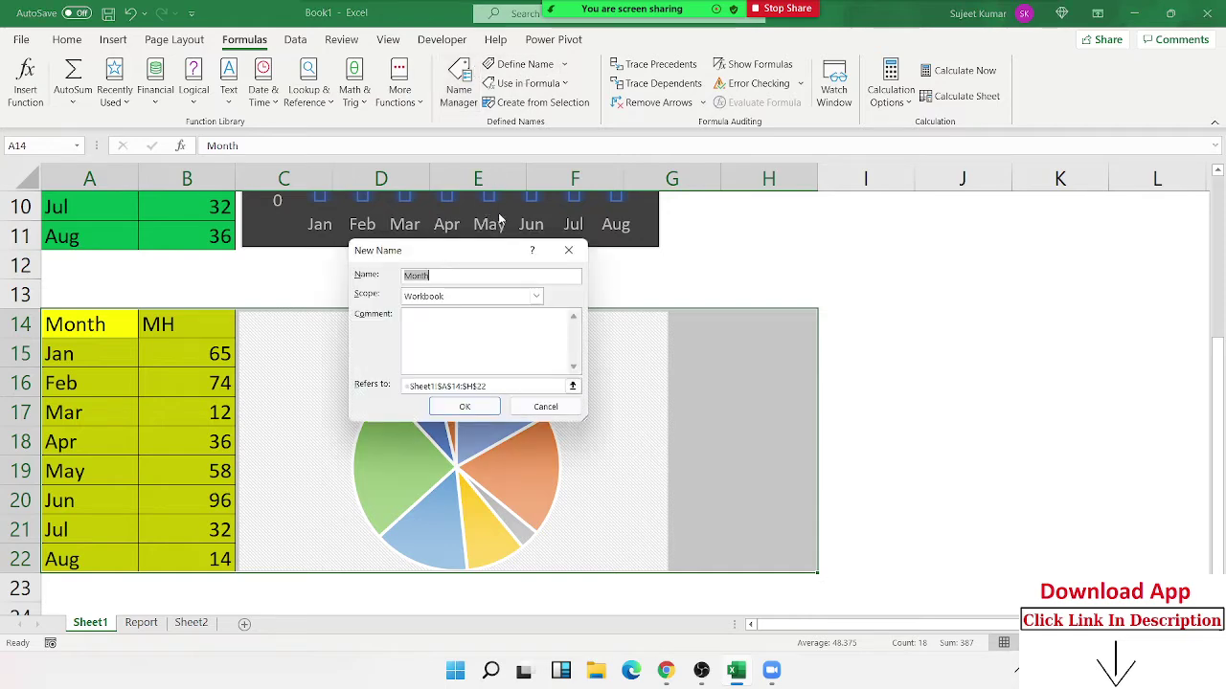
type("MH")
key("Return")
scroll(463, 205, "up", 3)
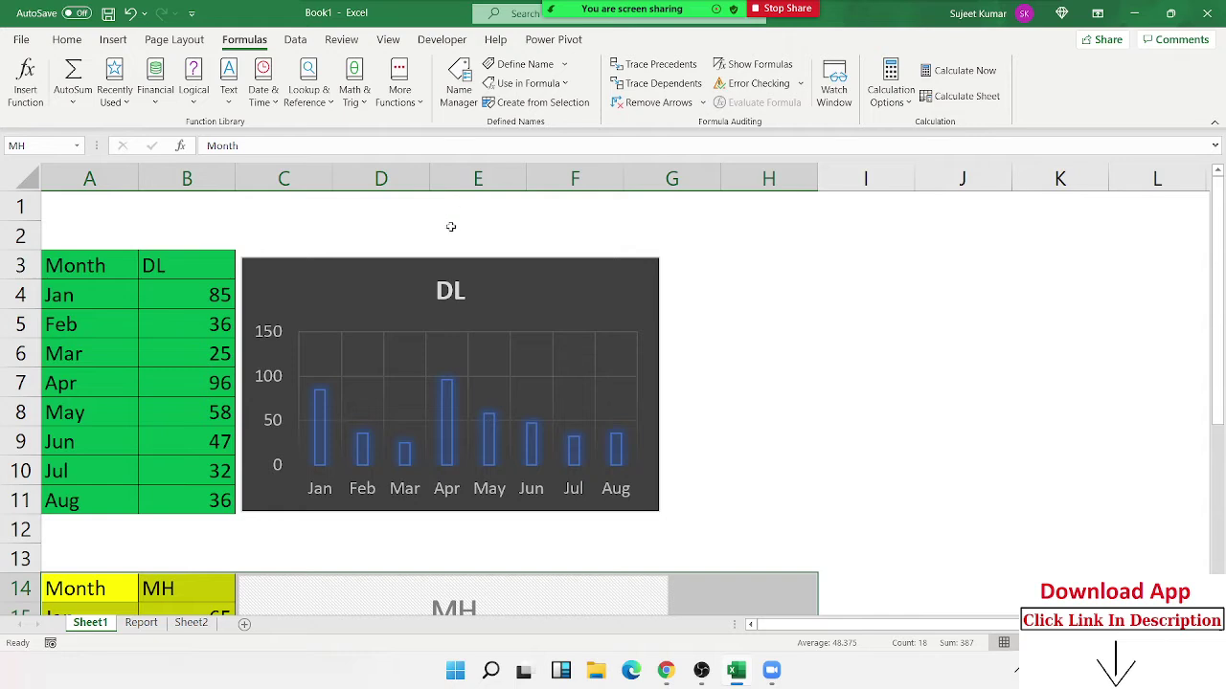
Step: On the Report sheet, change the linked picture's formula from =DL to =MH
left_click(159, 623)
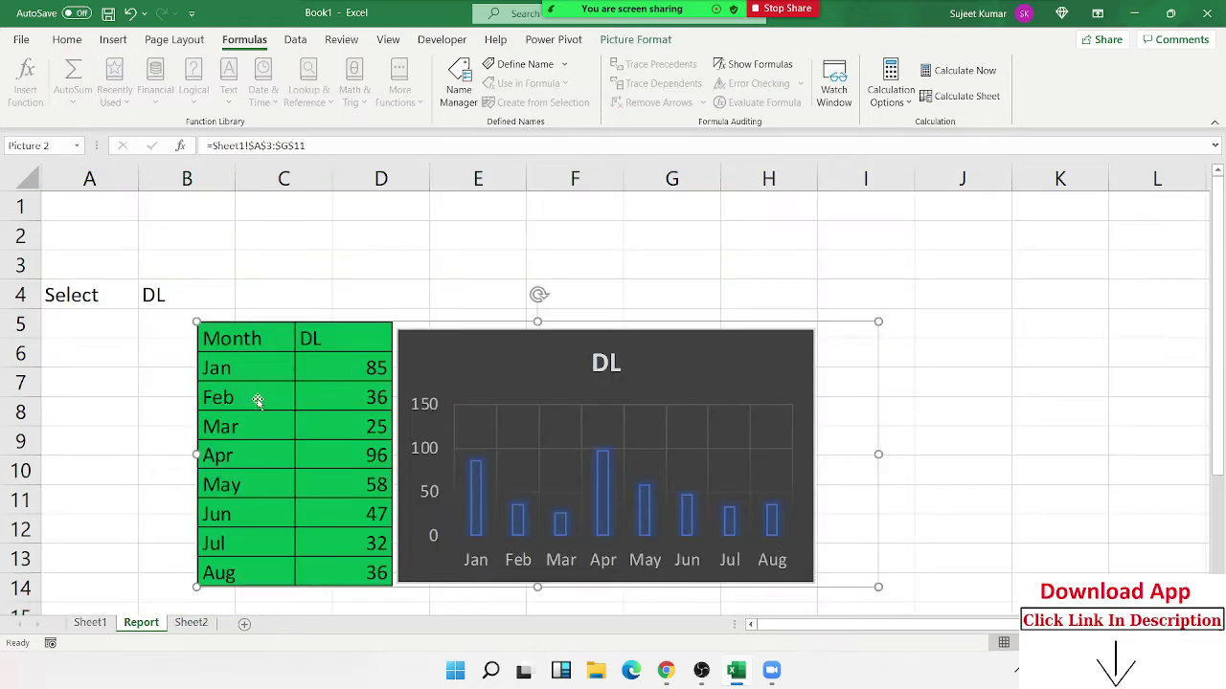
left_click_drag(340, 144, 168, 145)
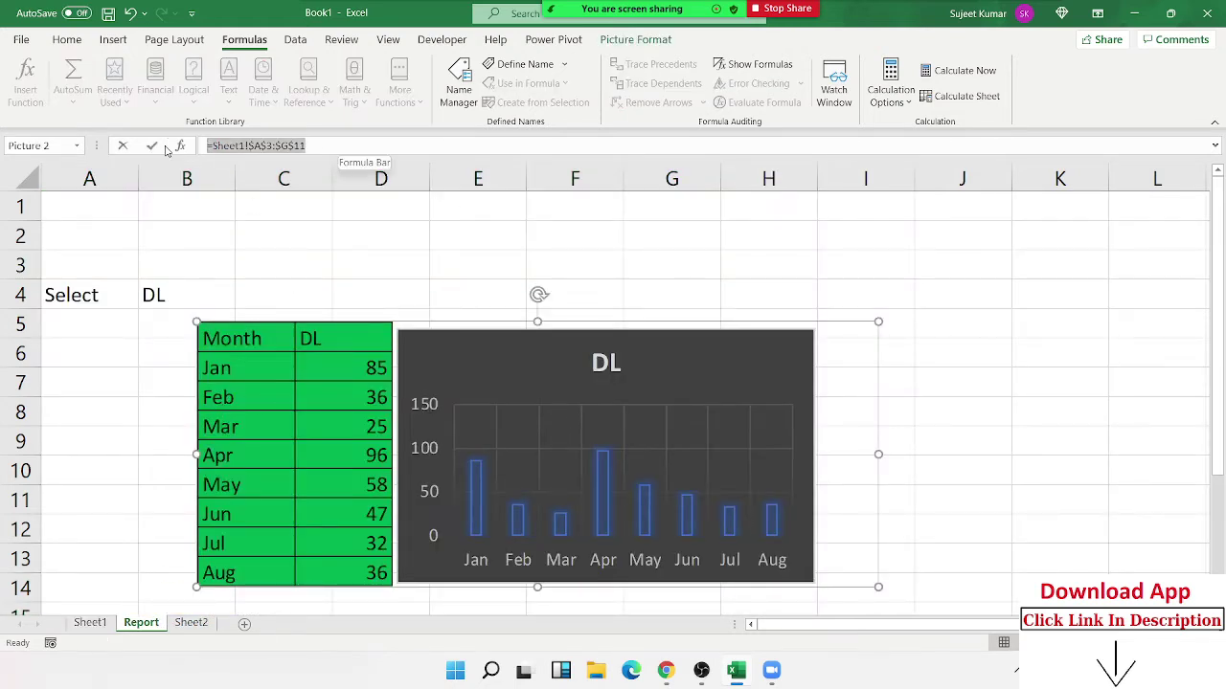
type("=dl")
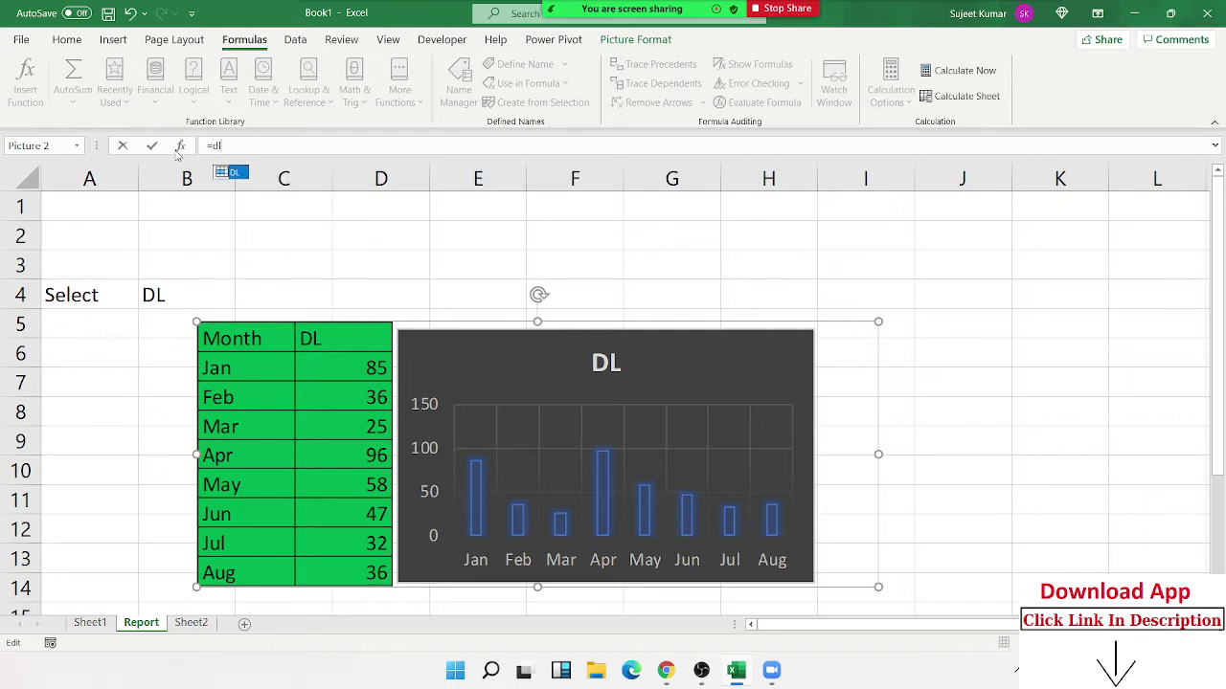
key("Return")
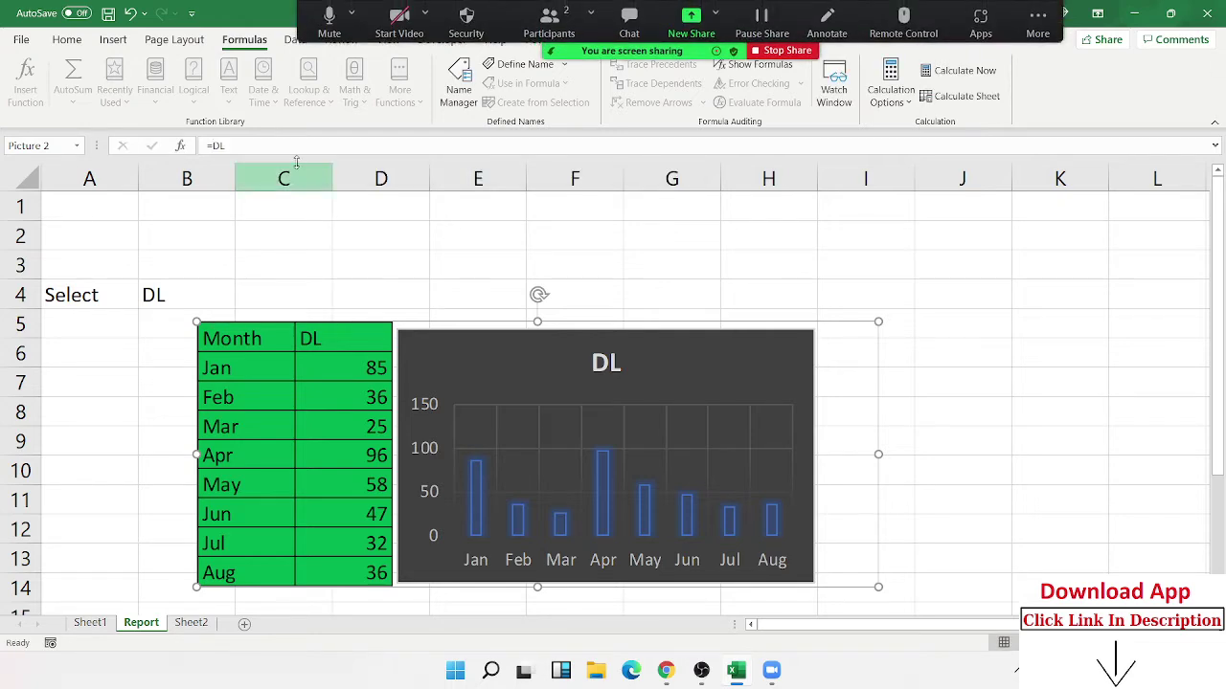
left_click(290, 145)
key("BackSpace")
key("BackSpace")
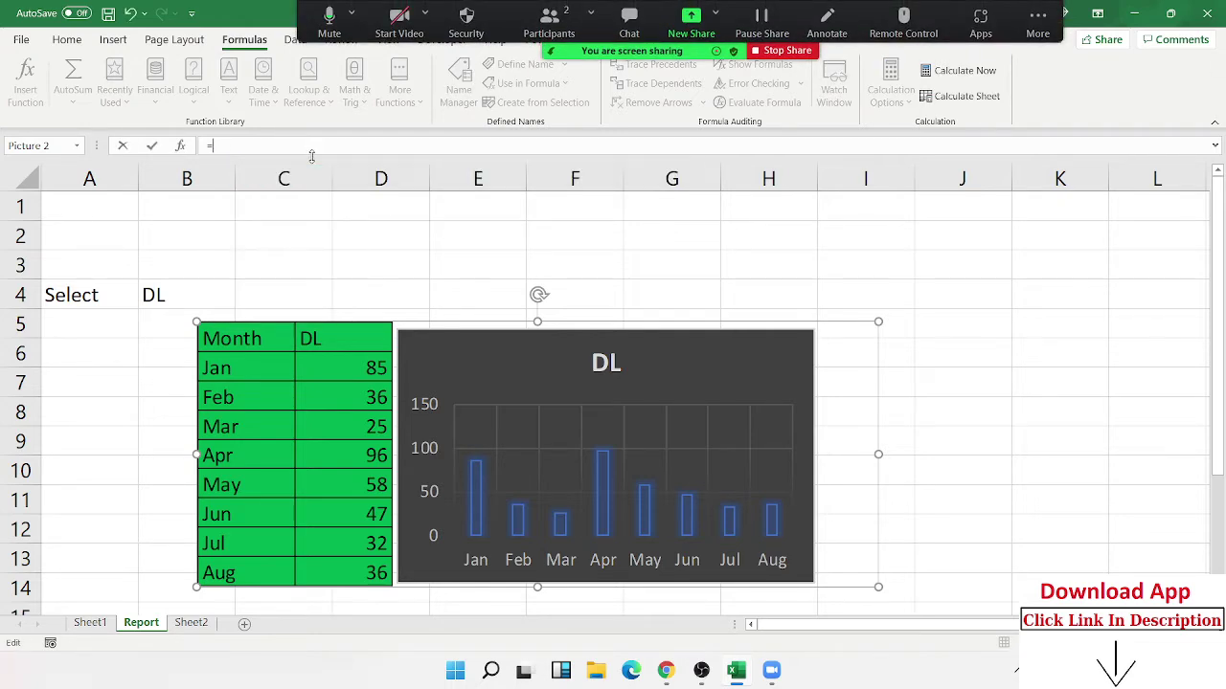
type("MH")
key("Return")
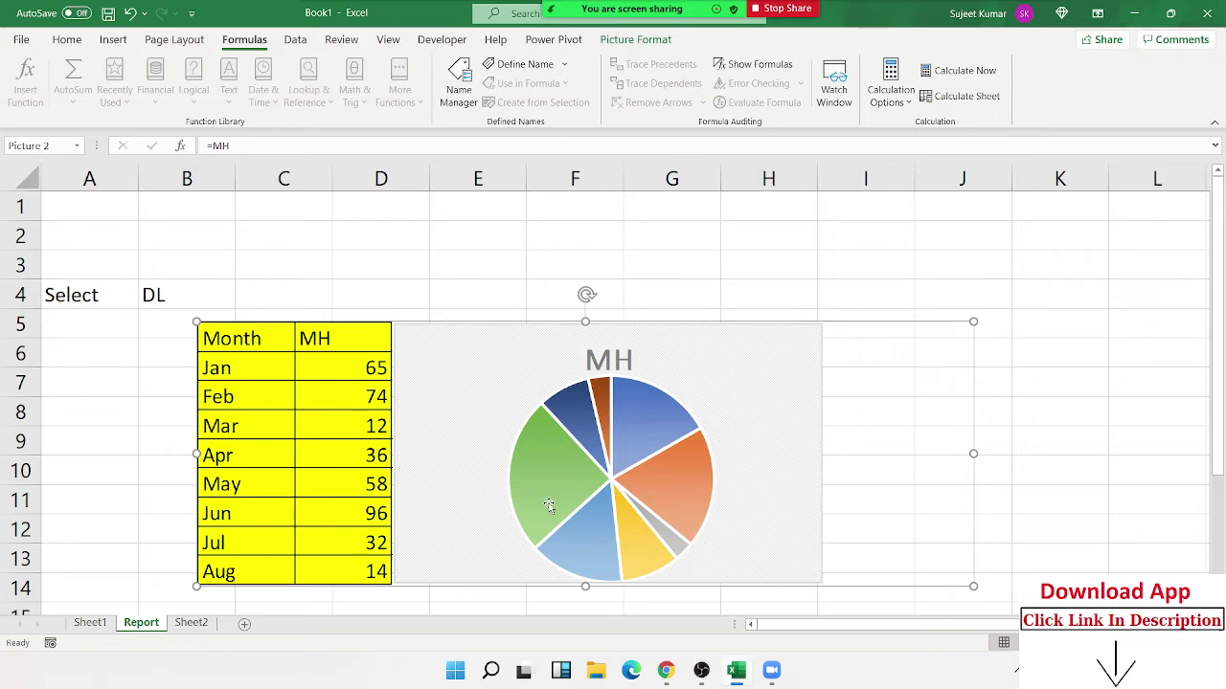
Step: Enter MH in B4 and nudge the linked MH picture slightly to the right
left_click(228, 230)
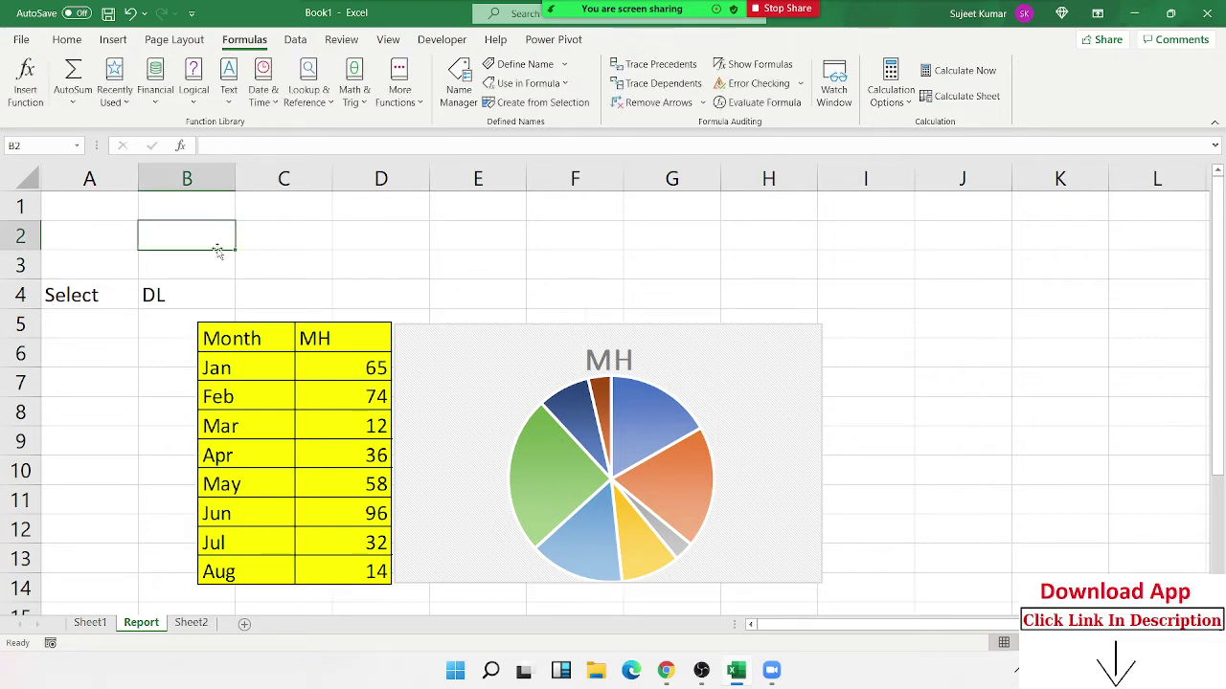
left_click(230, 292)
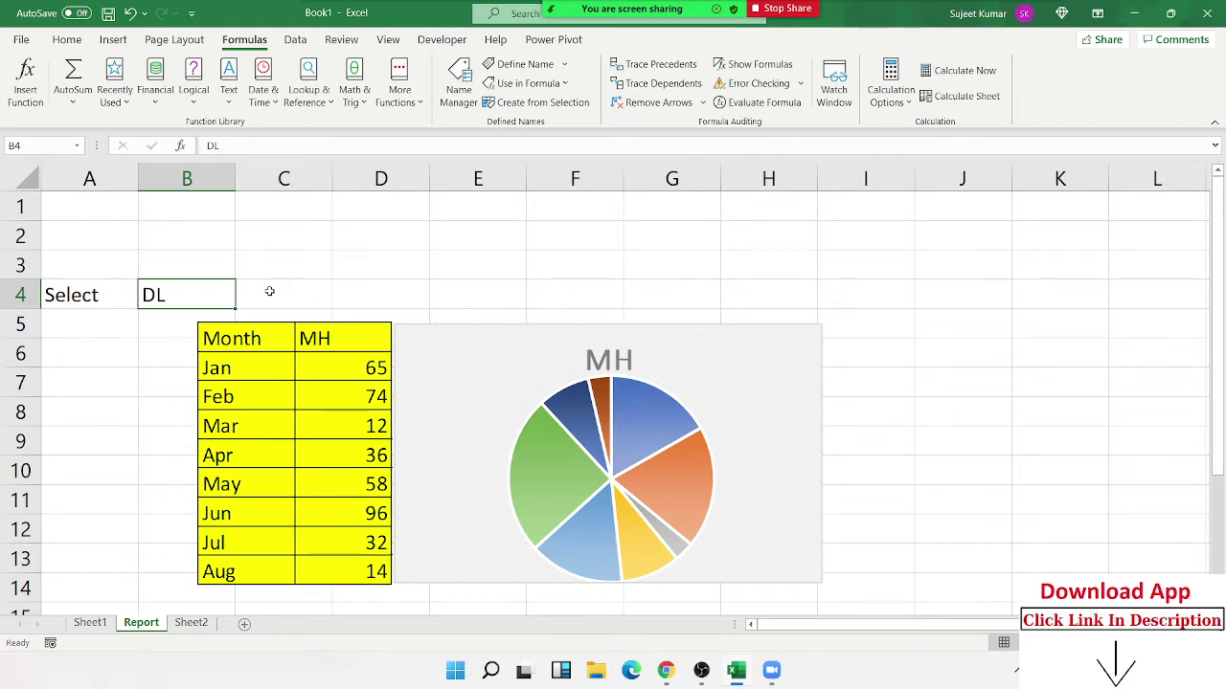
type("MH")
key("Return")
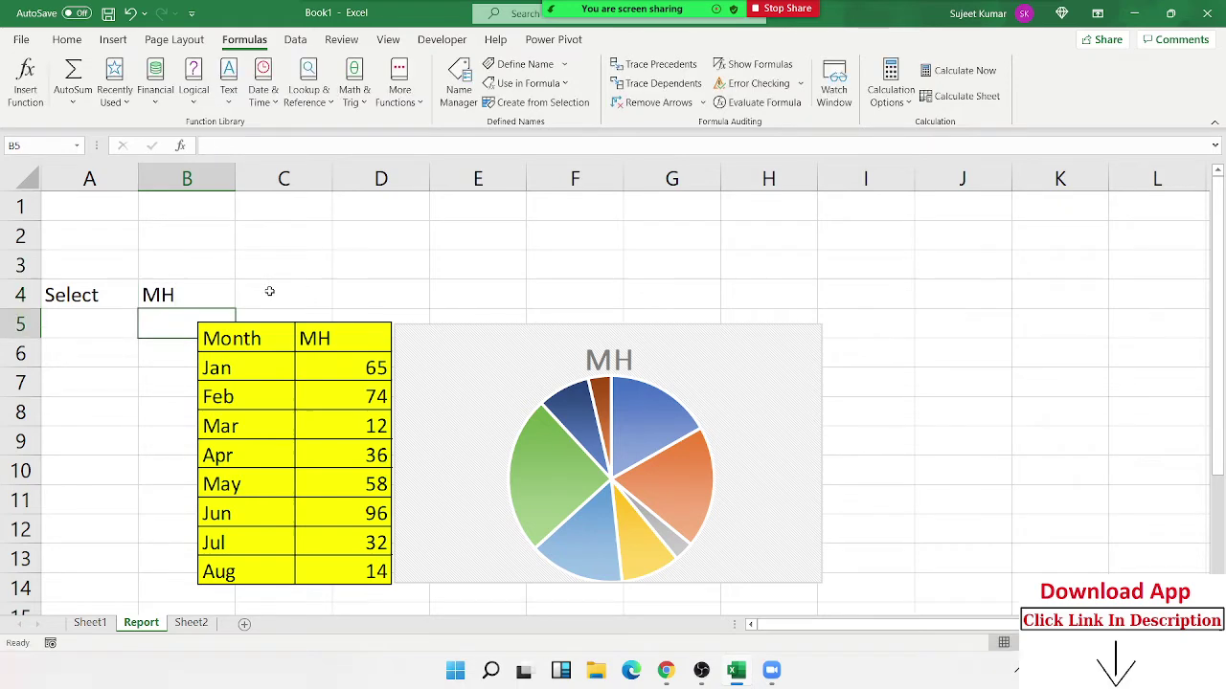
left_click(356, 415)
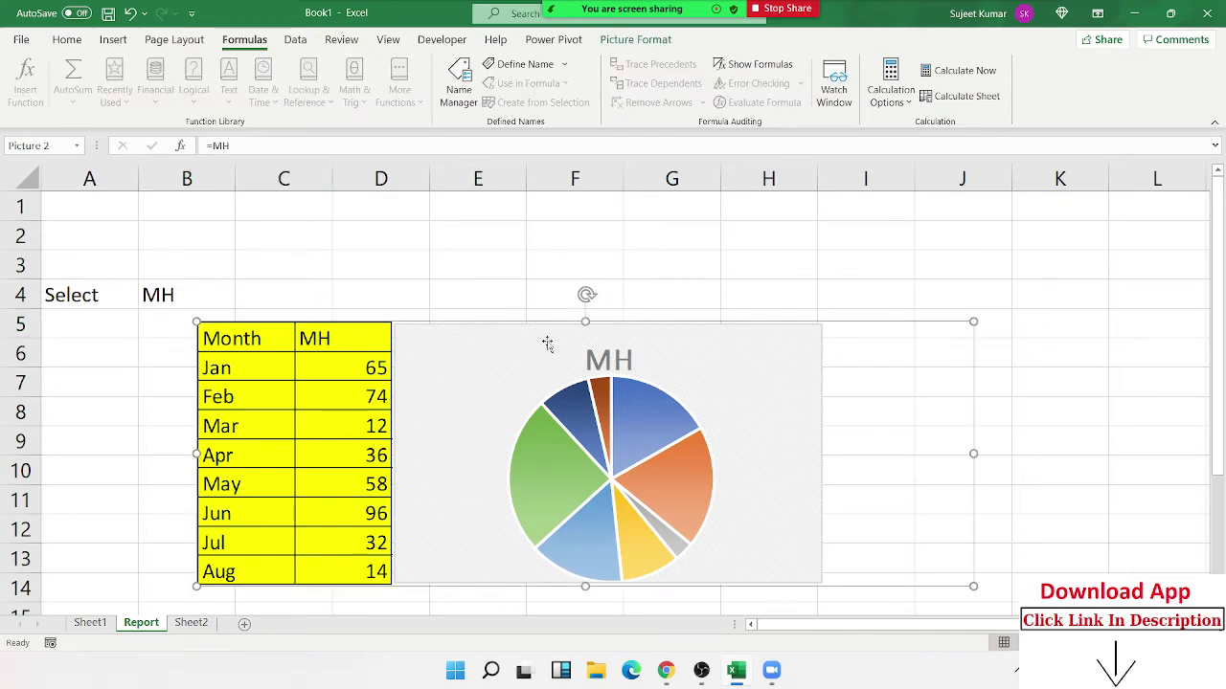
left_click_drag(855, 380, 886, 374)
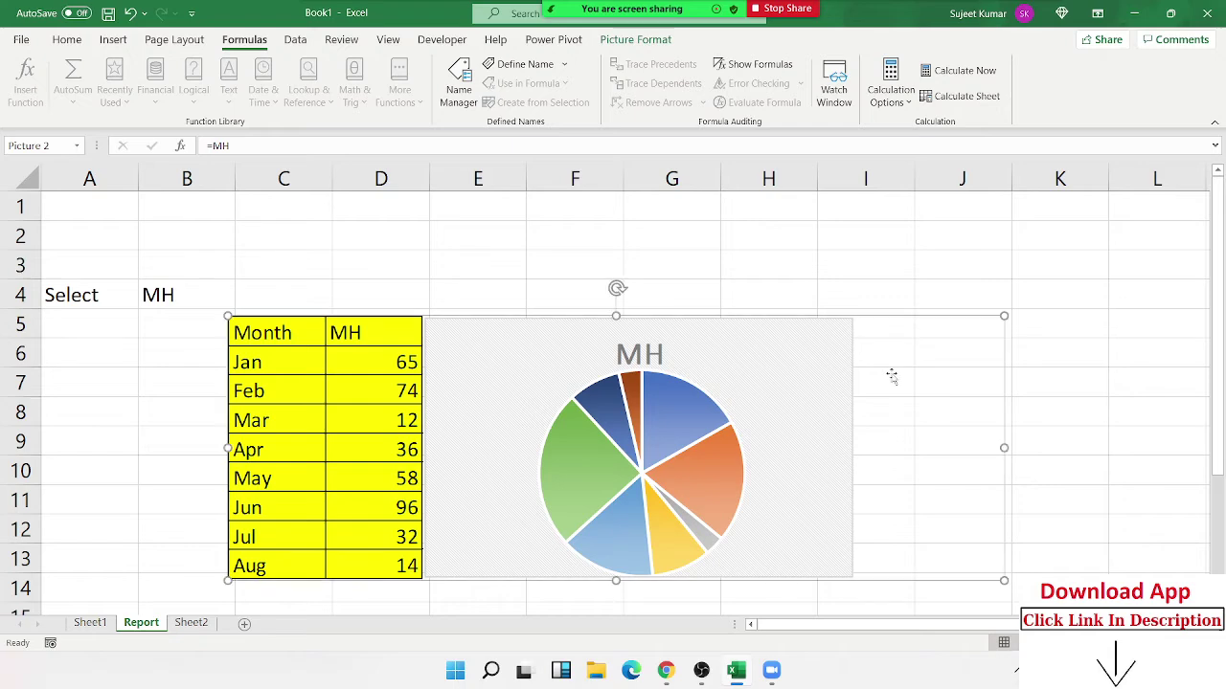
Step: Review Sheet1's source tables, then return to the Report sheet and select B4
left_click(92, 623)
scroll(708, 505, "down", 2)
scroll(722, 505, "down", 2)
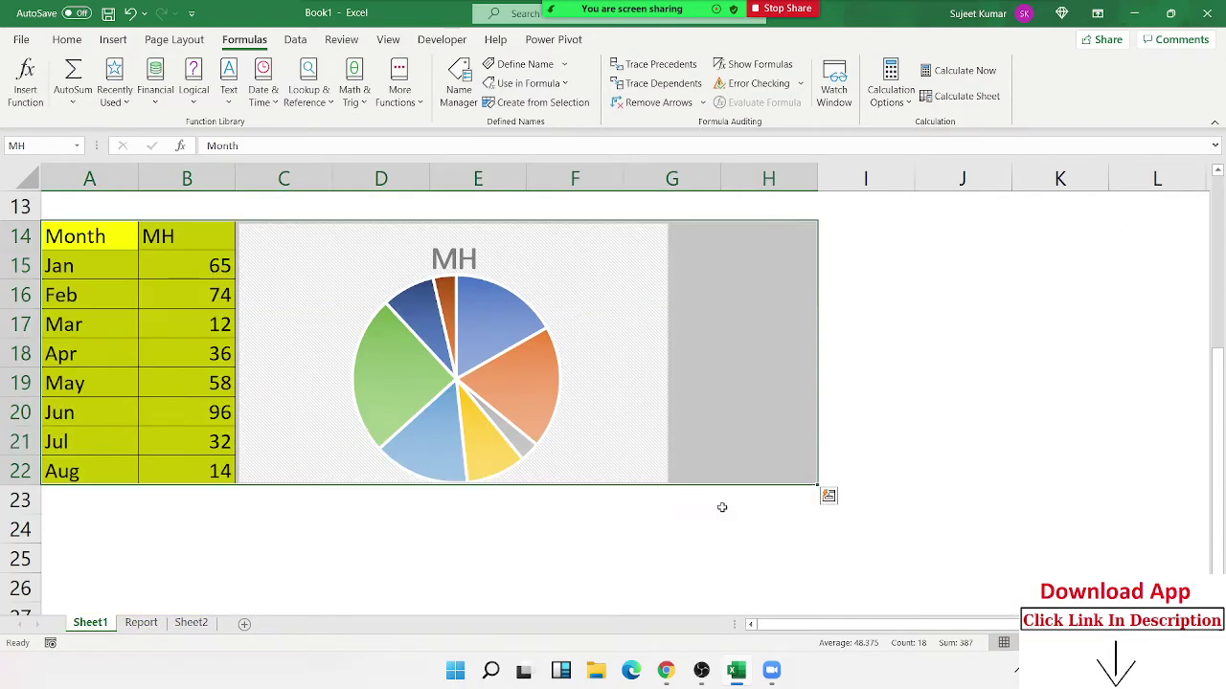
scroll(725, 498, "up", 2)
left_click(141, 623)
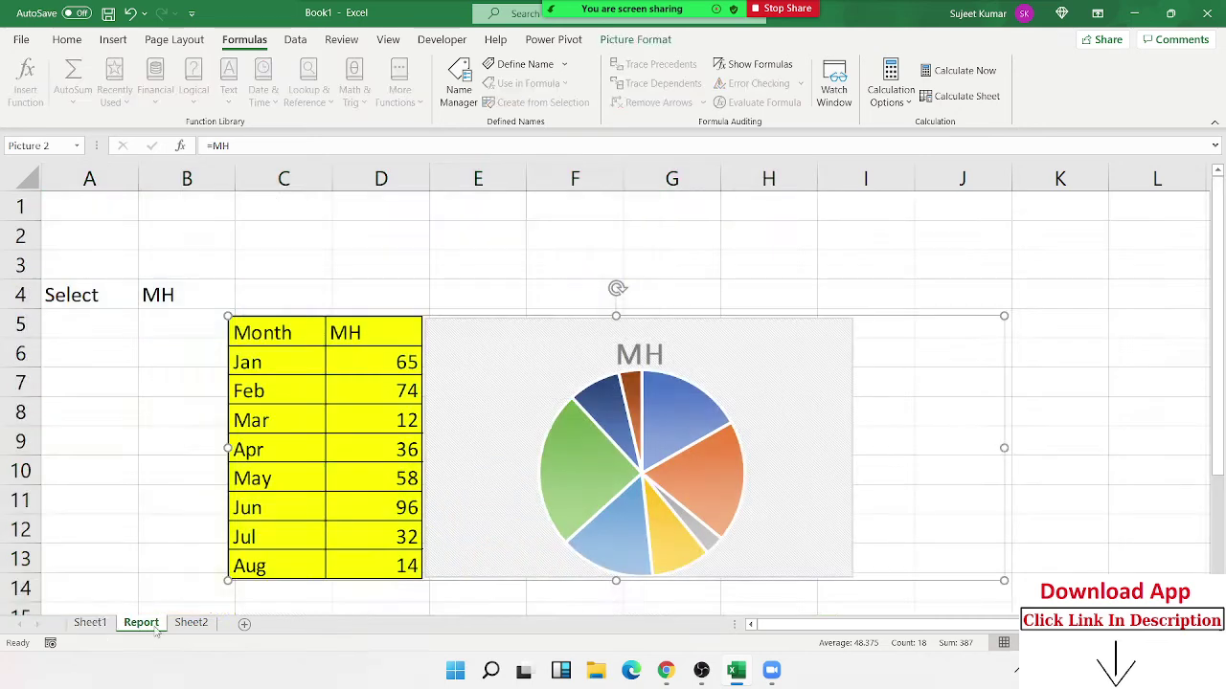
left_click(185, 281)
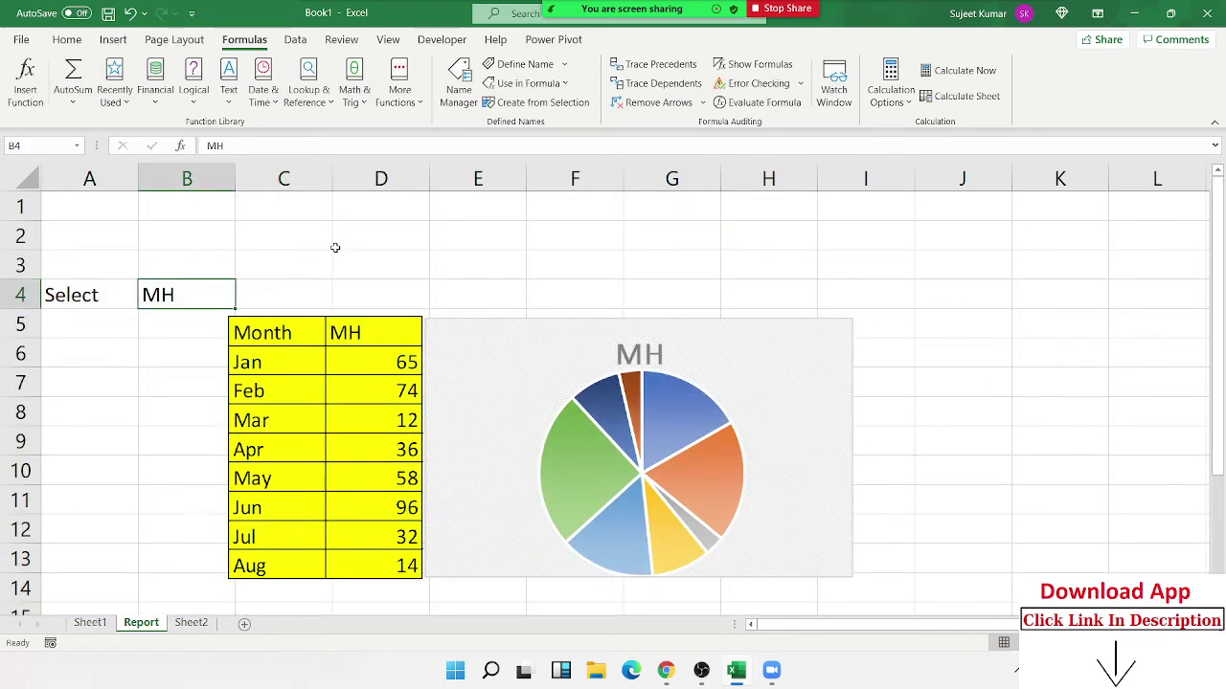
Step: Inspect the range the MH name refers to in the defined names list
left_click(466, 111)
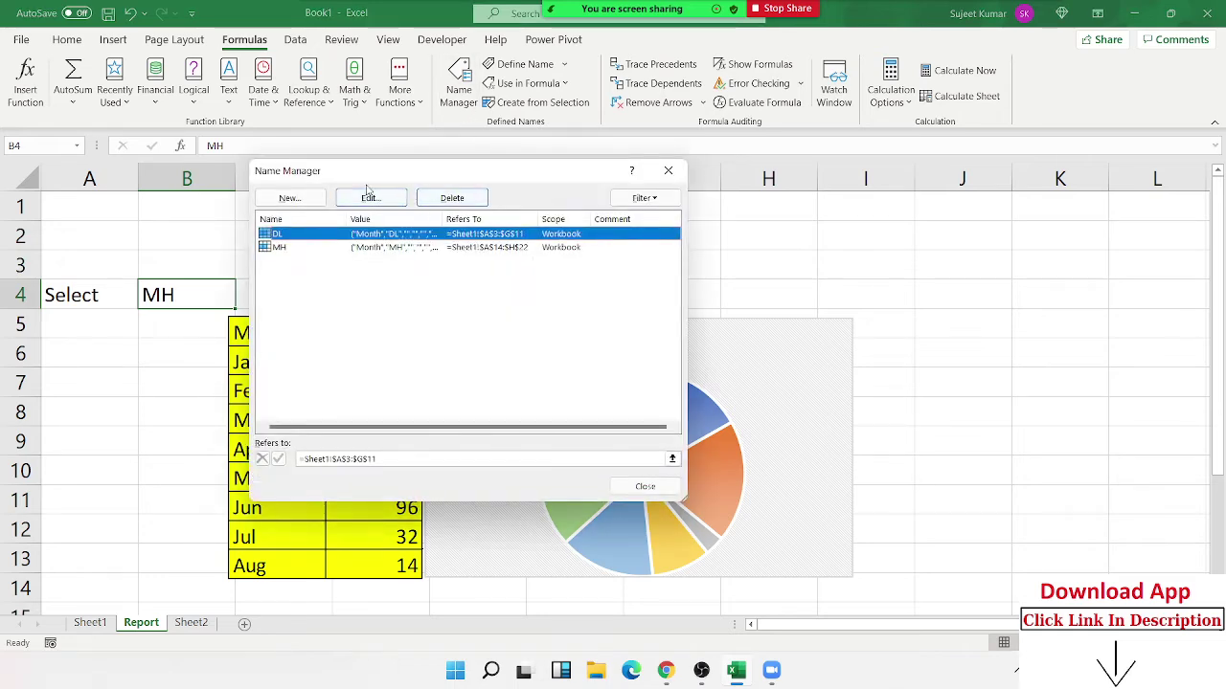
left_click_drag(362, 172, 584, 152)
left_click(527, 227)
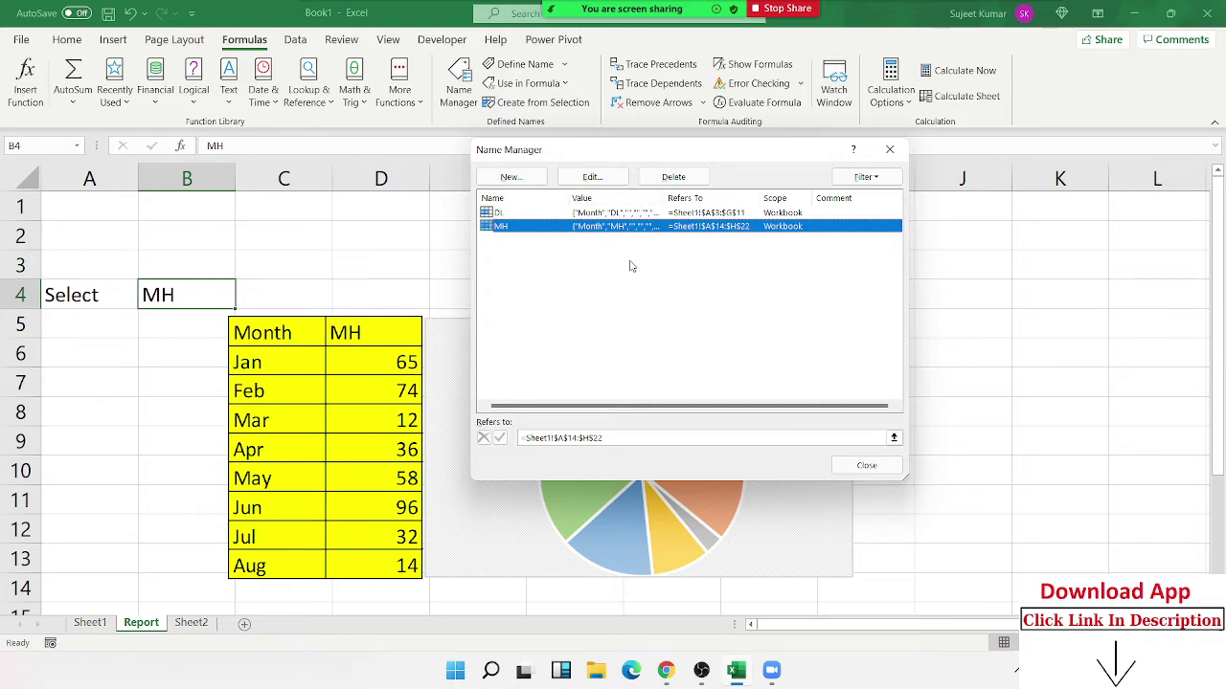
key("Escape")
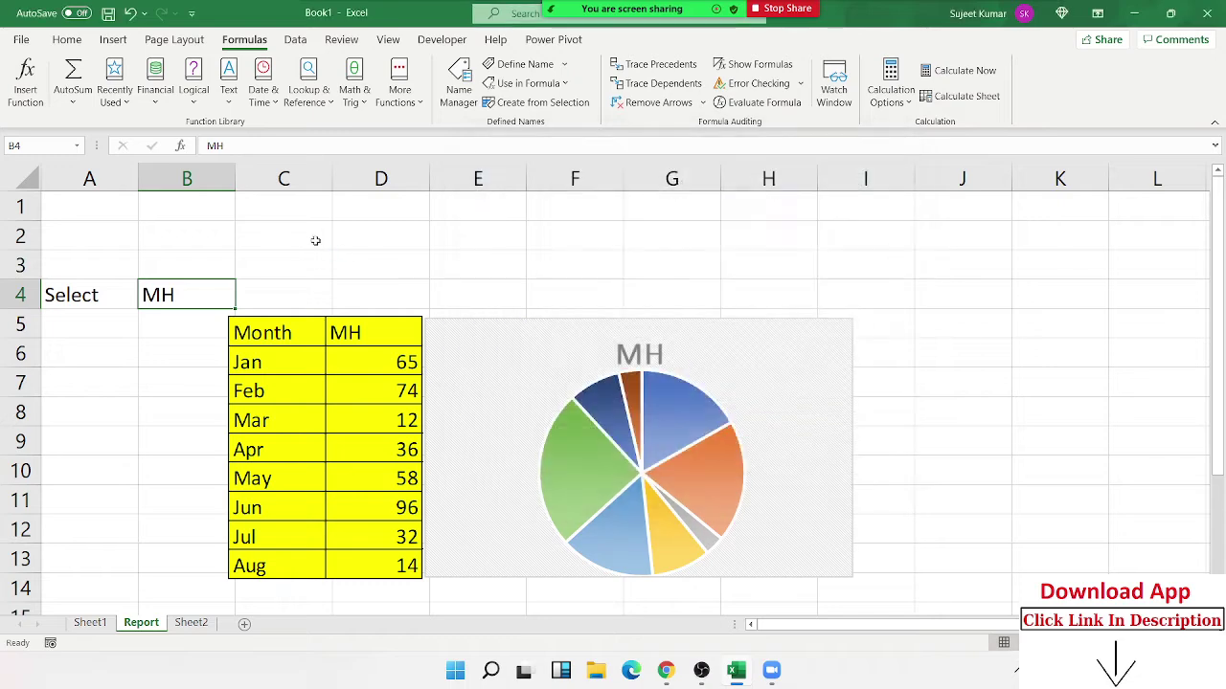
Step: Enter =SUM(MH) in cell C2, which returns 387
left_click(315, 240)
type("=si")
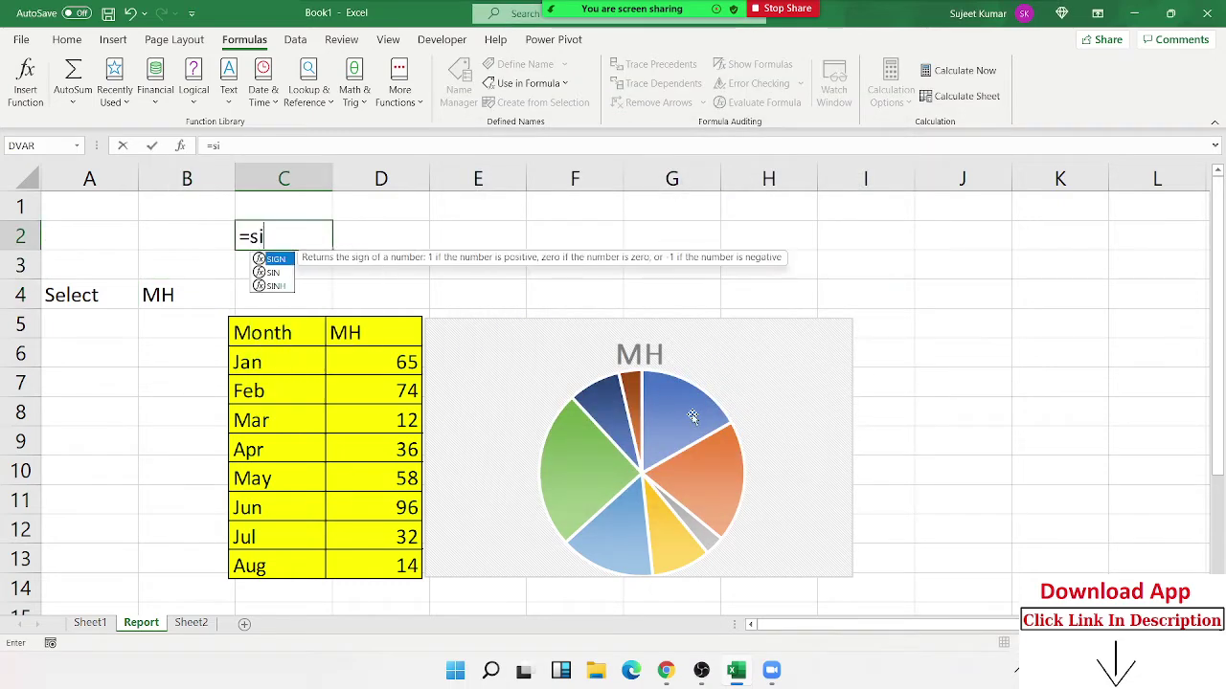
type("m")
key("BackSpace")
key("BackSpace")
key("BackSpace")
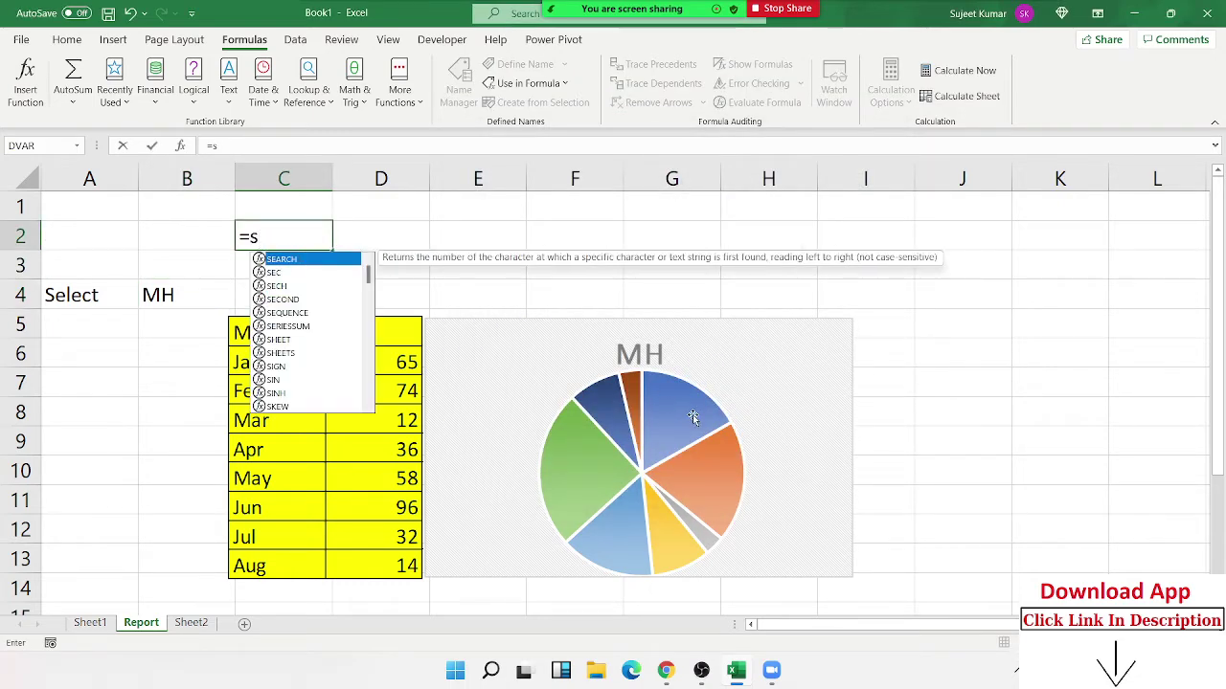
type("um")
key("Tab")
type("mh")
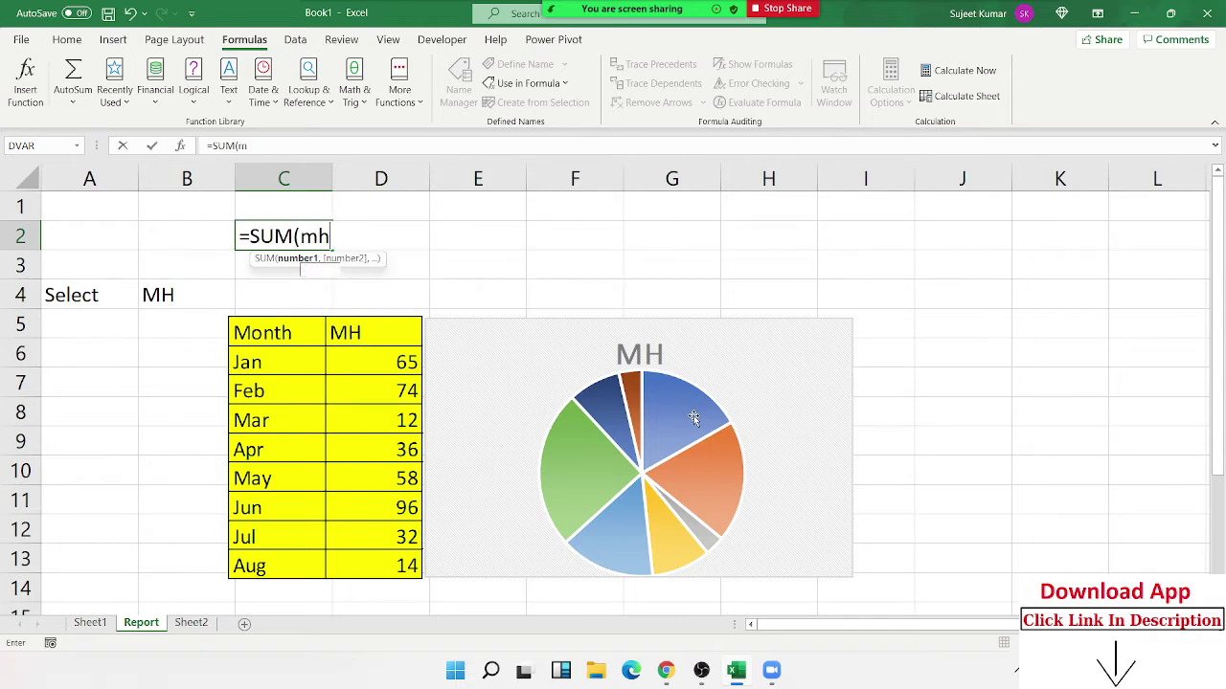
key("Tab")
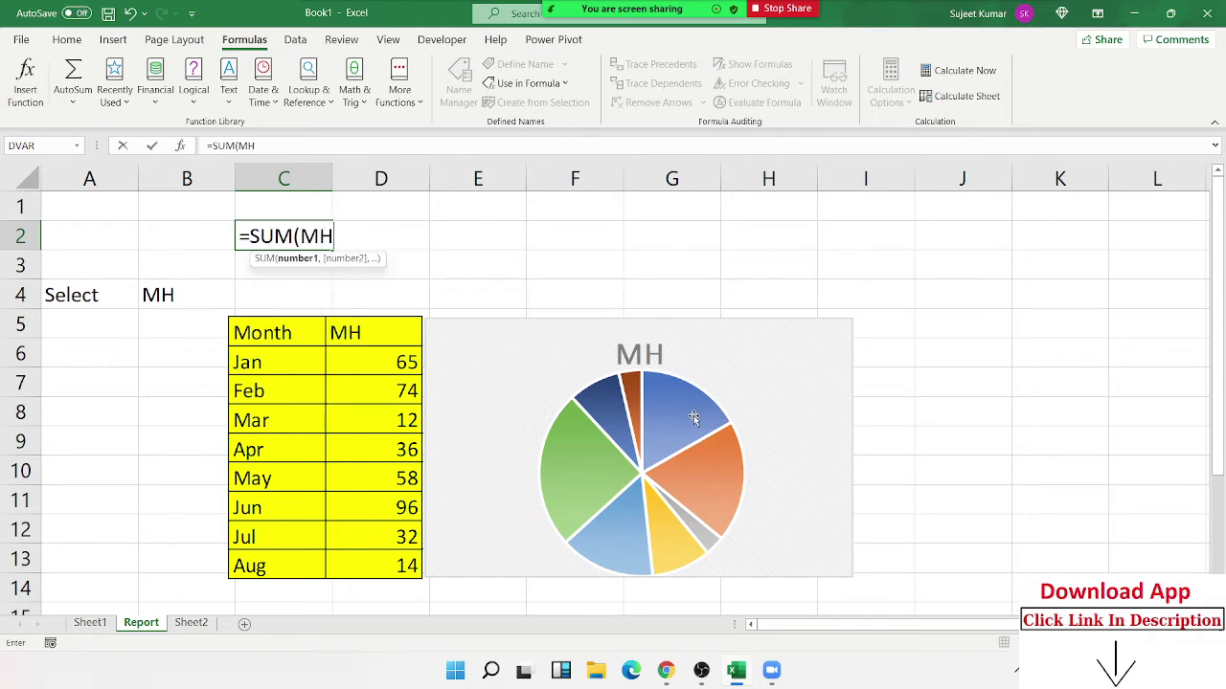
key("Return")
Step: Replace C2's formula with =SUM(B4), referencing B4 by clicking it
key("Up")
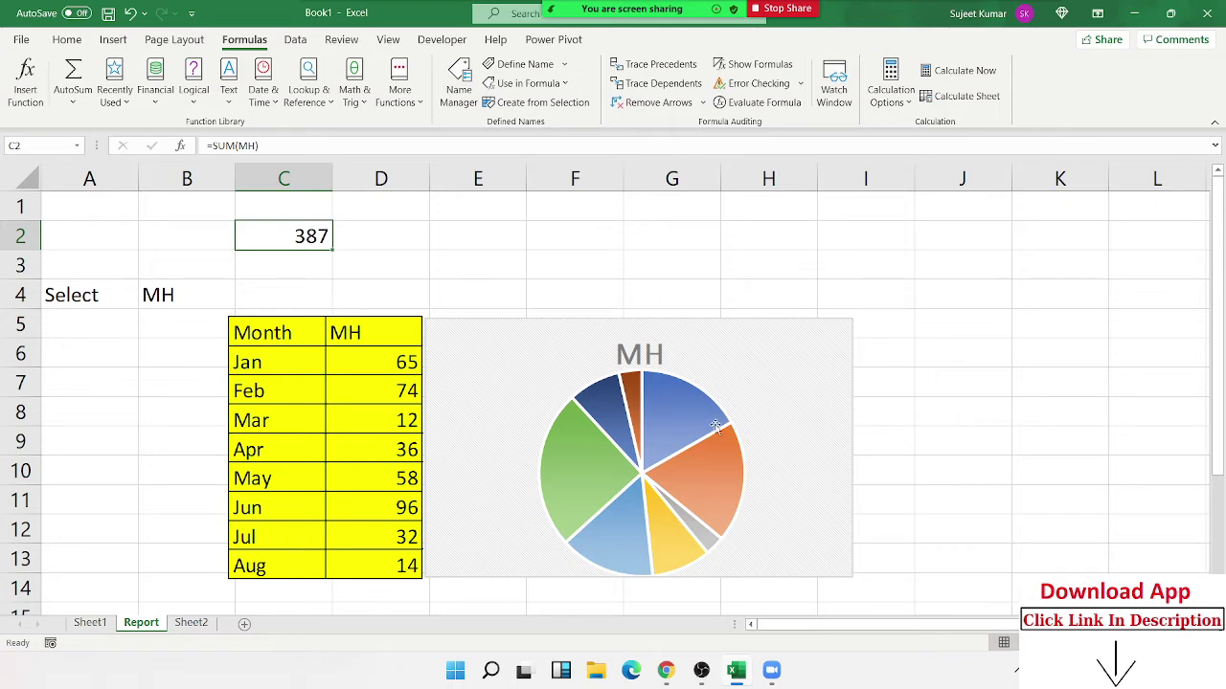
type("=su")
key("Tab")
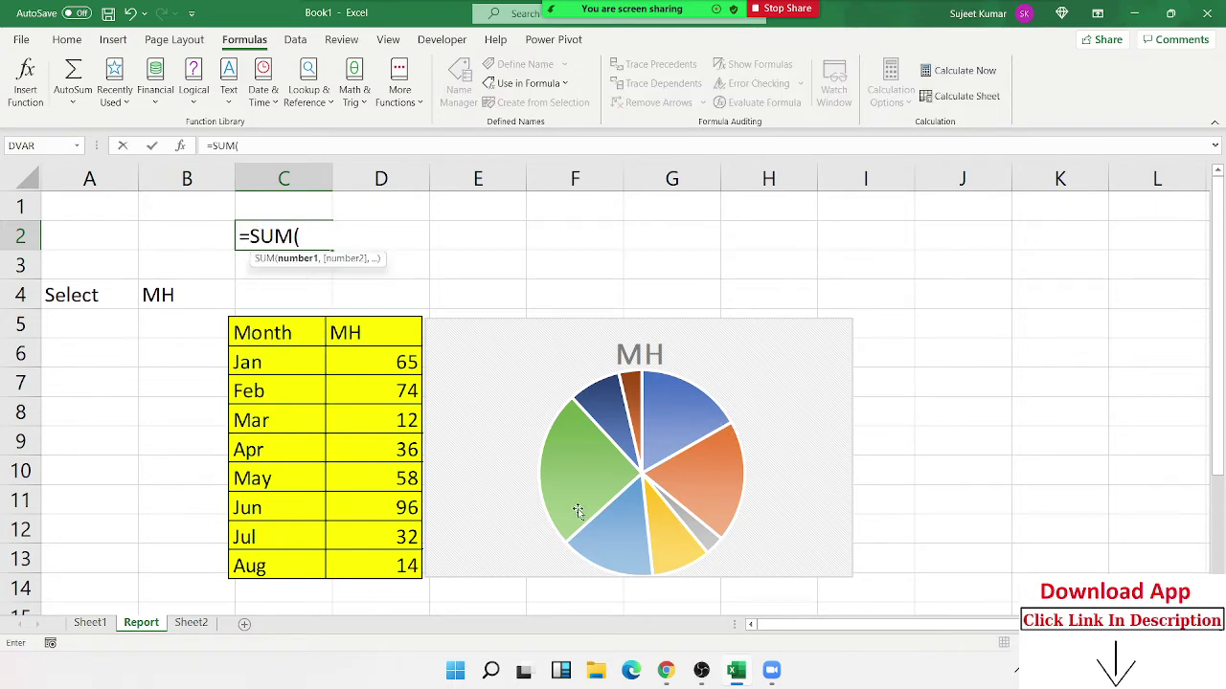
left_click(179, 297)
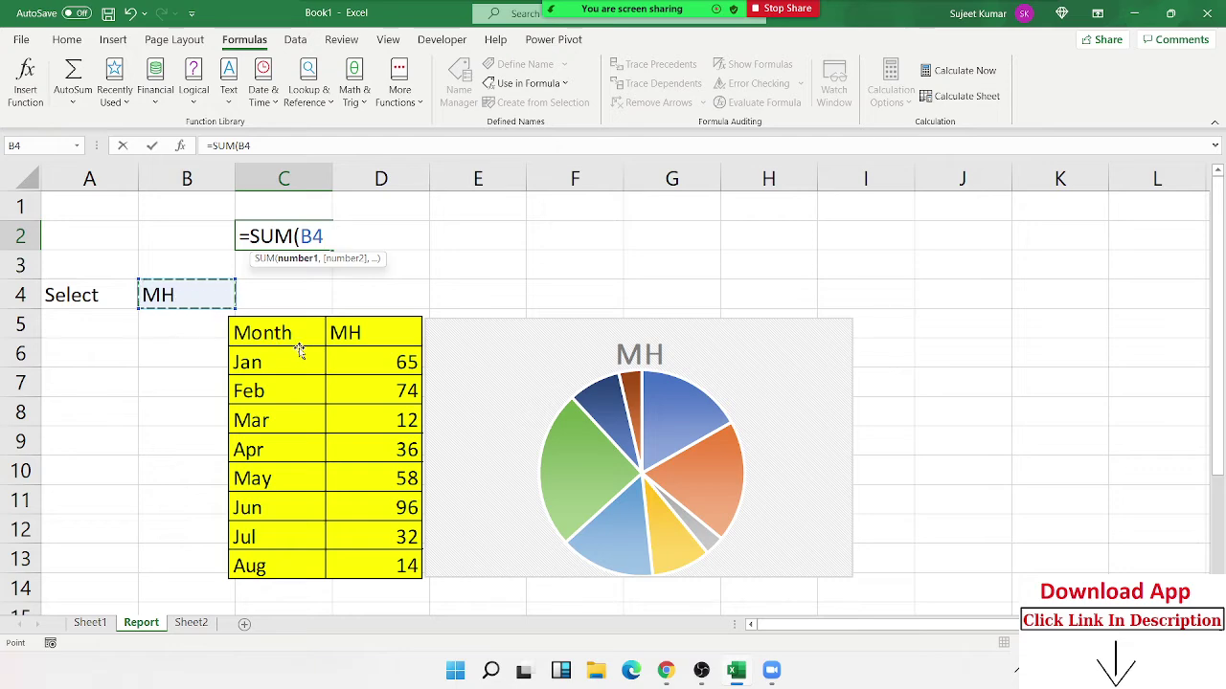
type(")")
key("Return")
key("Up")
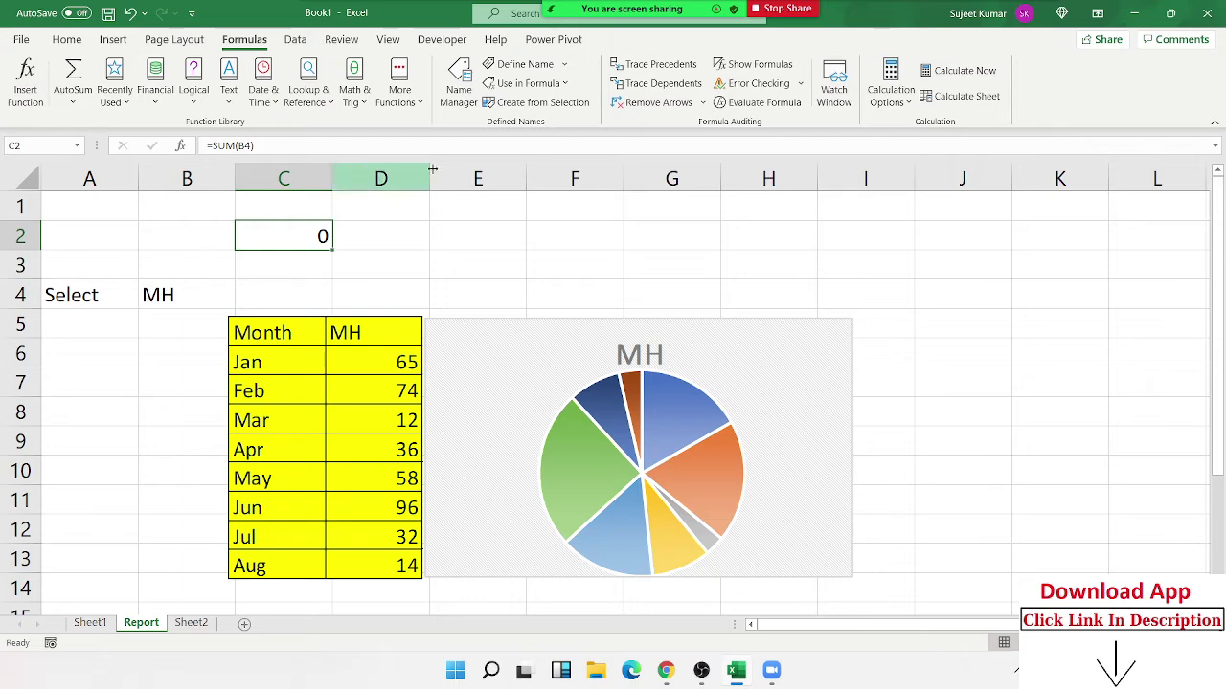
Step: Wrap C2's B4 reference in INDIRECT, making =SUM(INDIRECT(B4)) return the MH total 387
double_click(304, 238)
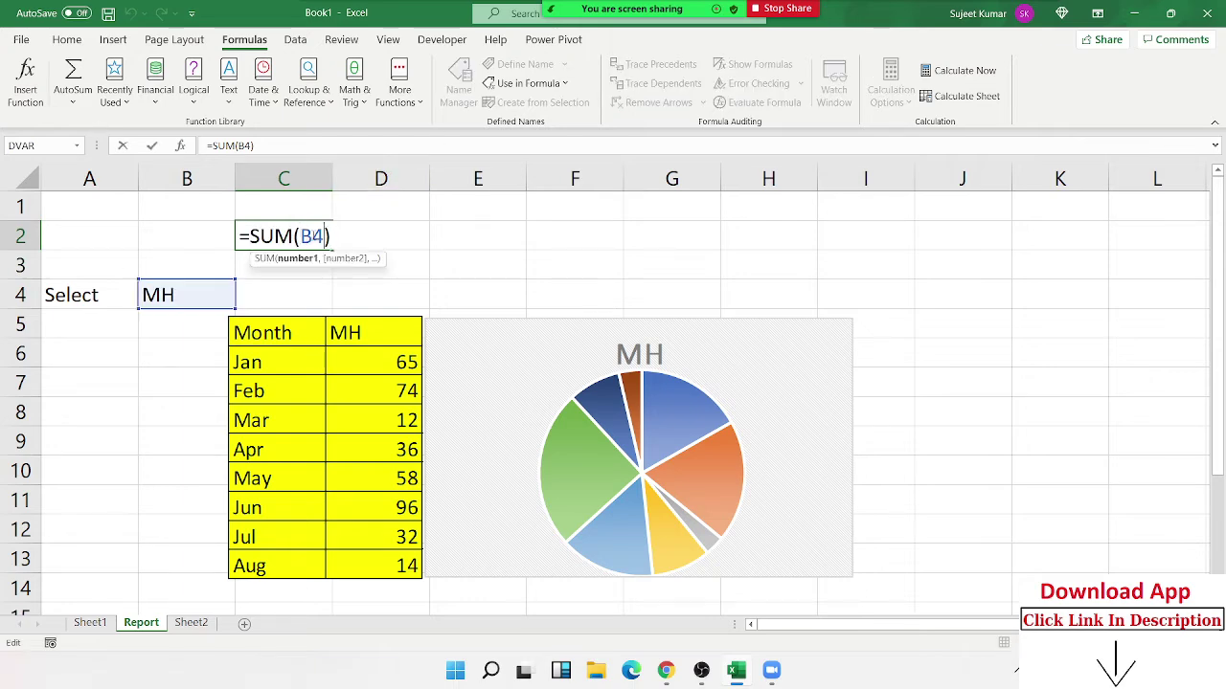
double_click(312, 236)
type("ind")
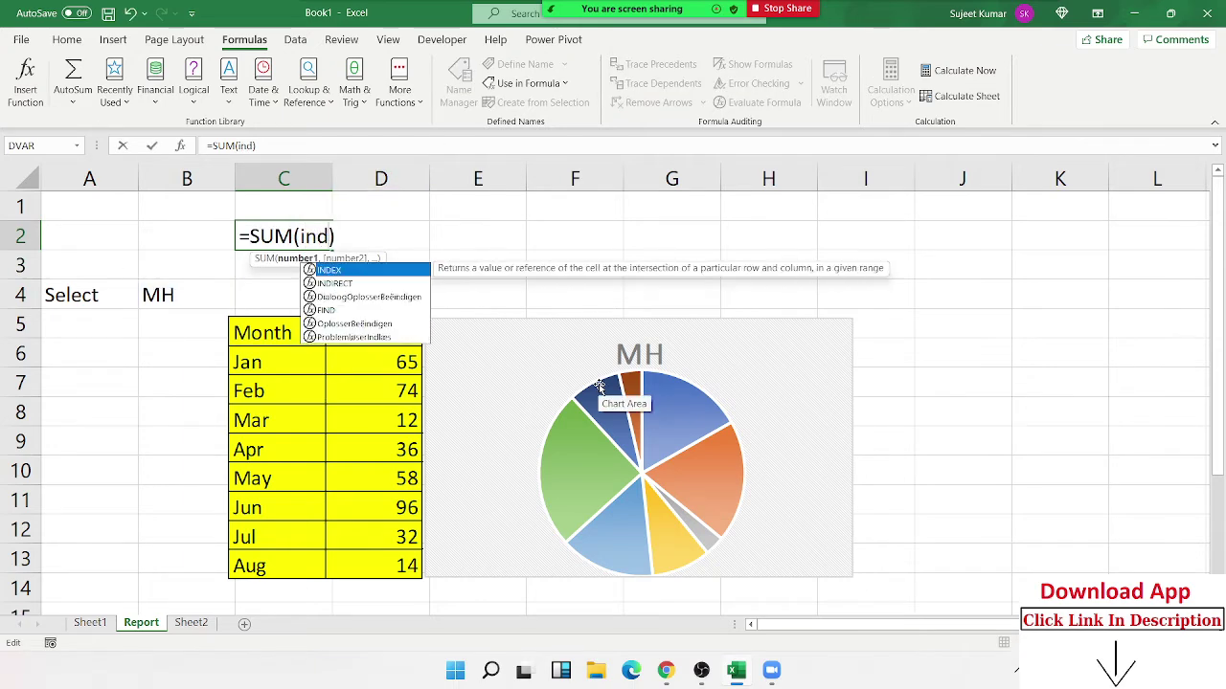
key("Down")
key("Tab")
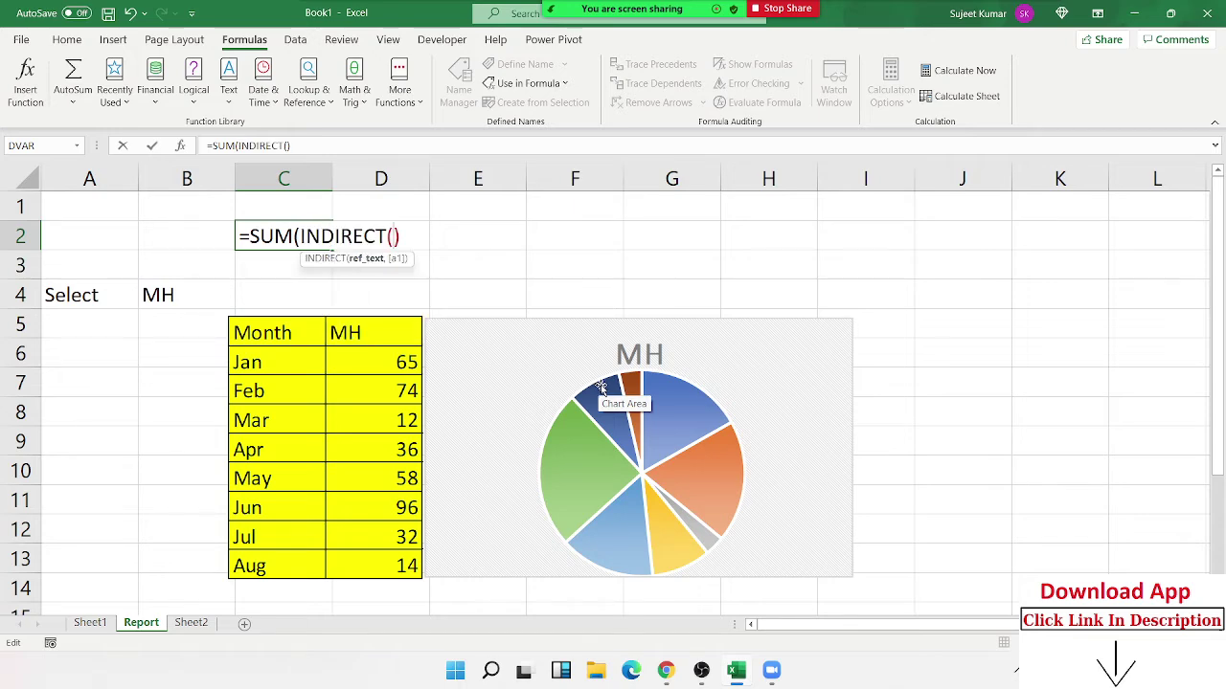
left_click(185, 298)
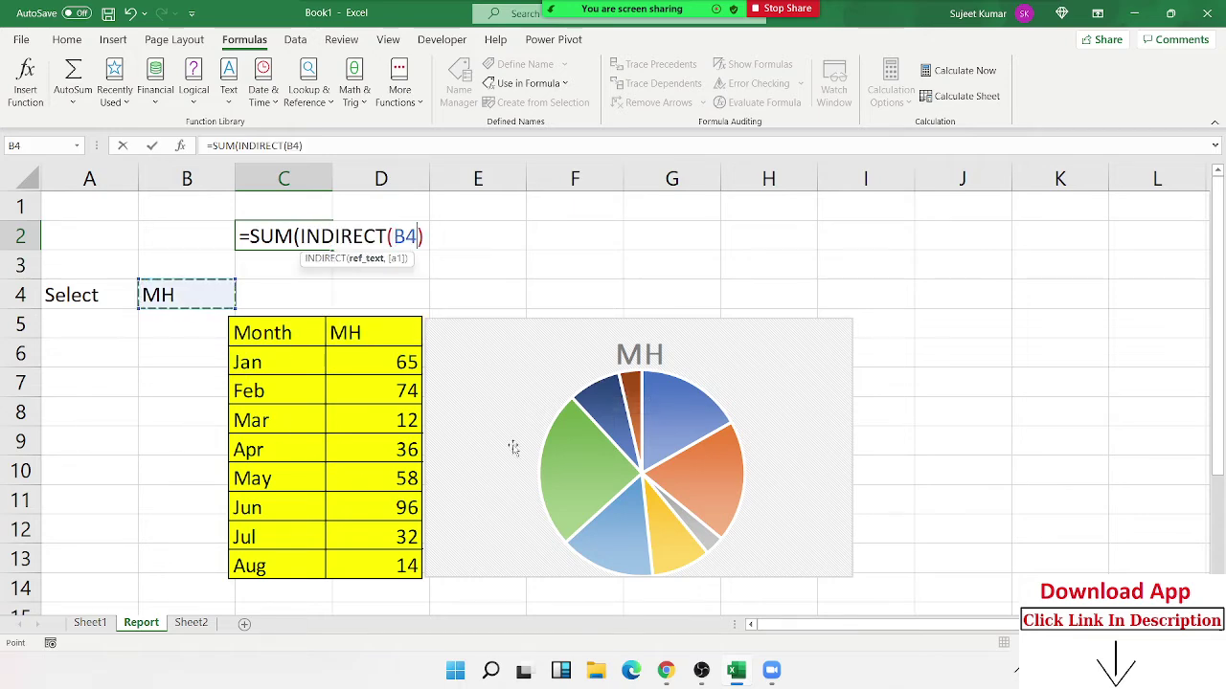
type(")")
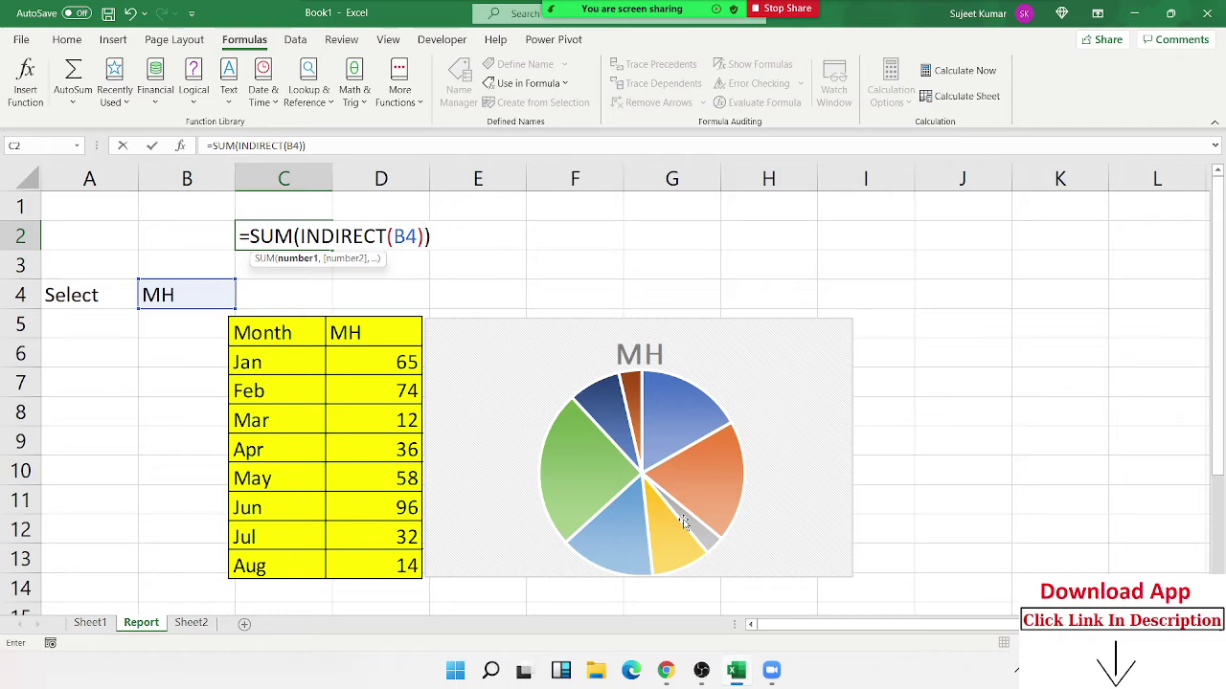
key("Return")
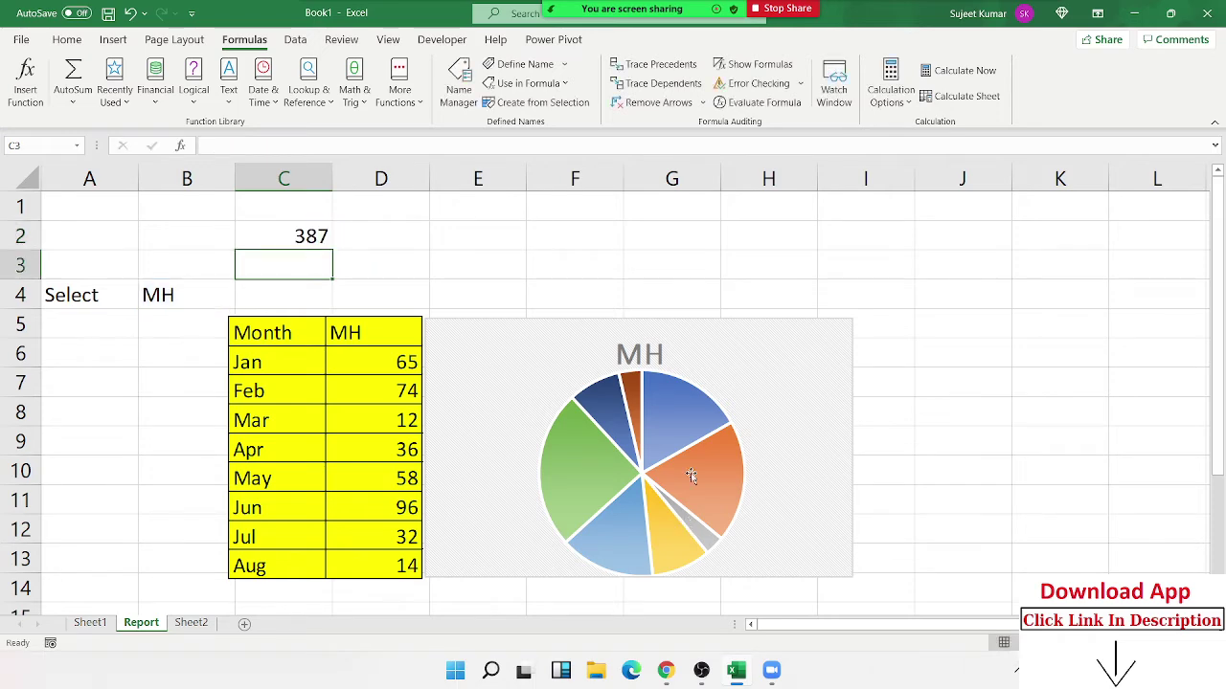
double_click(272, 237)
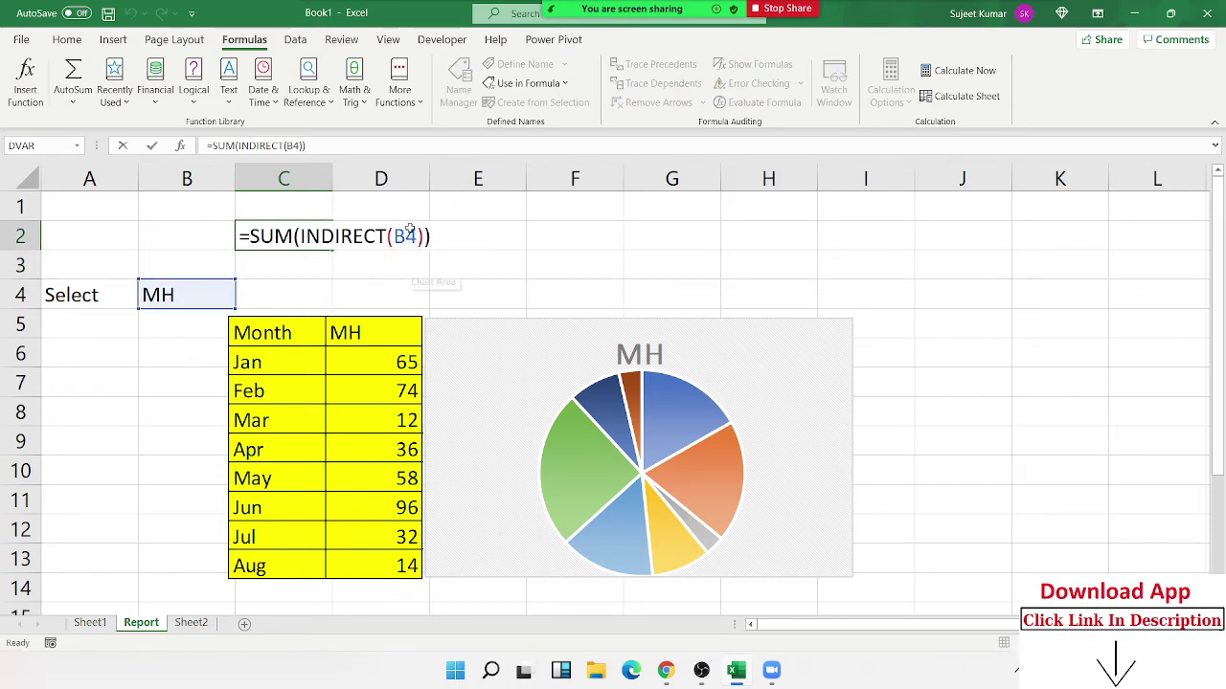
key("Escape")
left_click(459, 84)
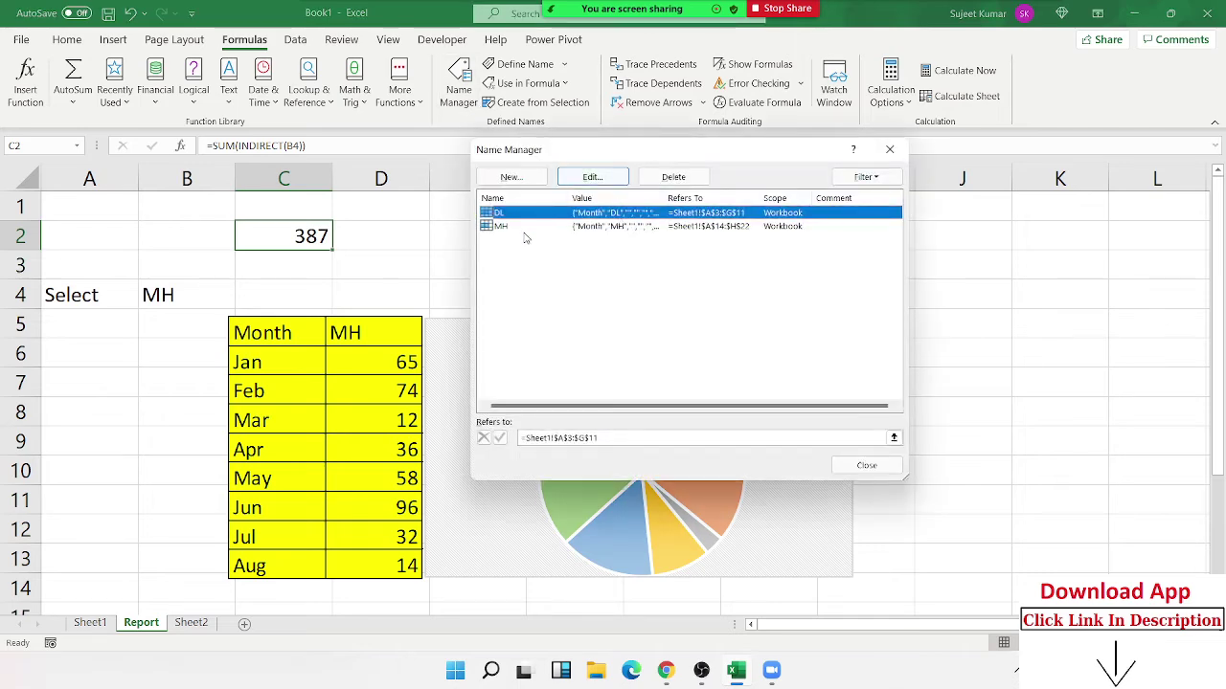
key("Escape")
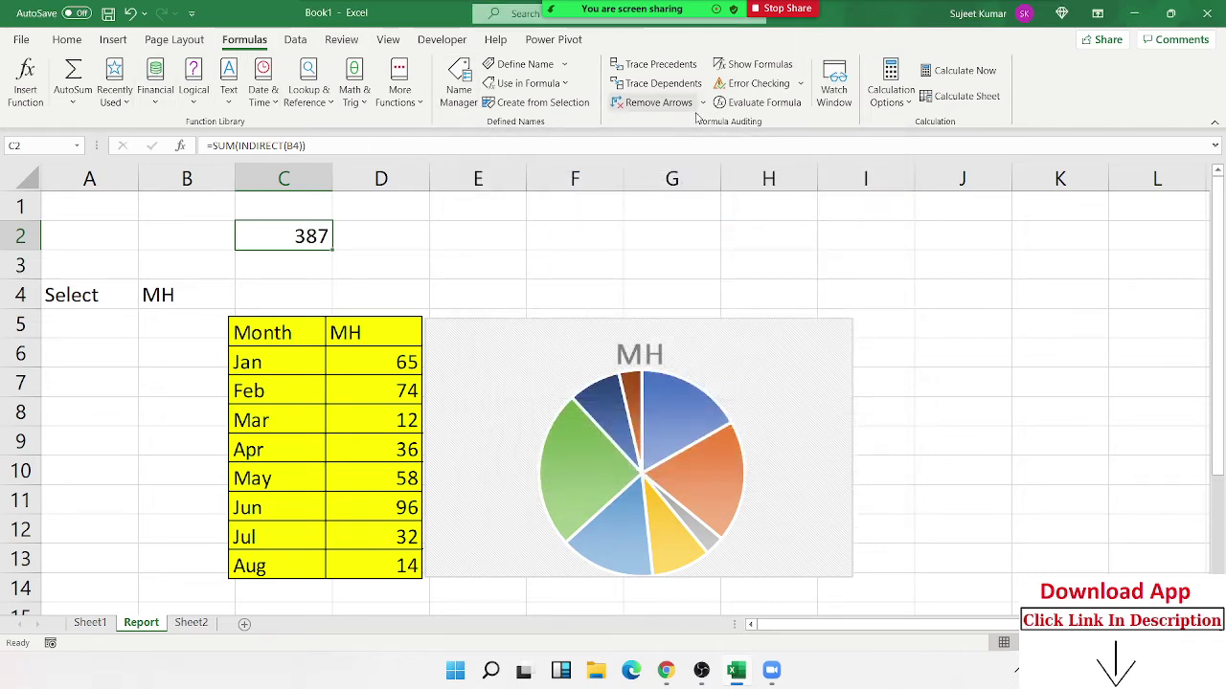
left_click(735, 104)
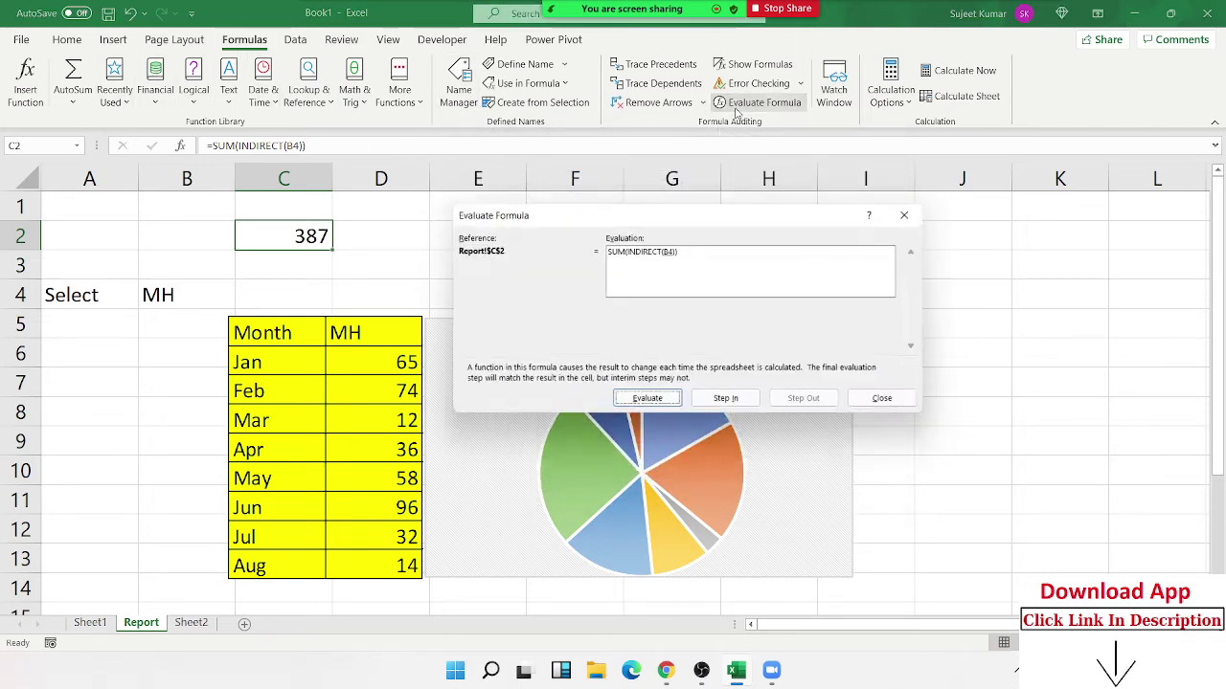
left_click(657, 405)
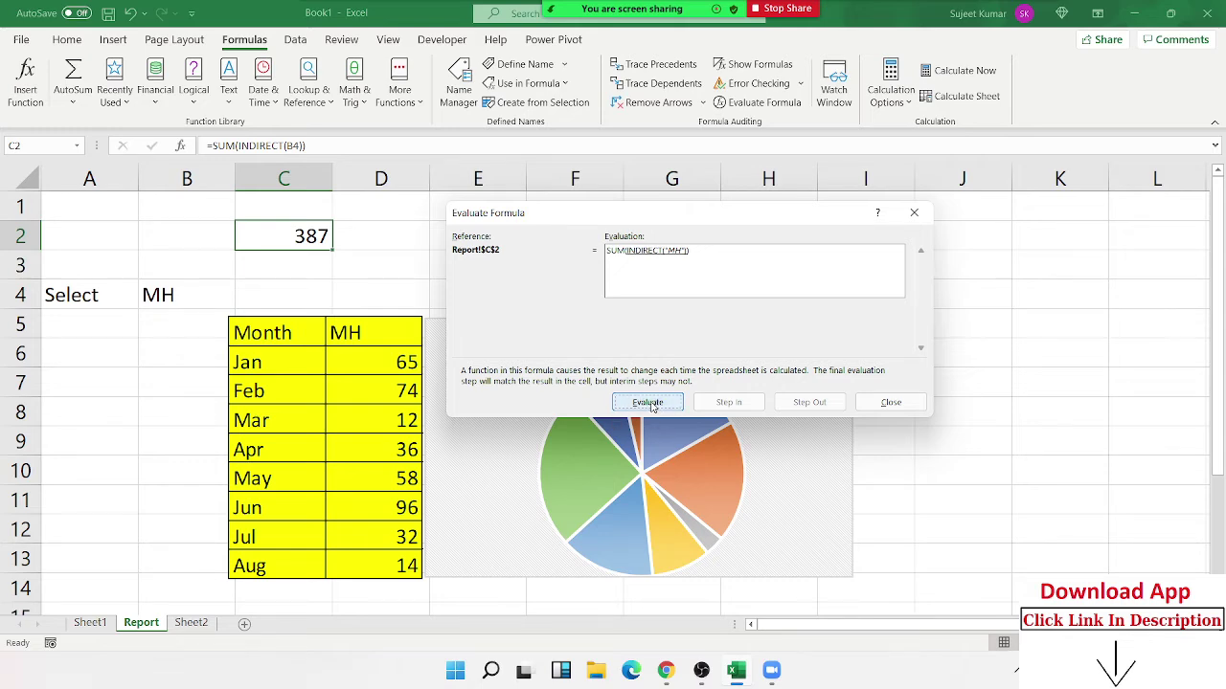
left_click(652, 407)
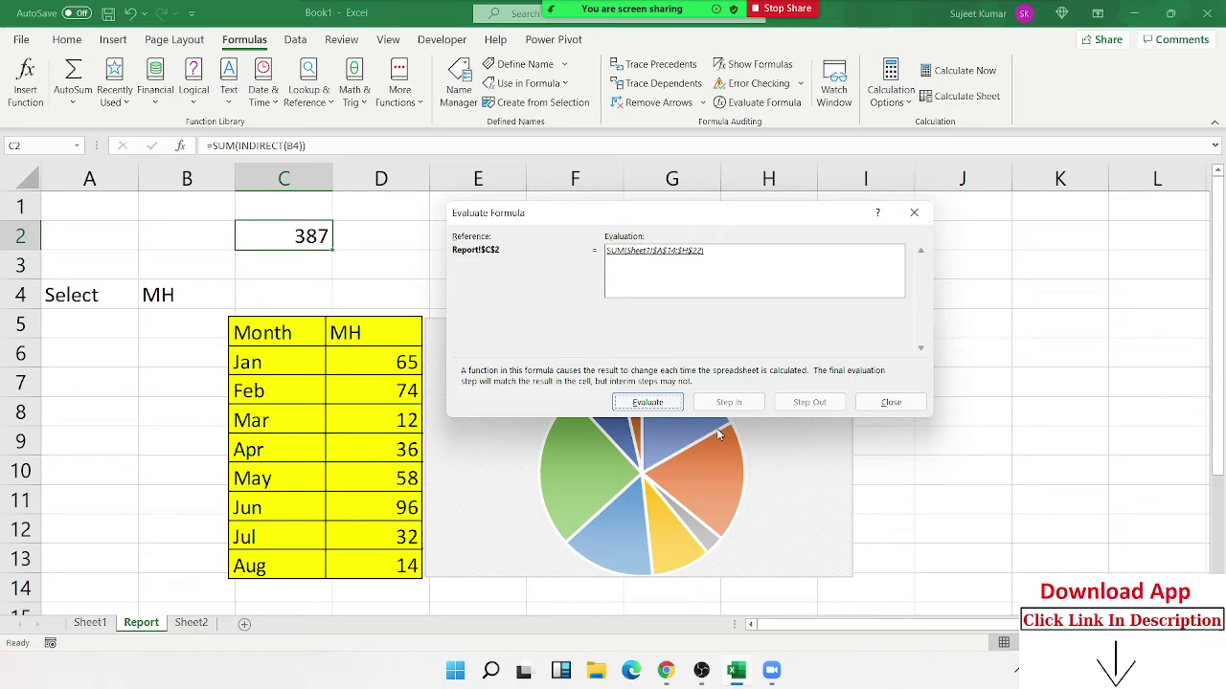
left_click(637, 403)
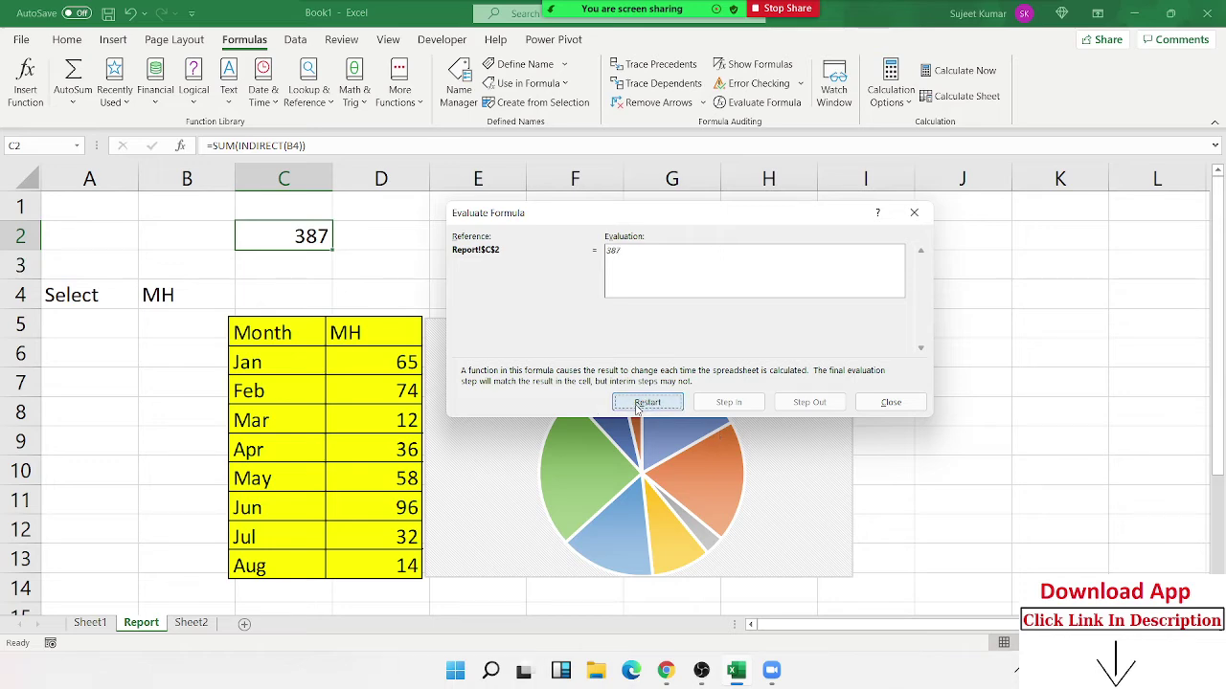
key("Escape")
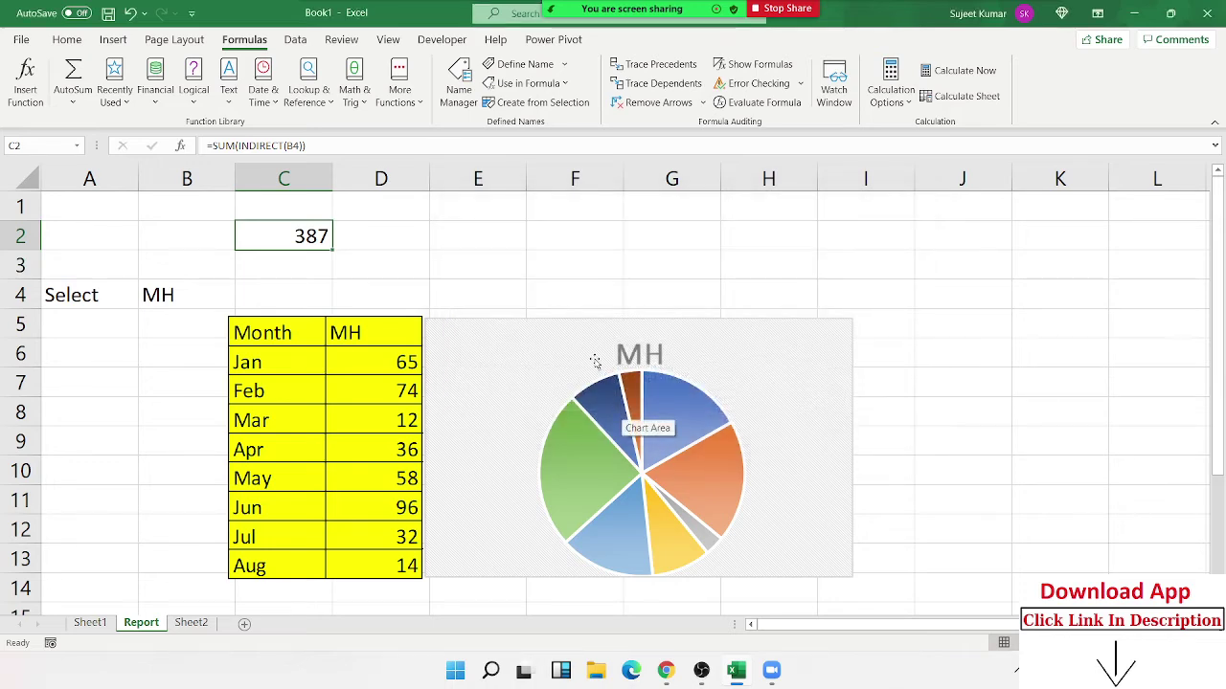
left_click(594, 361)
left_click(221, 146)
double_click(220, 145)
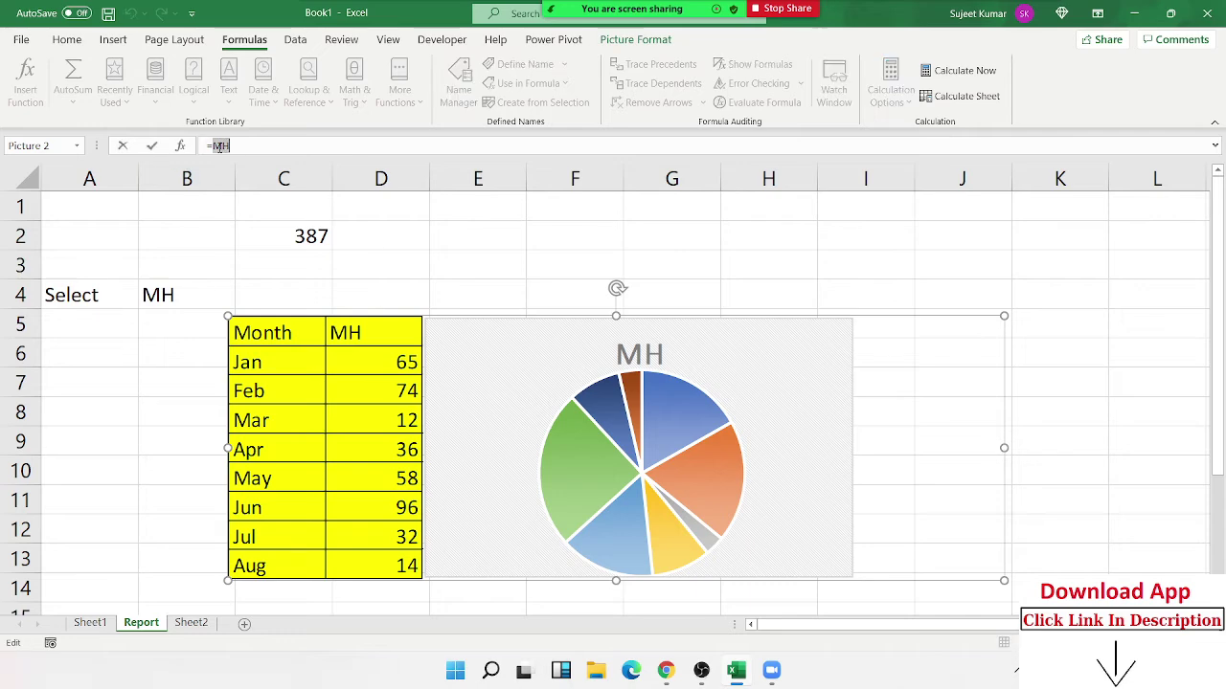
type("indr")
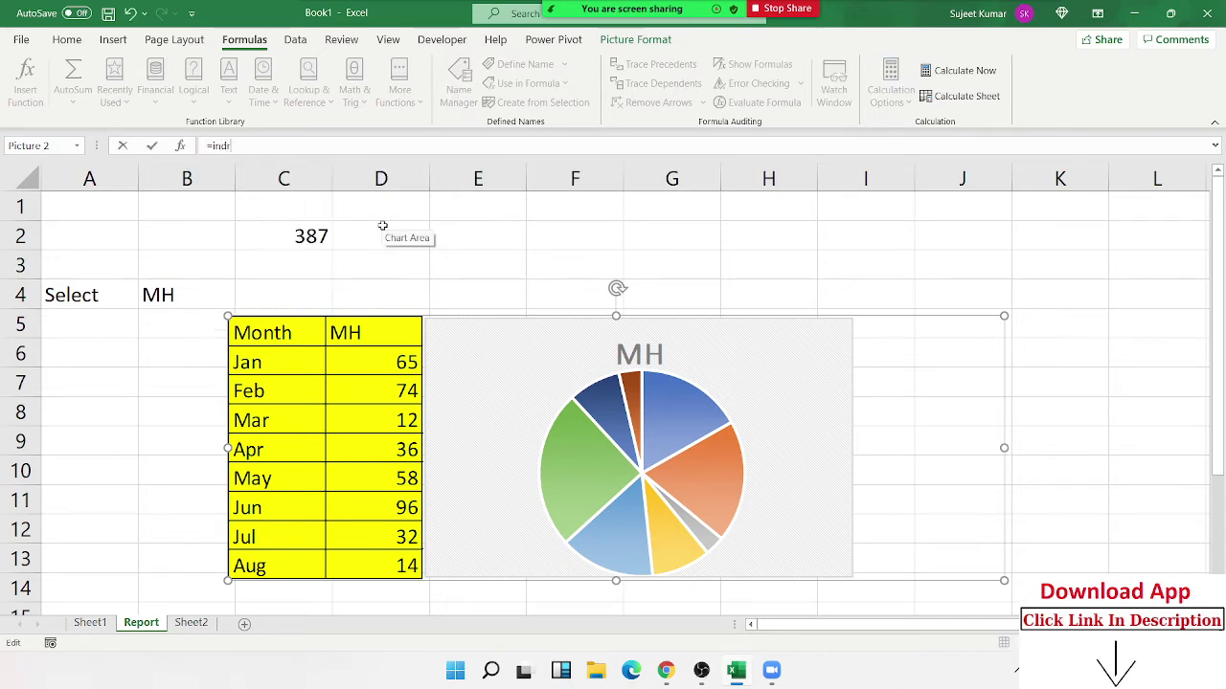
key("BackSpace")
key("Down")
key("Tab")
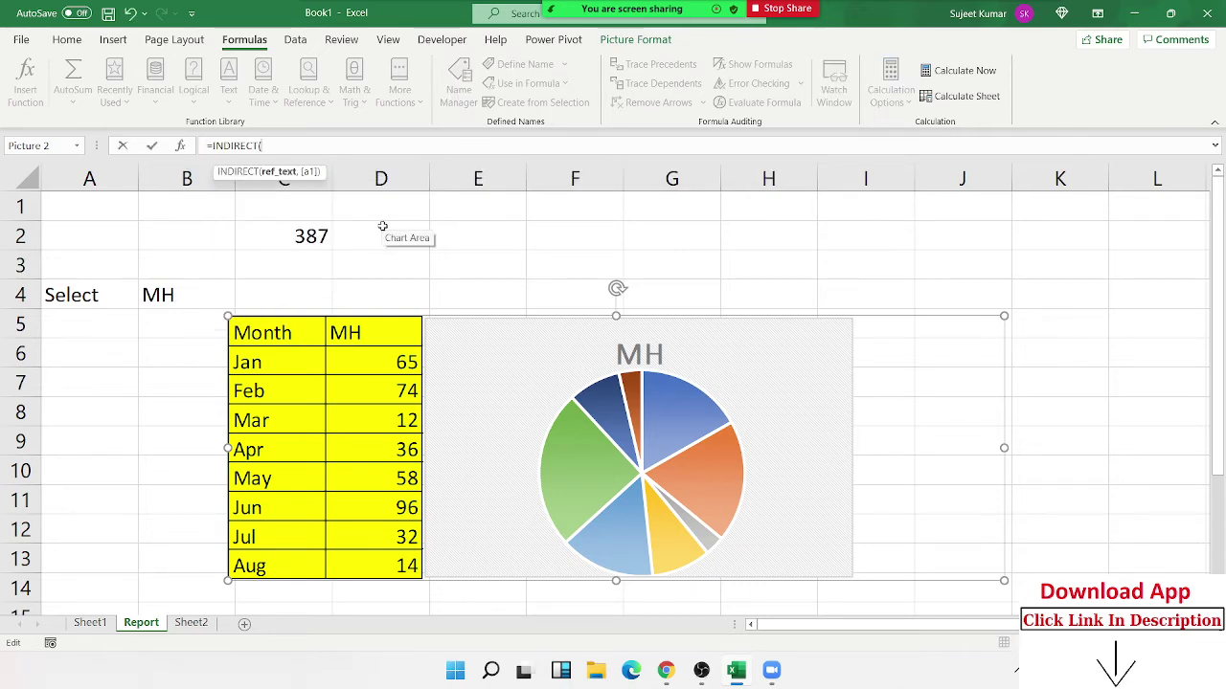
type("b")
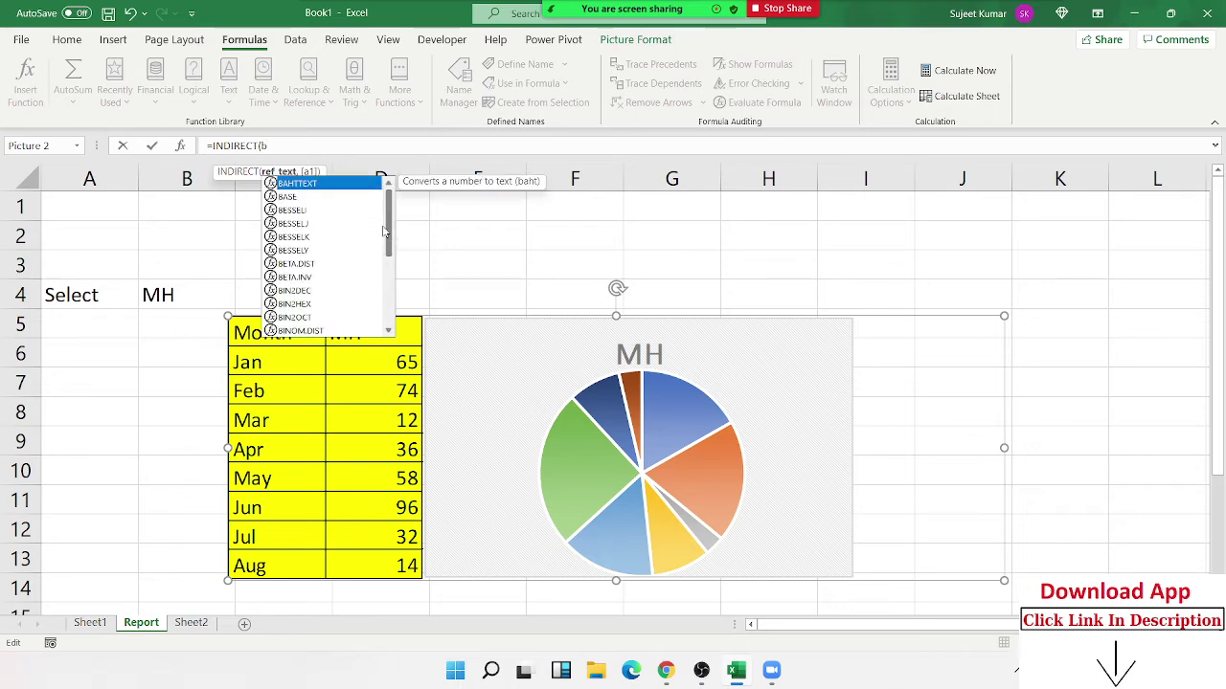
type("4")
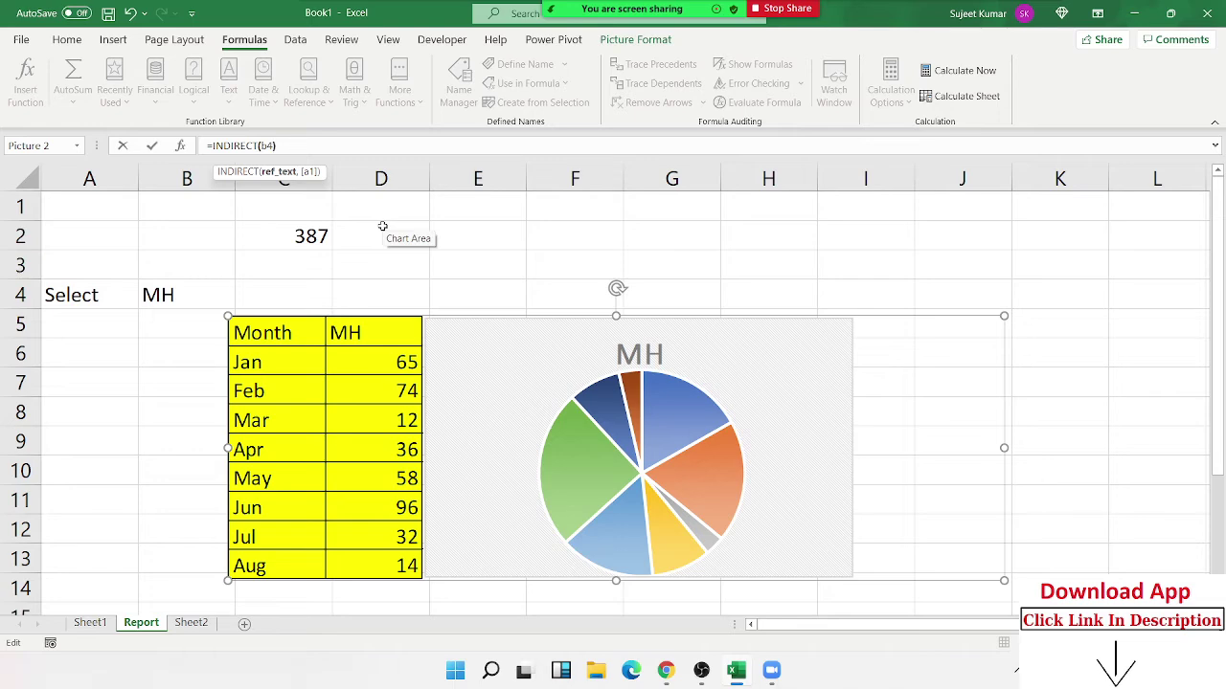
type(")")
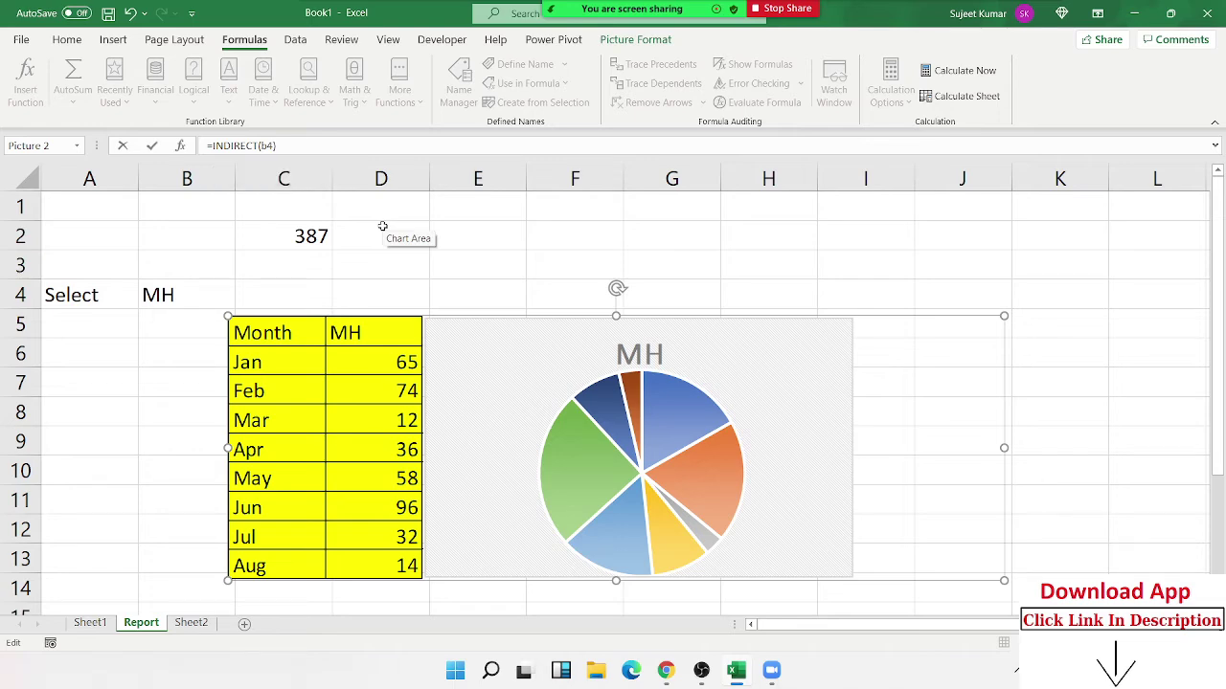
key("Return")
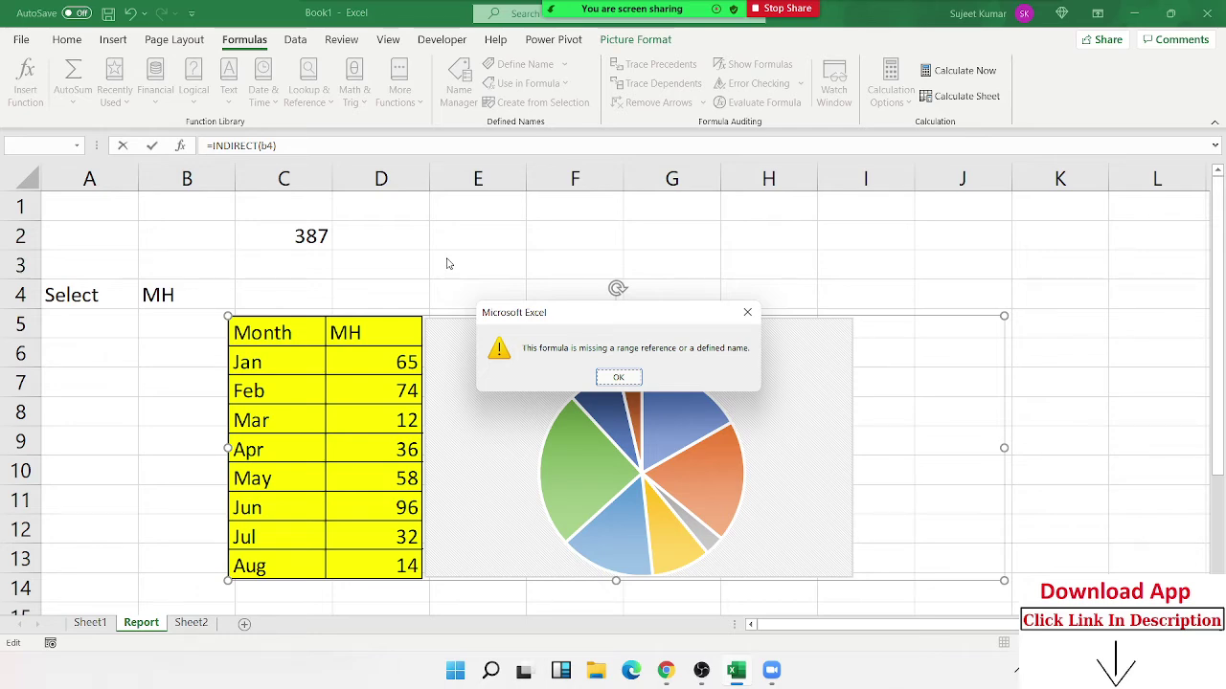
key("Return")
key("Escape")
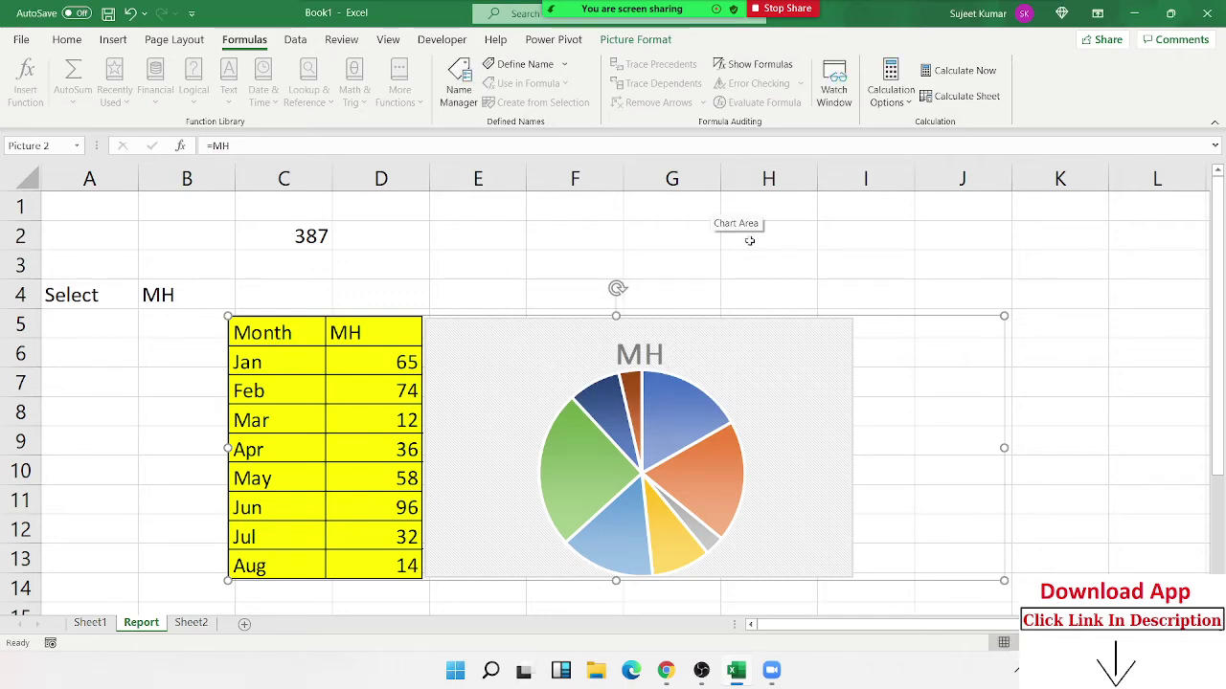
left_click(750, 240)
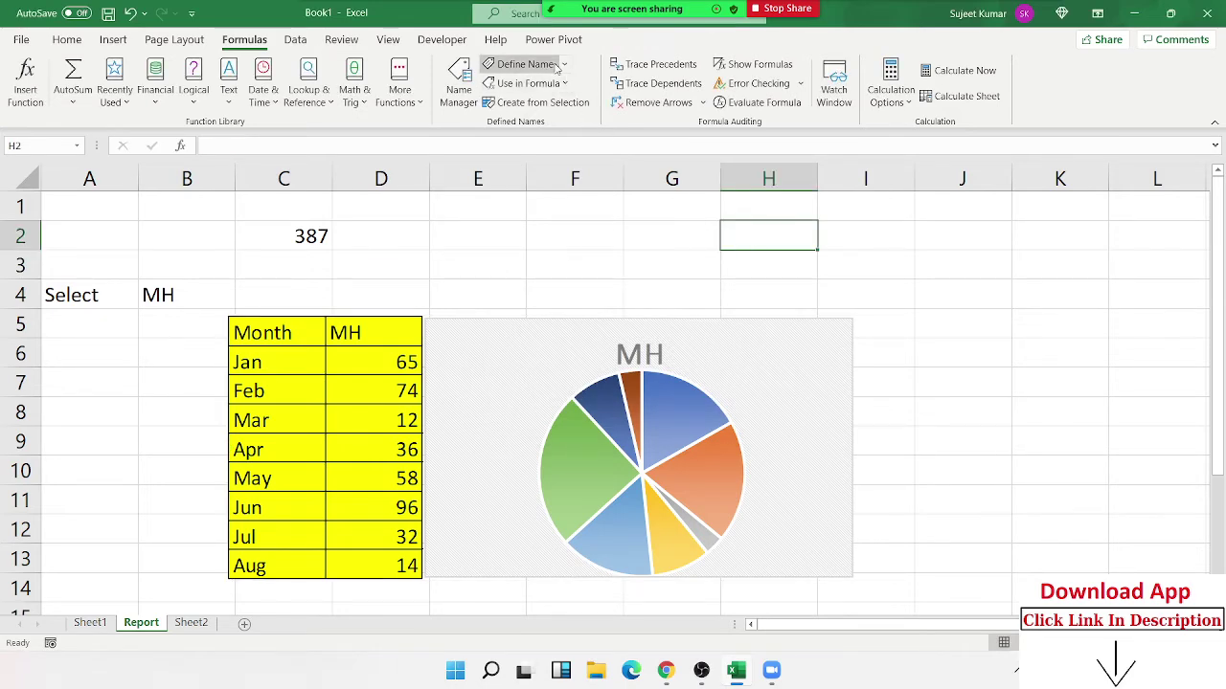
Step: Define a new name SH with its Refers to field set to =INDIRECT(B4)
left_click(525, 64)
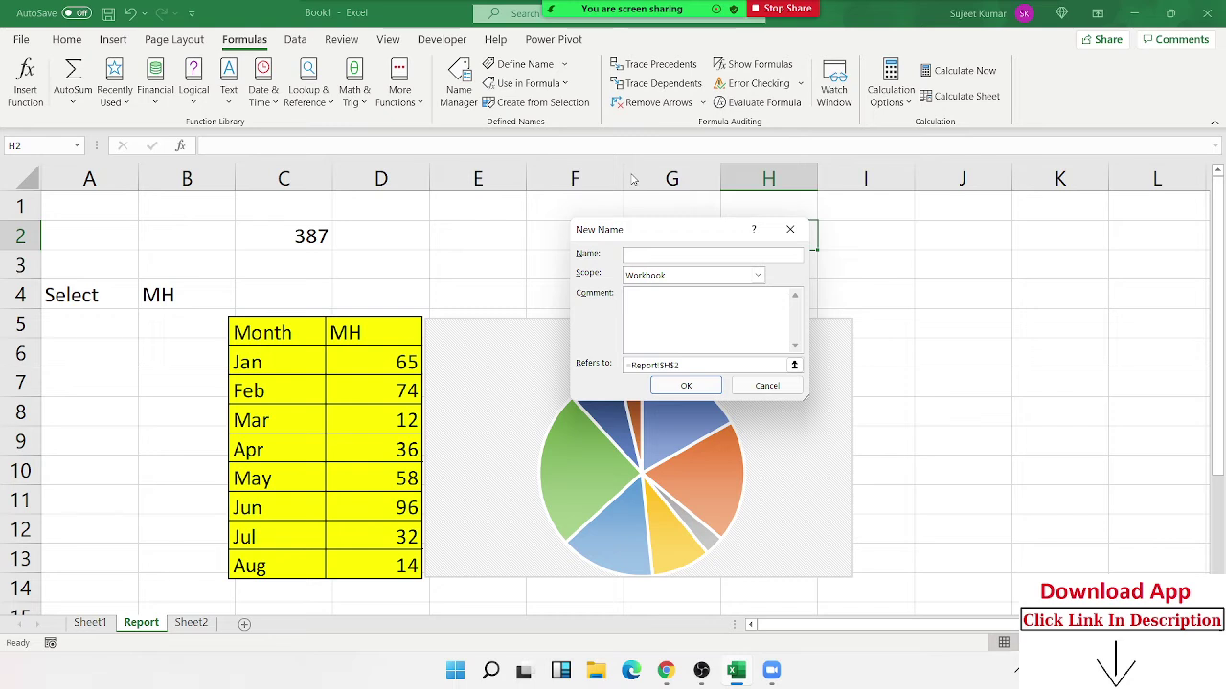
type("SH")
left_click(725, 365)
key("BackSpace")
key("BackSpace")
key("BackSpace")
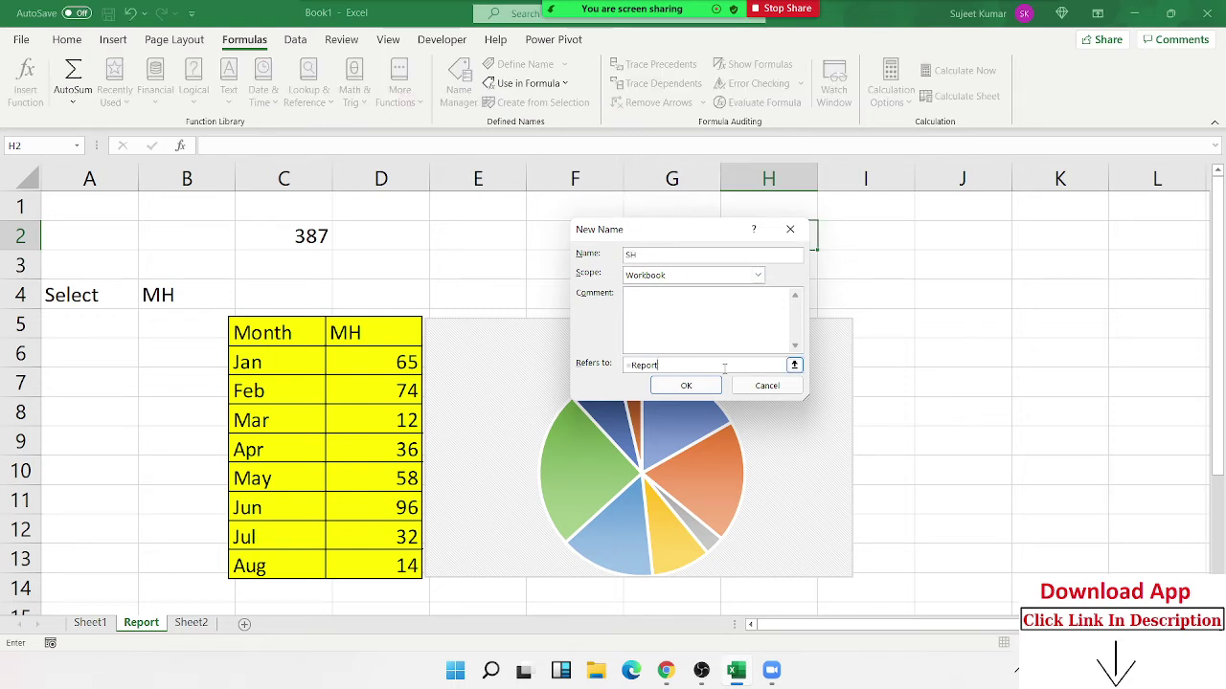
key("BackSpace")
key("BackSpace")
key("BackSpace")
type("=indire")
type("ct(")
type("b")
type("4")
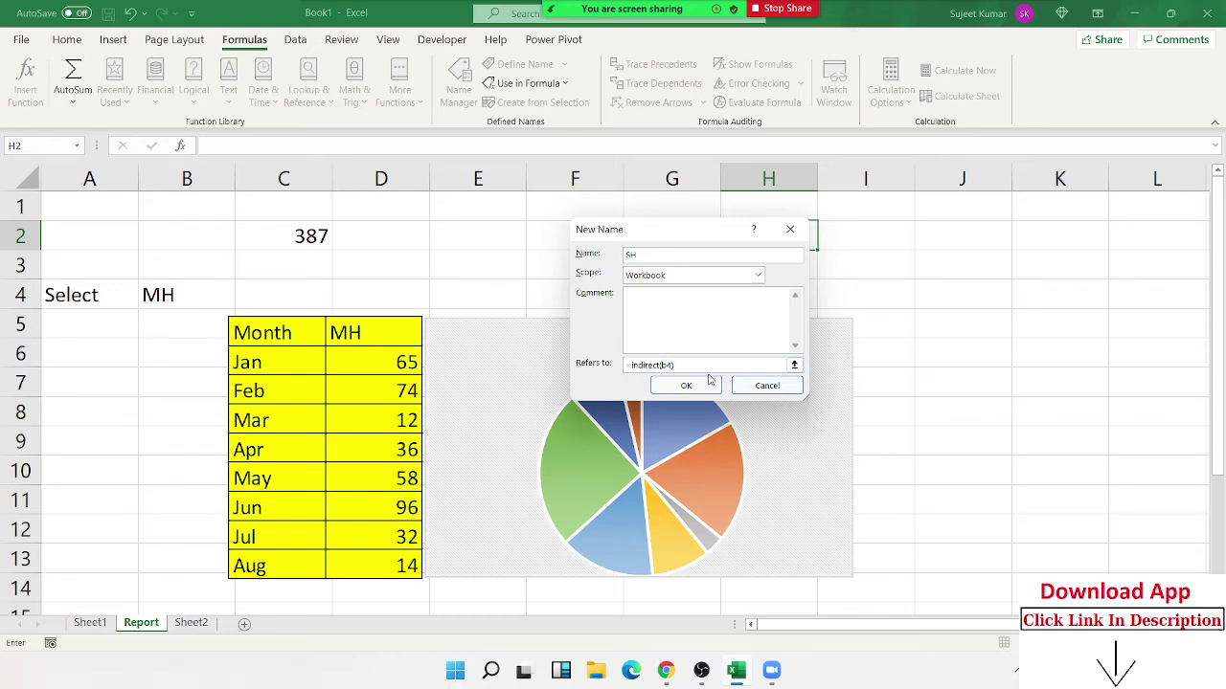
Step: Confirm the SH name and point the linked picture's formula to =SH
left_click(689, 387)
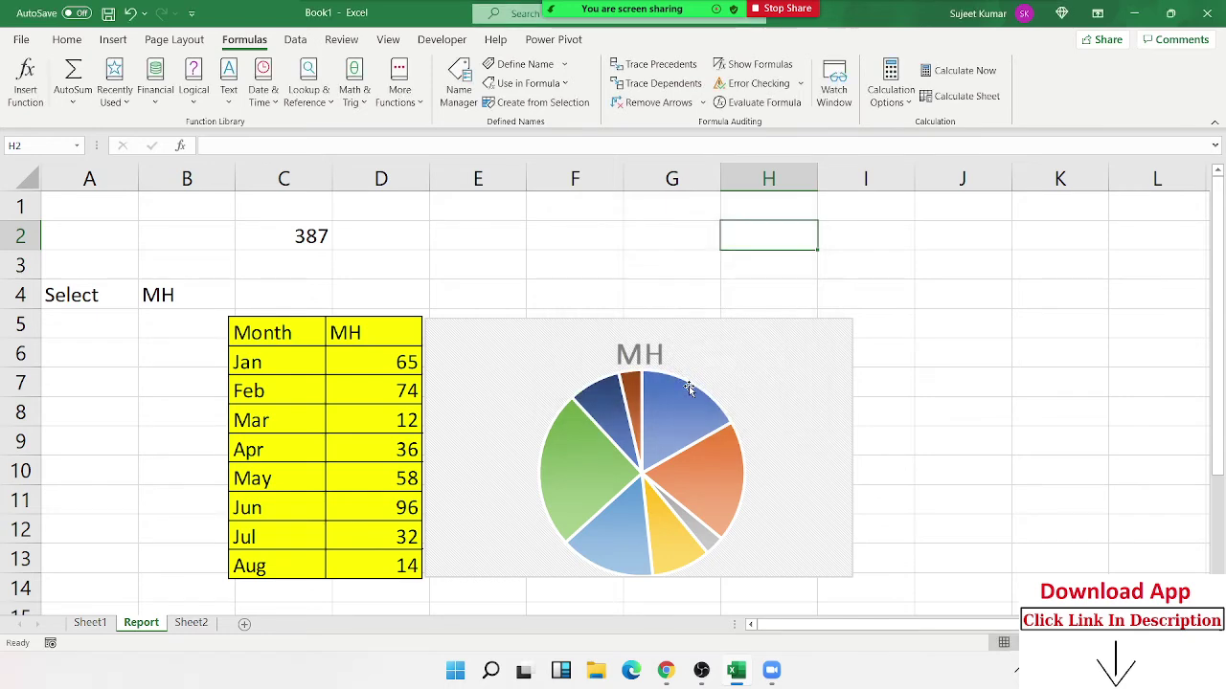
left_click(943, 392)
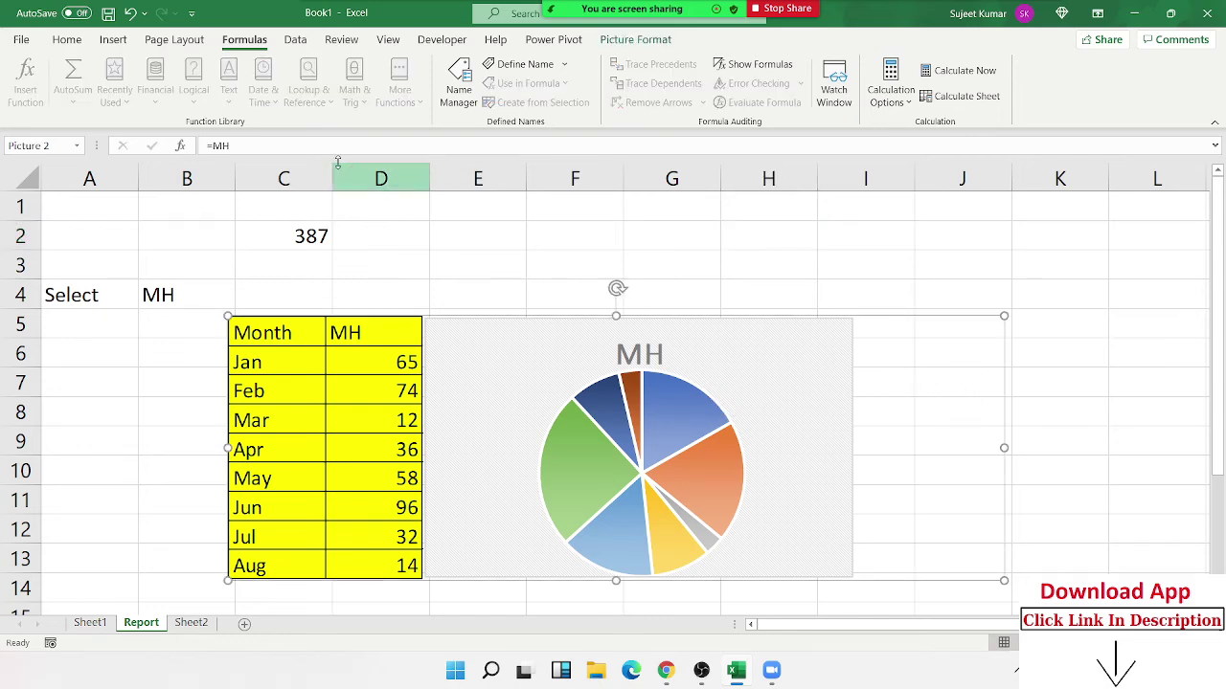
type("=")
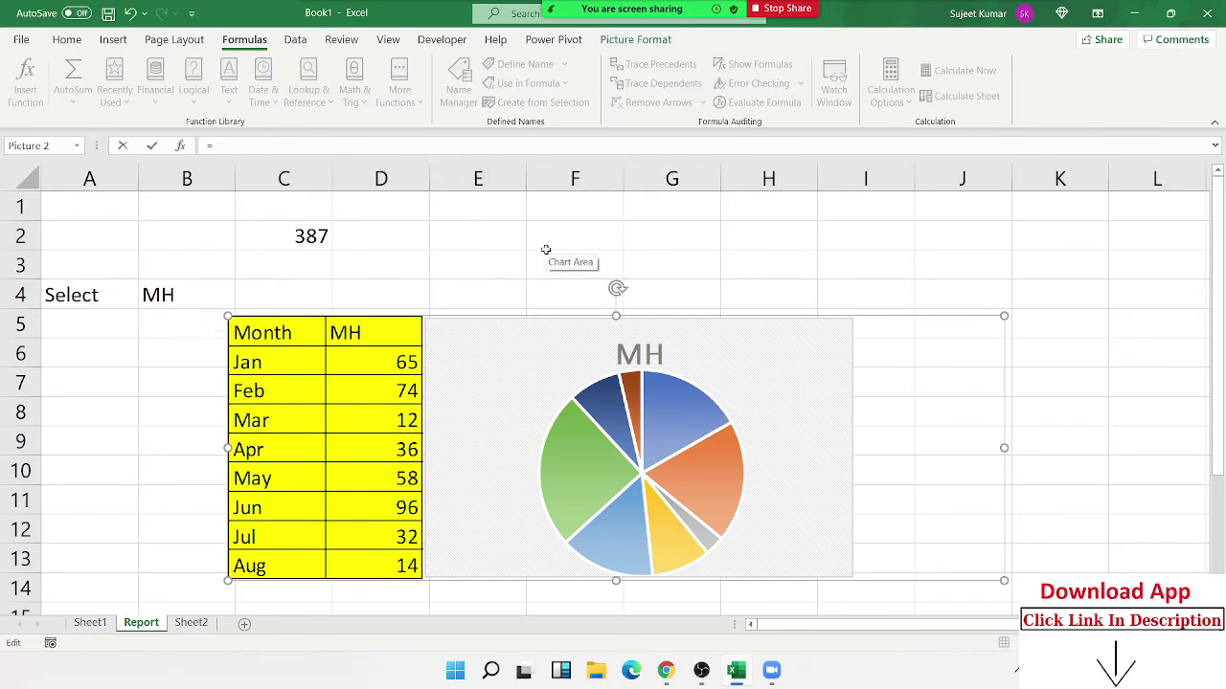
type("SH")
key("Return")
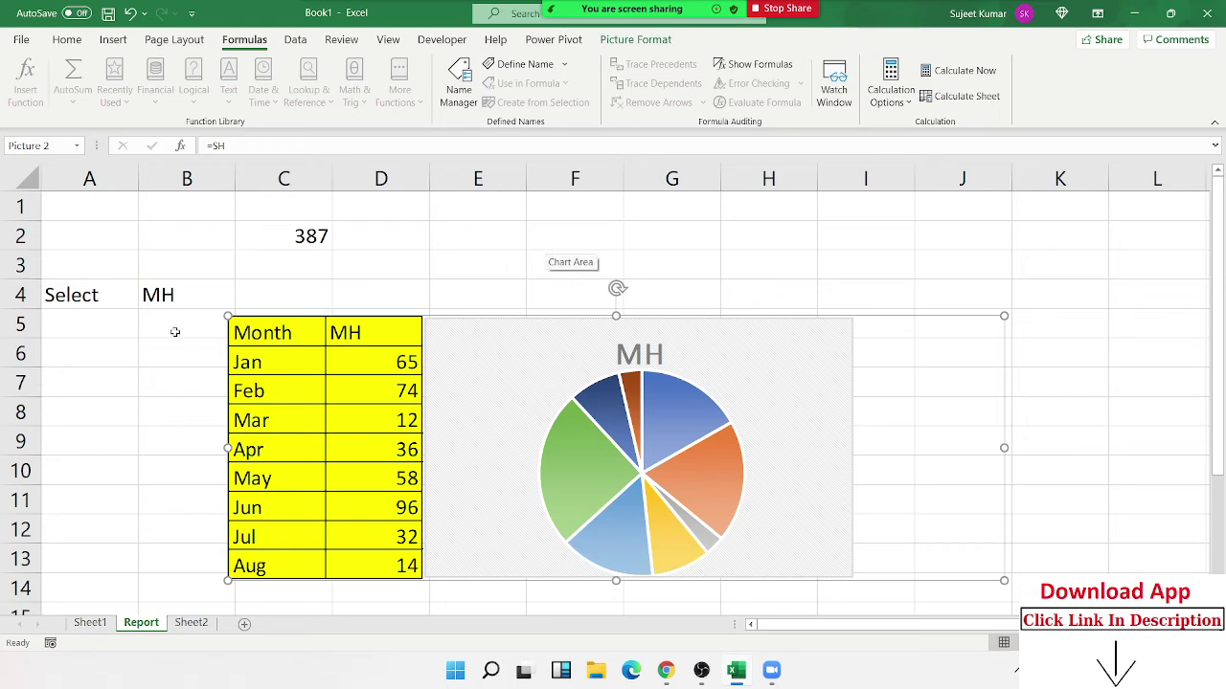
Step: Enter DL, then MH, in B4 to swap the picture's table and chart
left_click(165, 294)
type("DL")
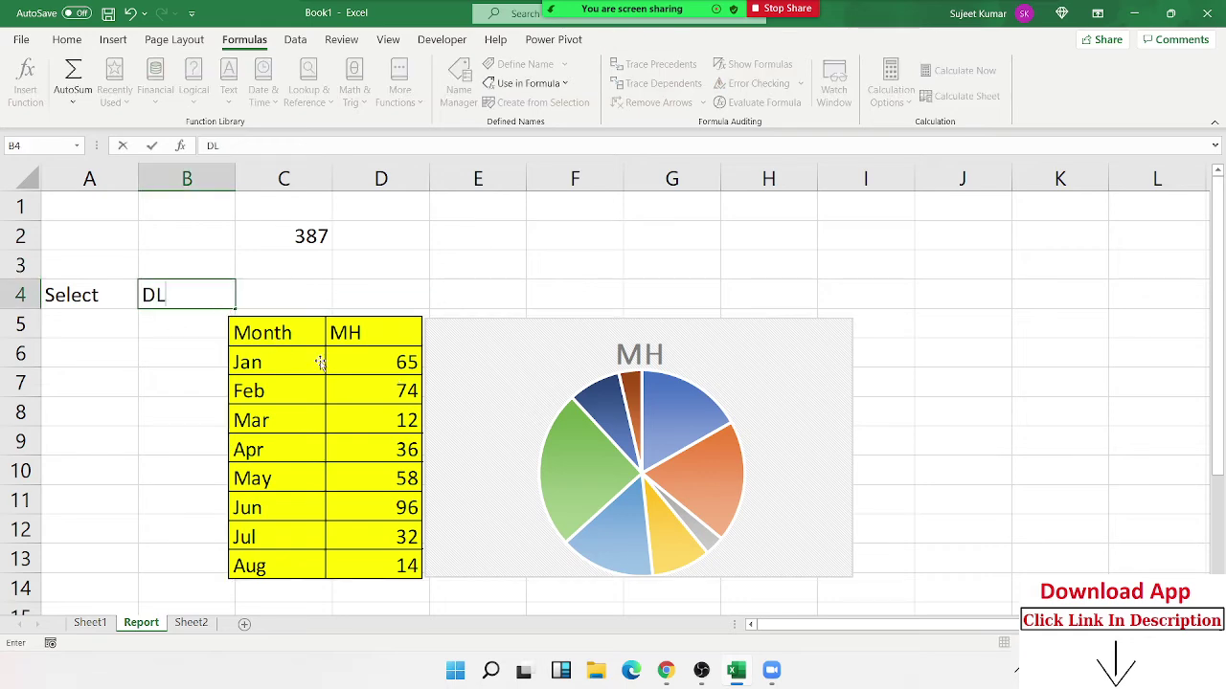
key("Return")
key("Up")
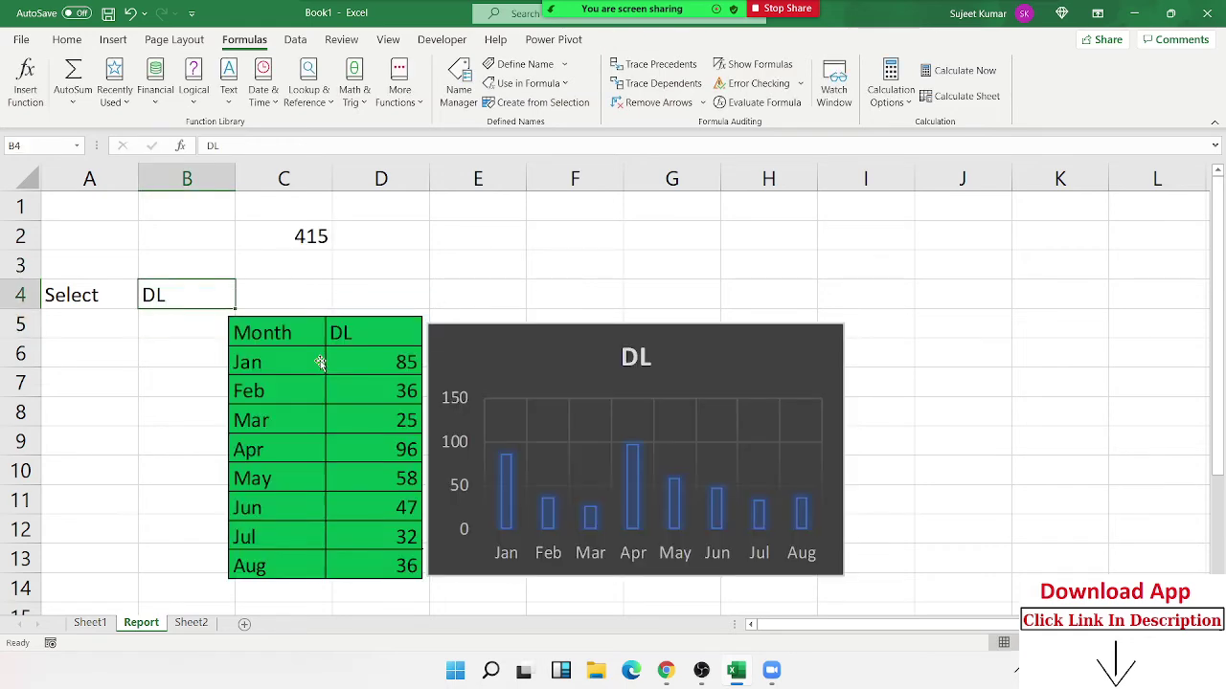
type("M")
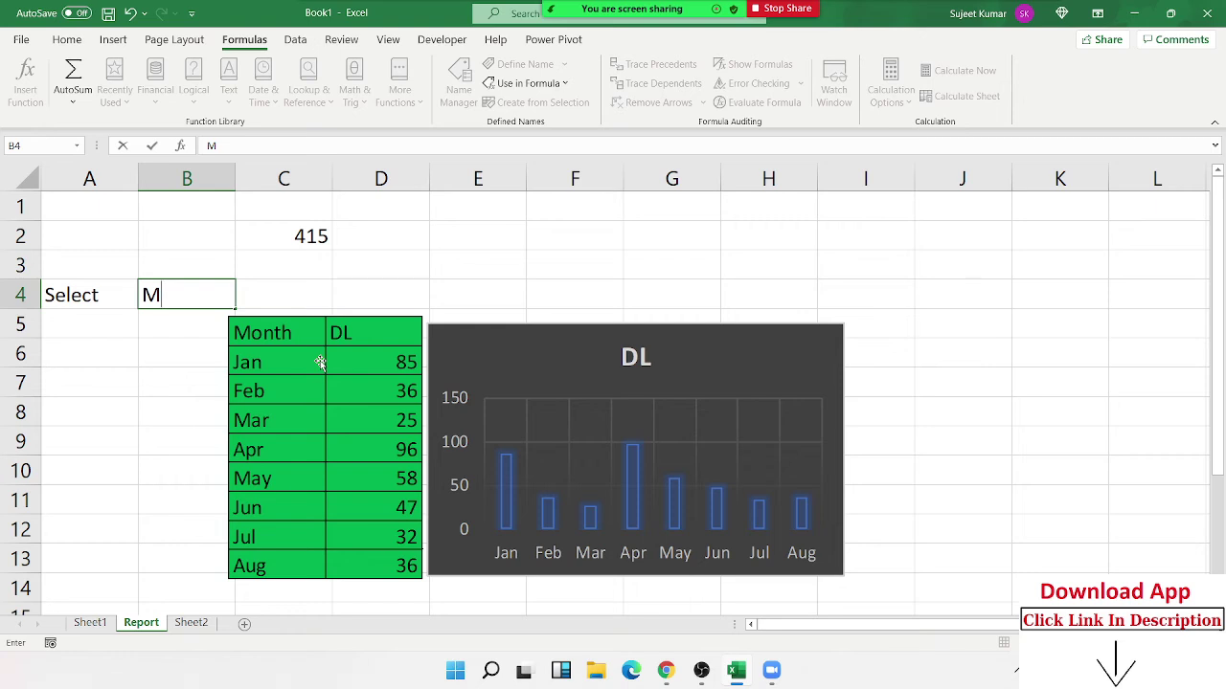
type("H")
key("Return")
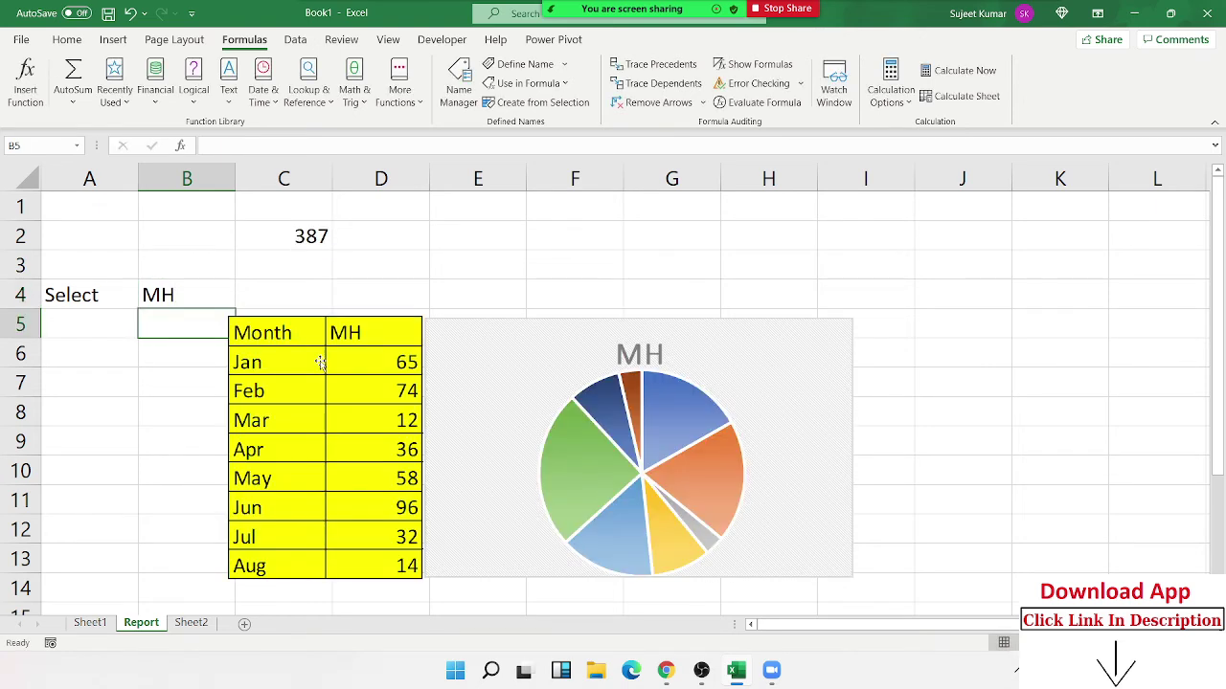
key("Up")
right_click(586, 227)
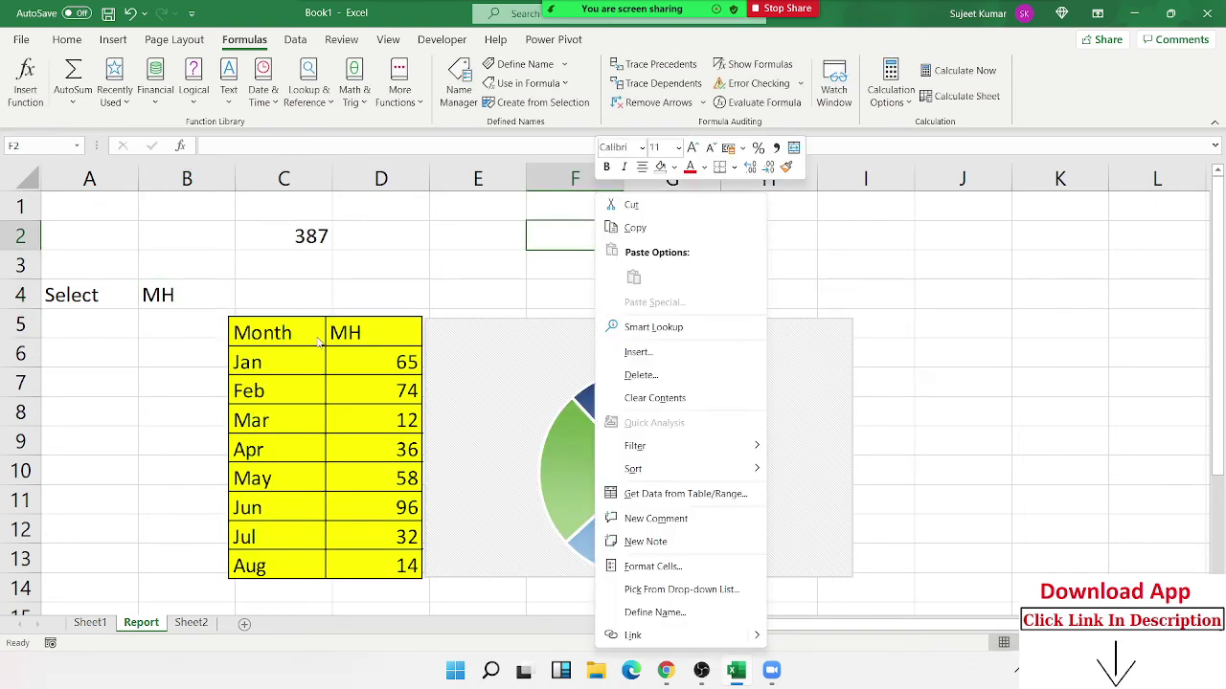
key("Escape")
left_click(458, 105)
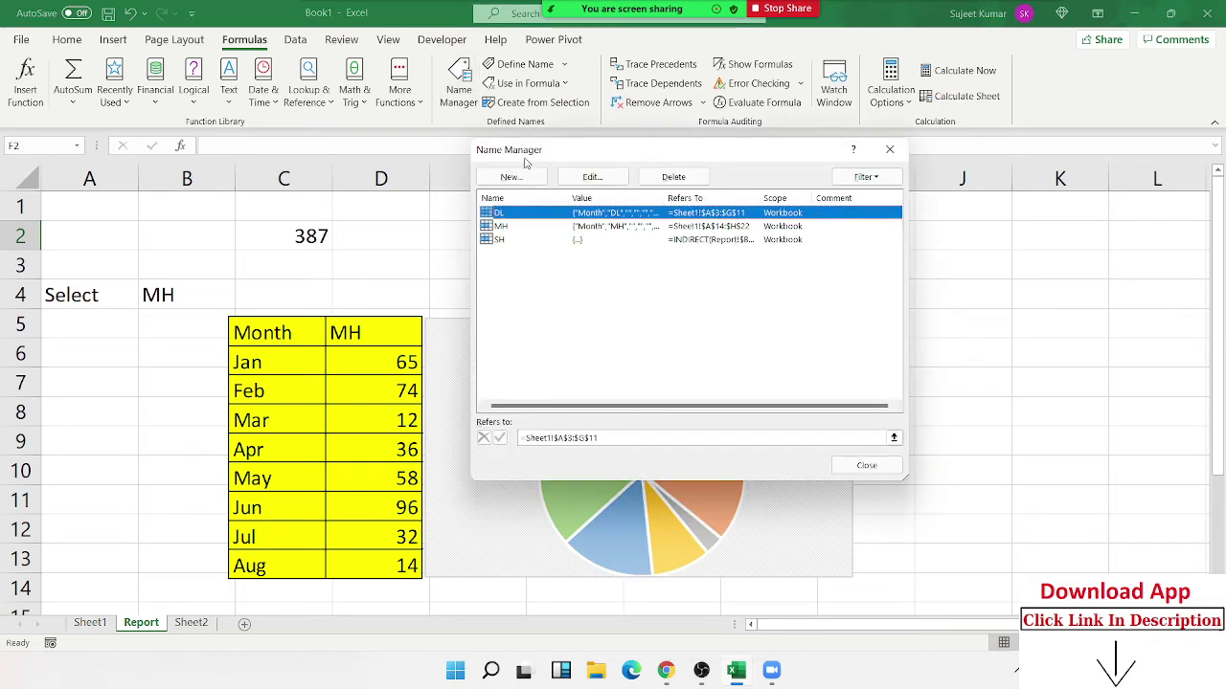
left_click_drag(527, 164, 690, 142)
left_click(685, 213)
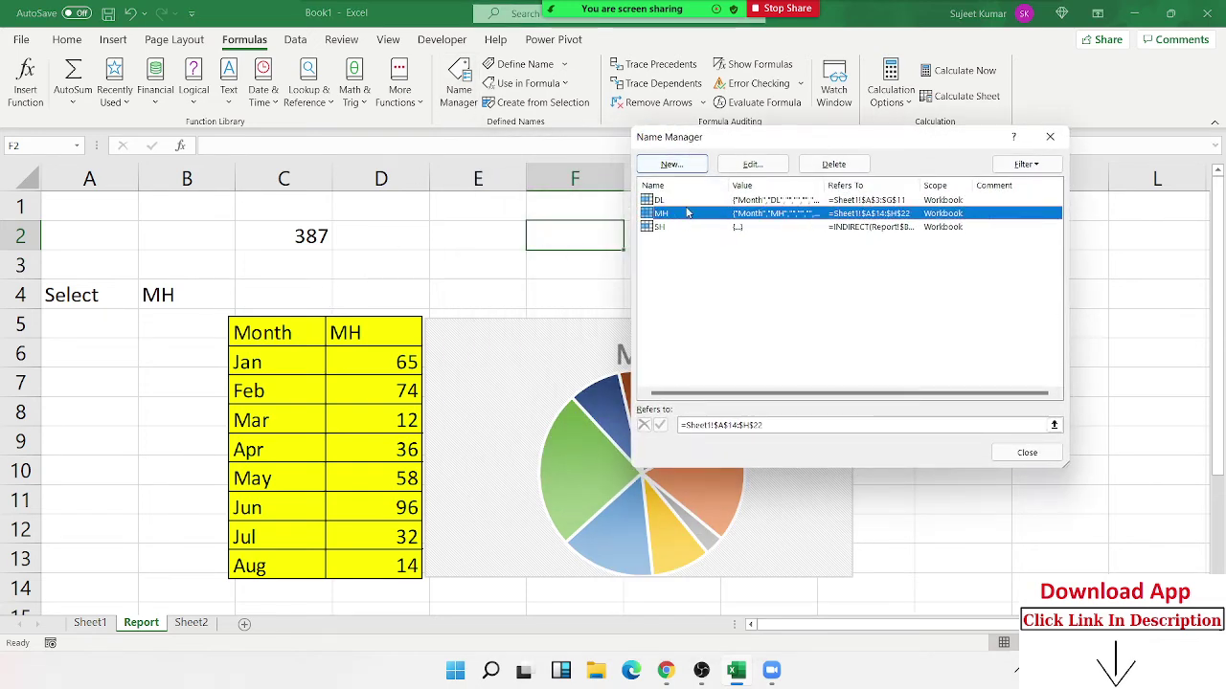
left_click(687, 201)
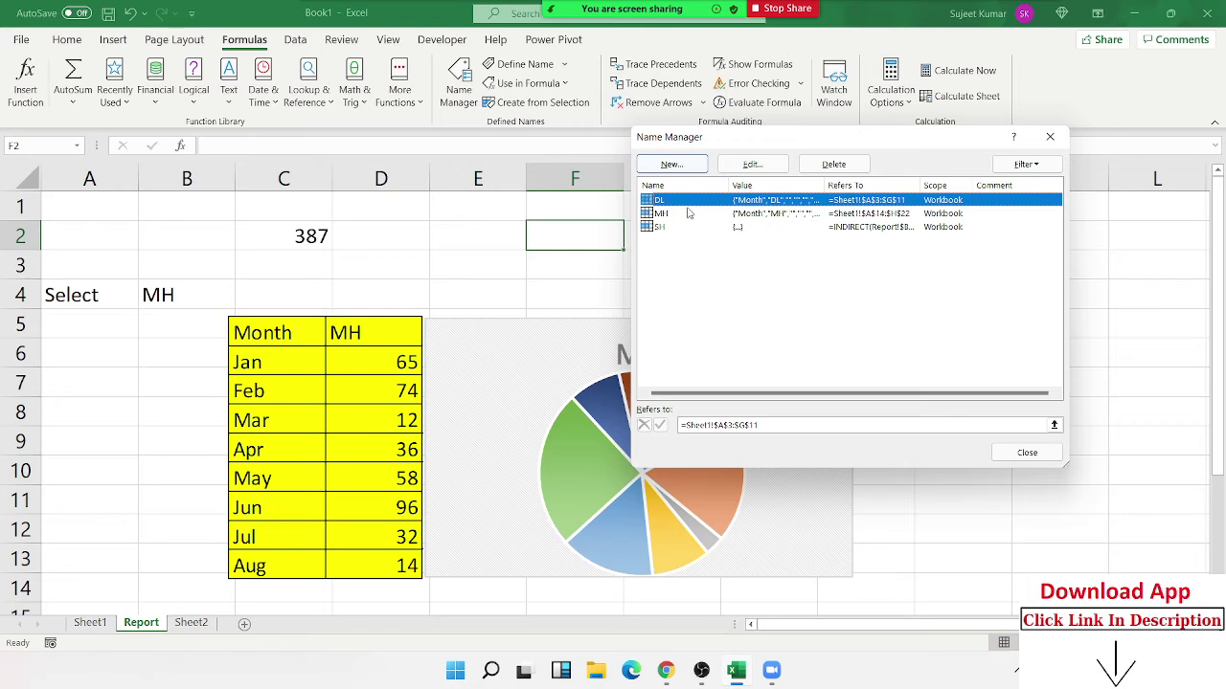
left_click(690, 214)
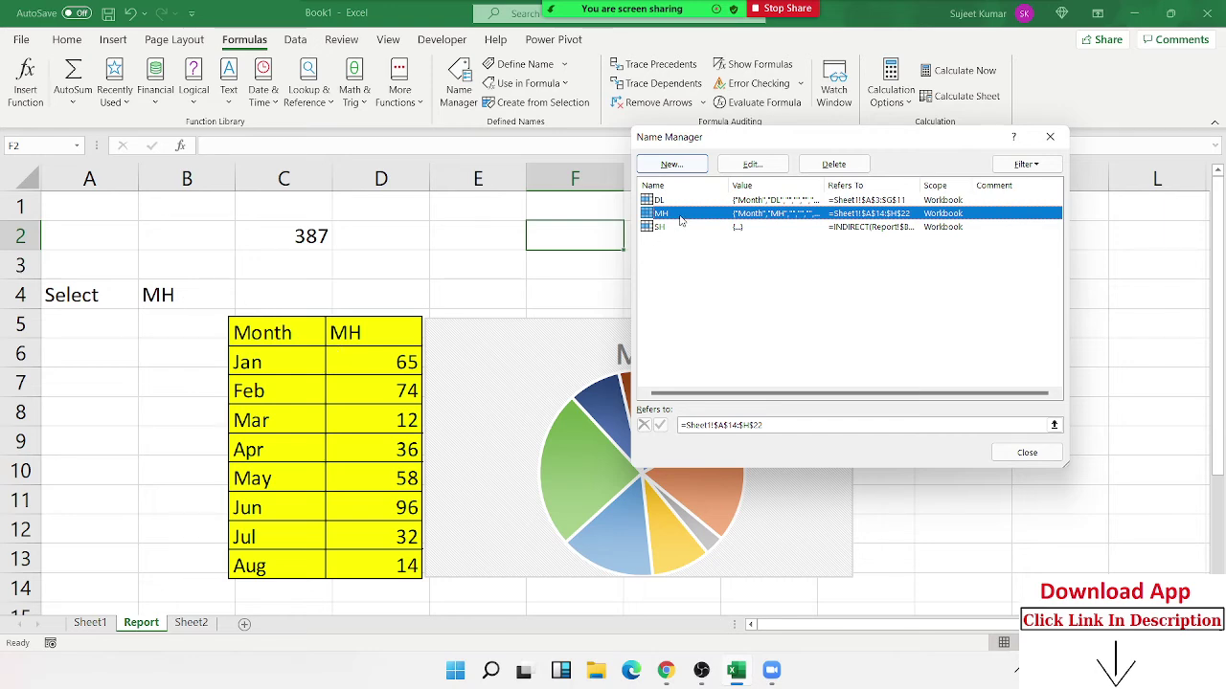
left_click(677, 227)
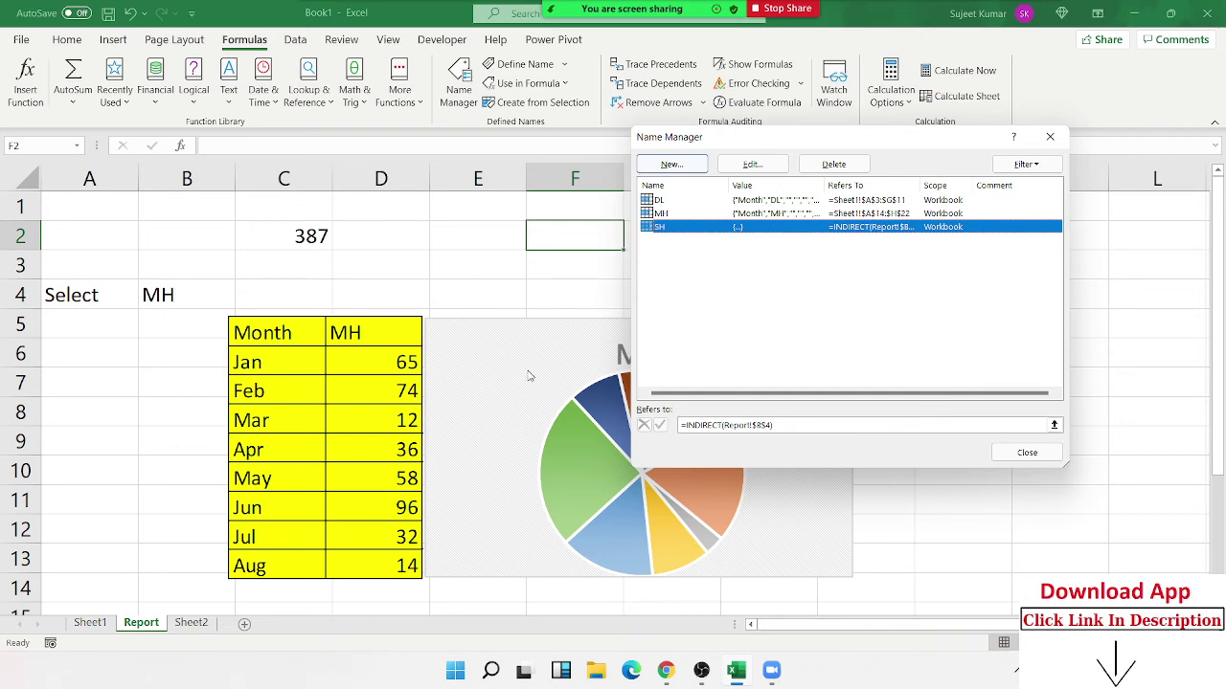
Step: Close the Name Manager, select B4, and open Data Validation with its Allow list expanded
key("Escape")
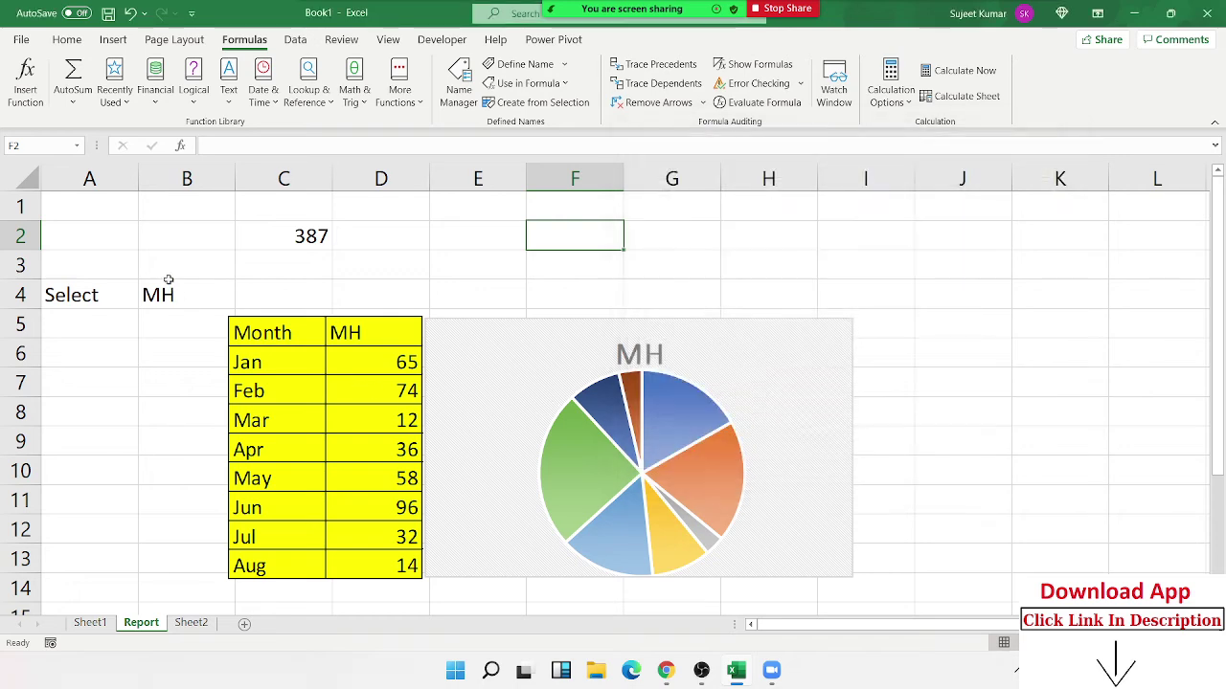
left_click(179, 297)
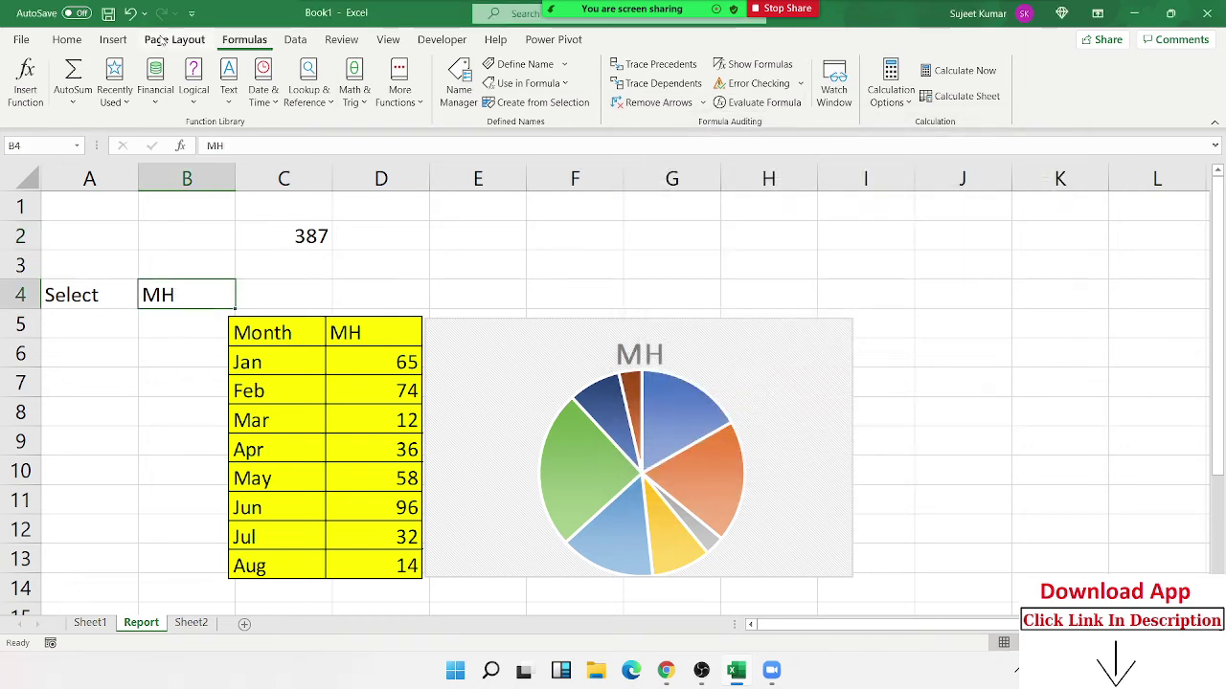
left_click(67, 39)
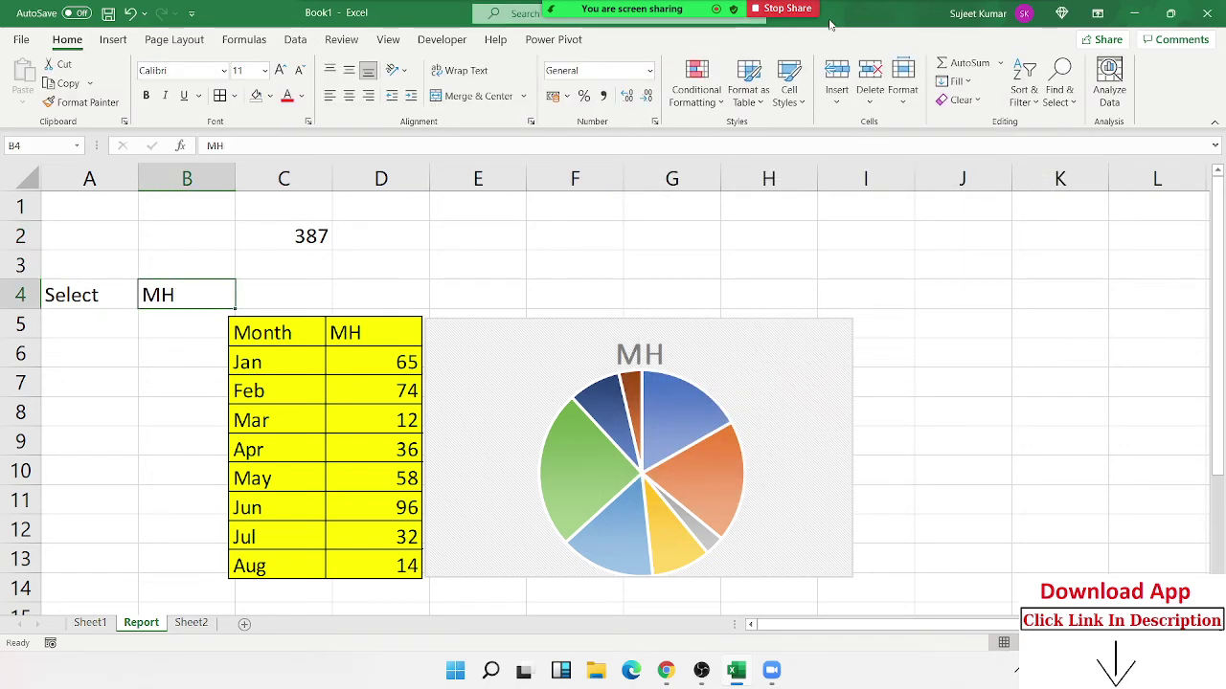
left_click(958, 82)
key("Escape")
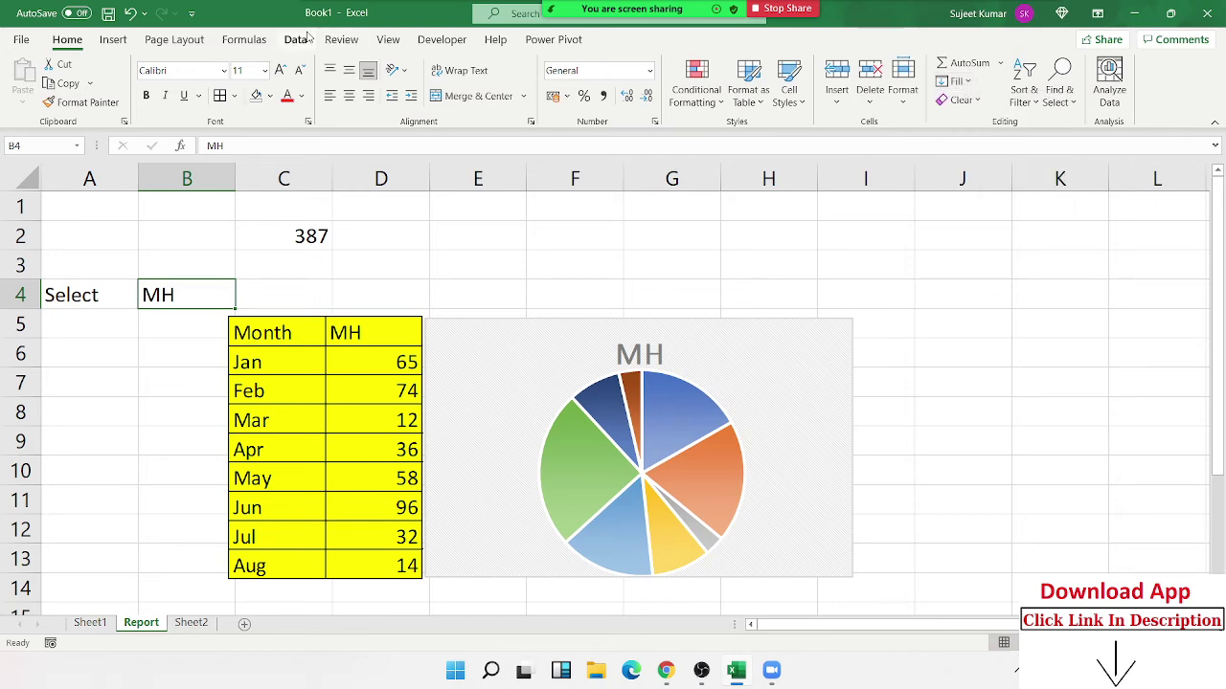
left_click(305, 39)
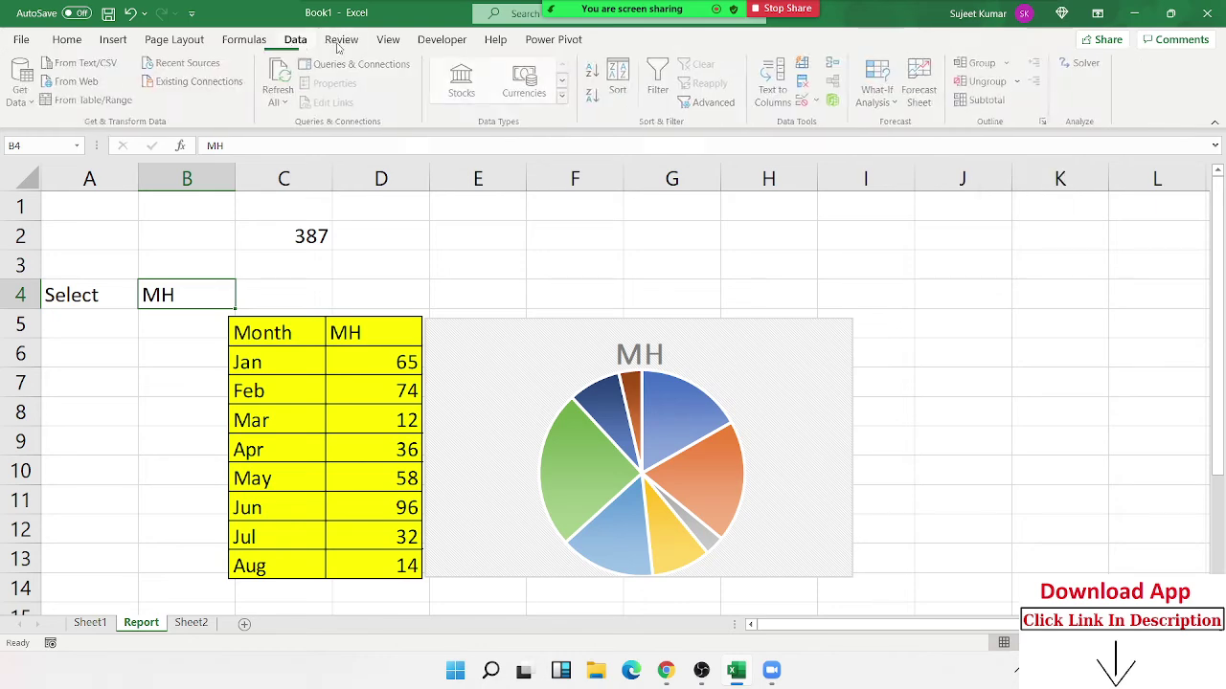
left_click(807, 104)
left_click(796, 259)
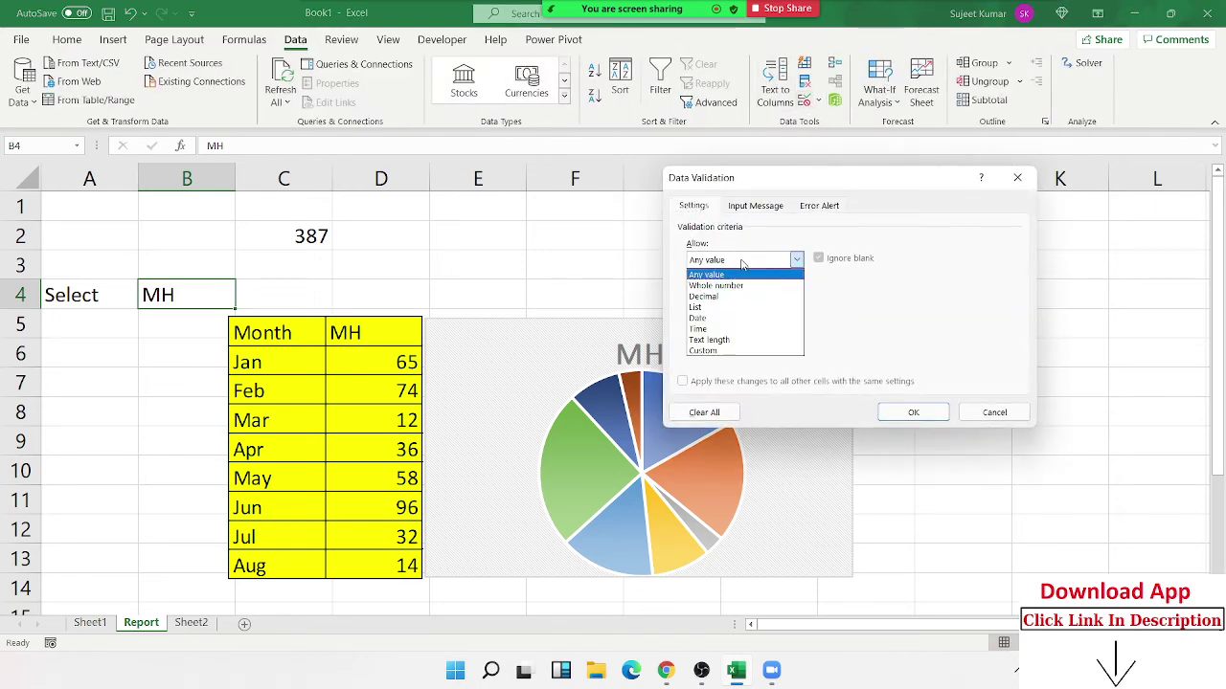
Step: Set B4's validation to Allow: List with source MH,DL and apply it
left_click(724, 308)
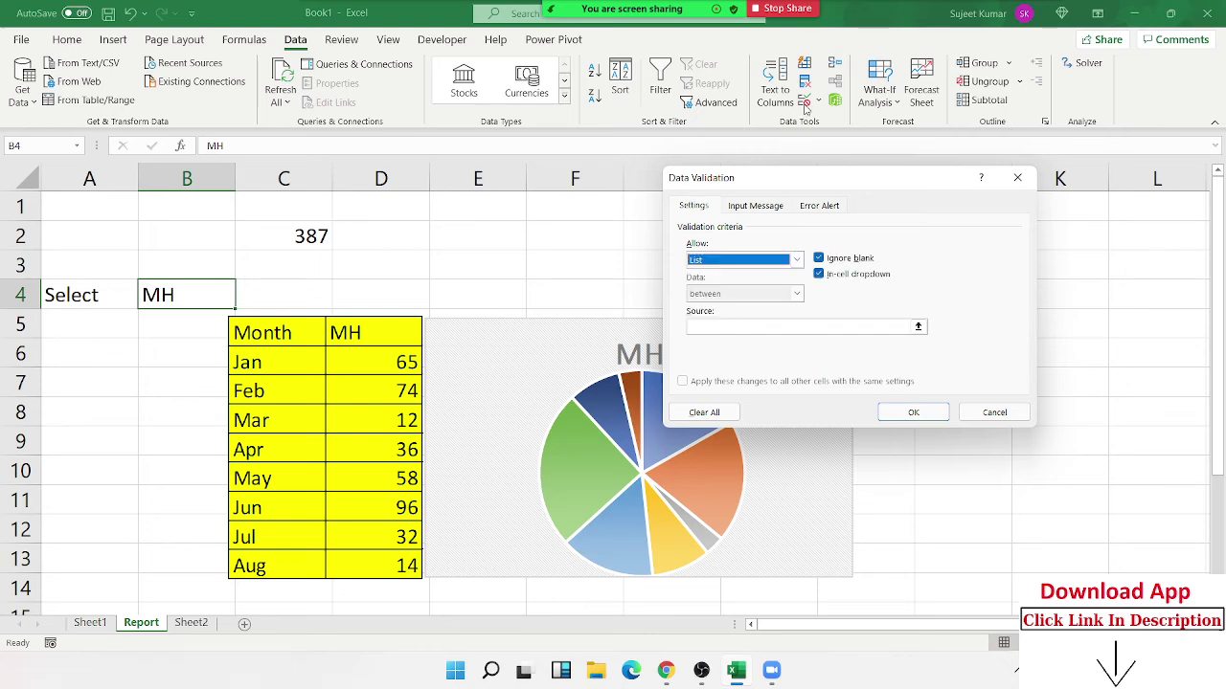
left_click(900, 327)
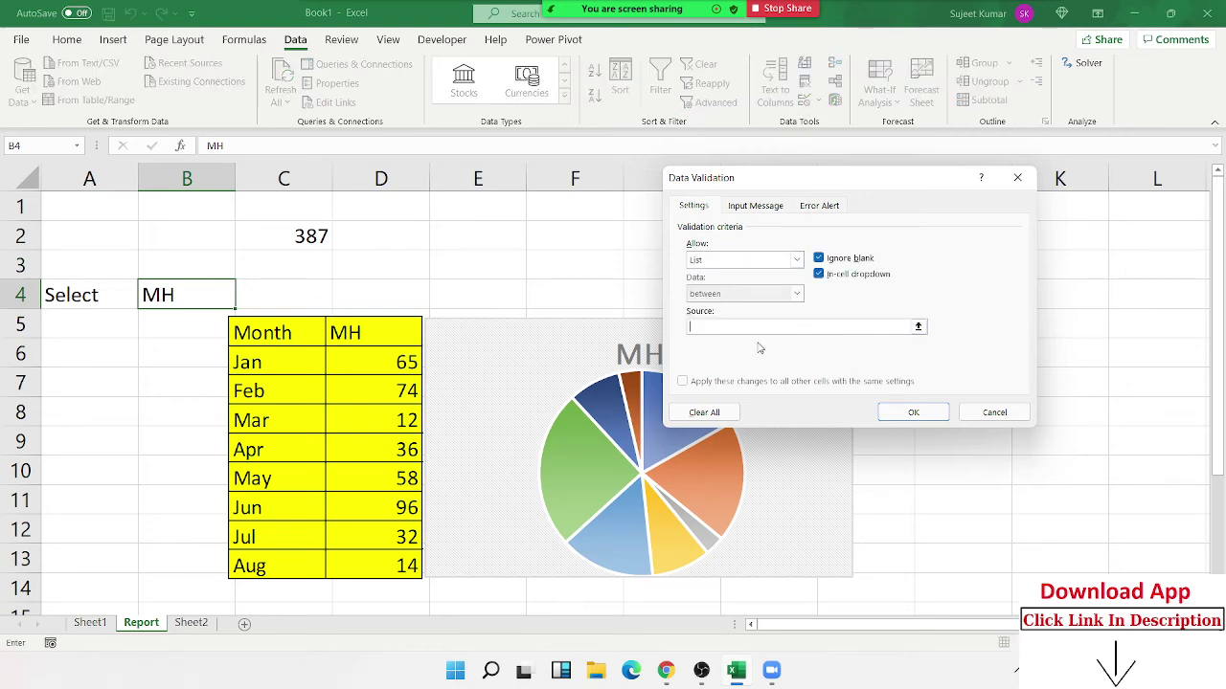
type("MH,")
type("DL")
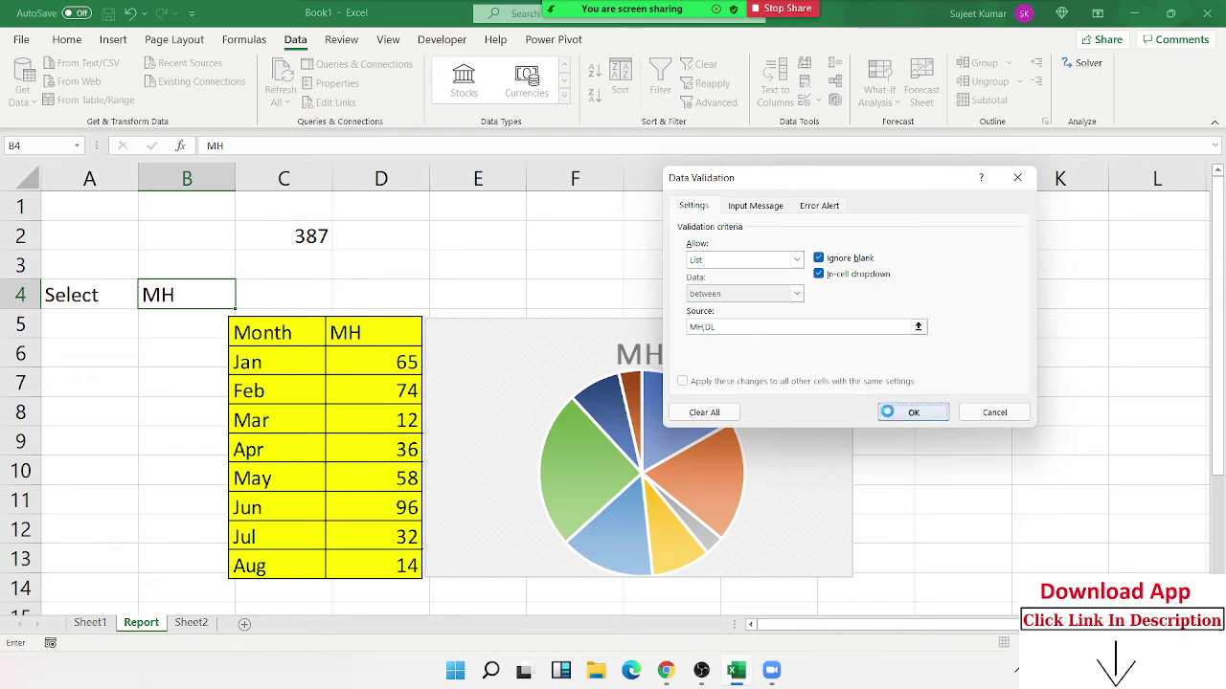
left_click(887, 412)
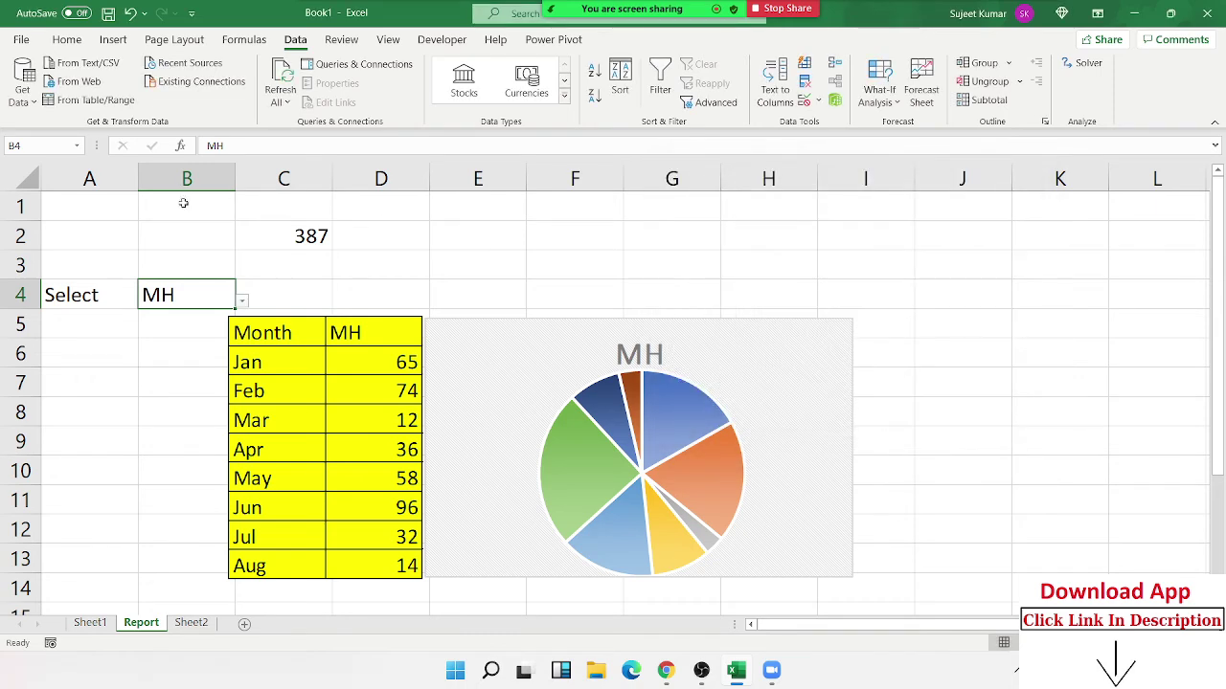
left_click(242, 301)
left_click(205, 337)
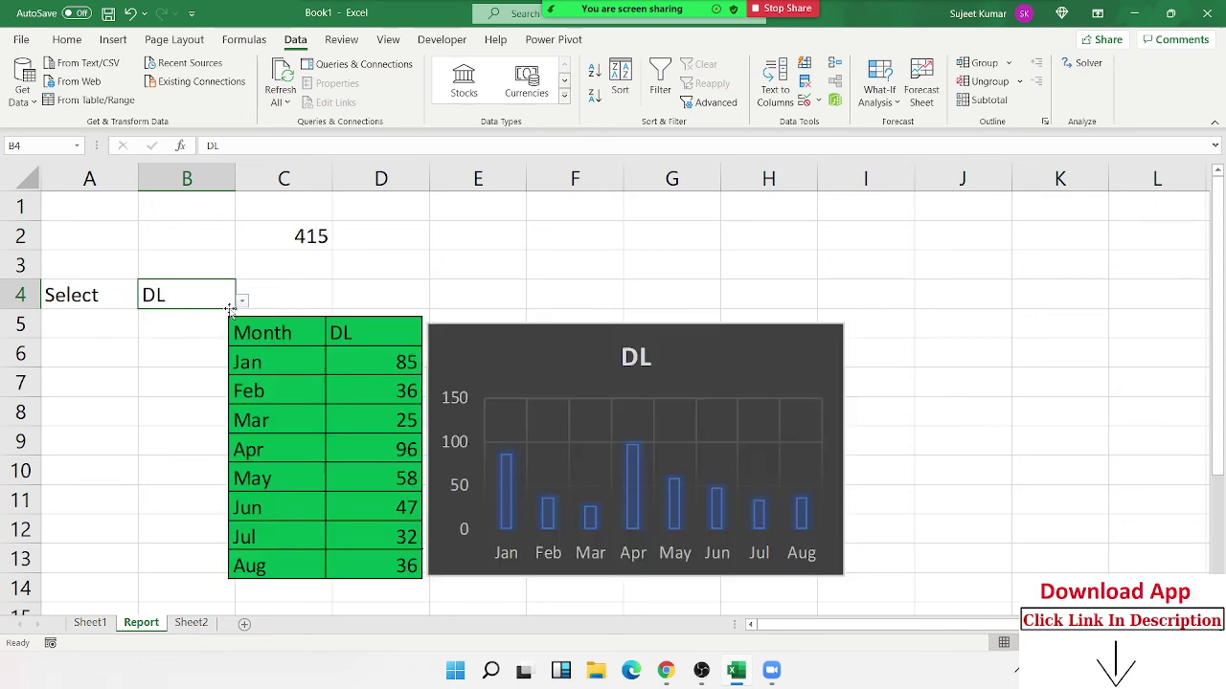
left_click(242, 300)
left_click(224, 320)
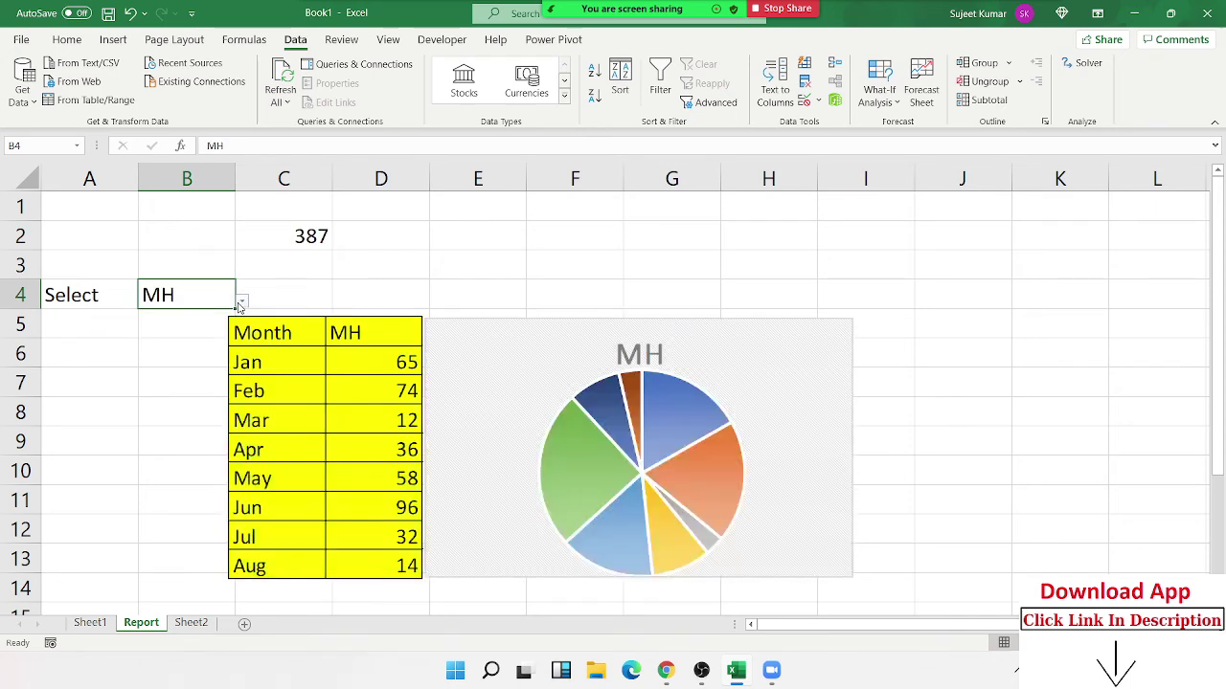
left_click(242, 301)
left_click(229, 339)
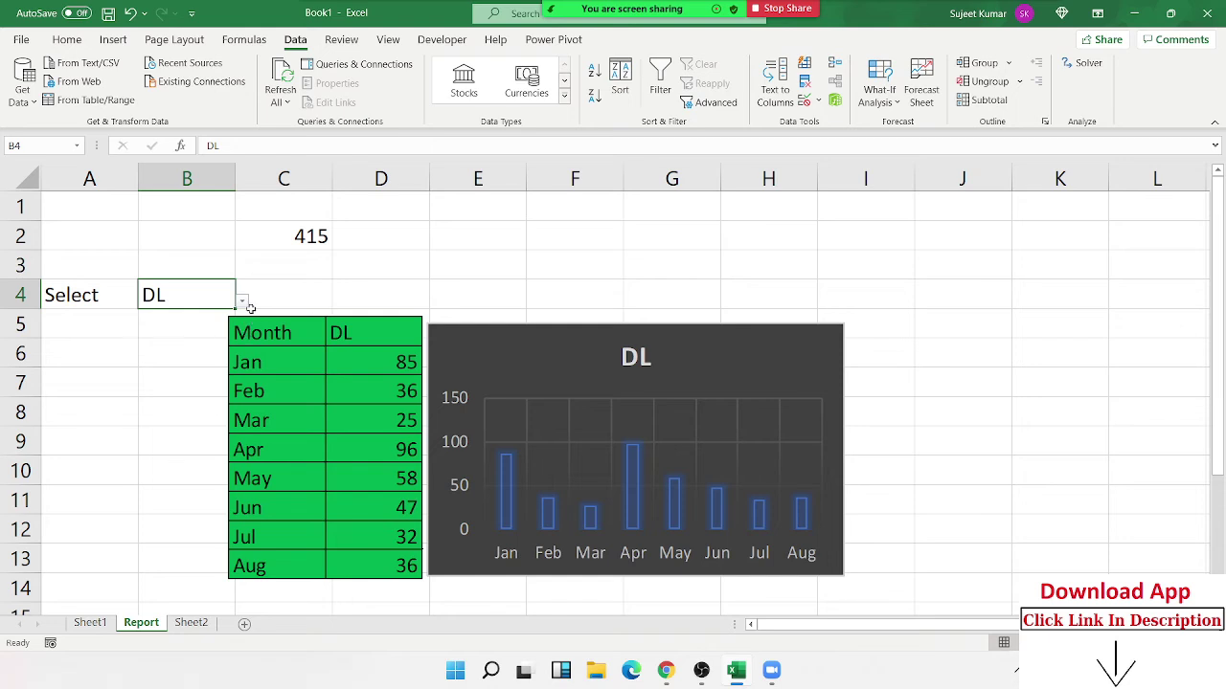
left_click(250, 305)
left_click(232, 297)
left_click(242, 301)
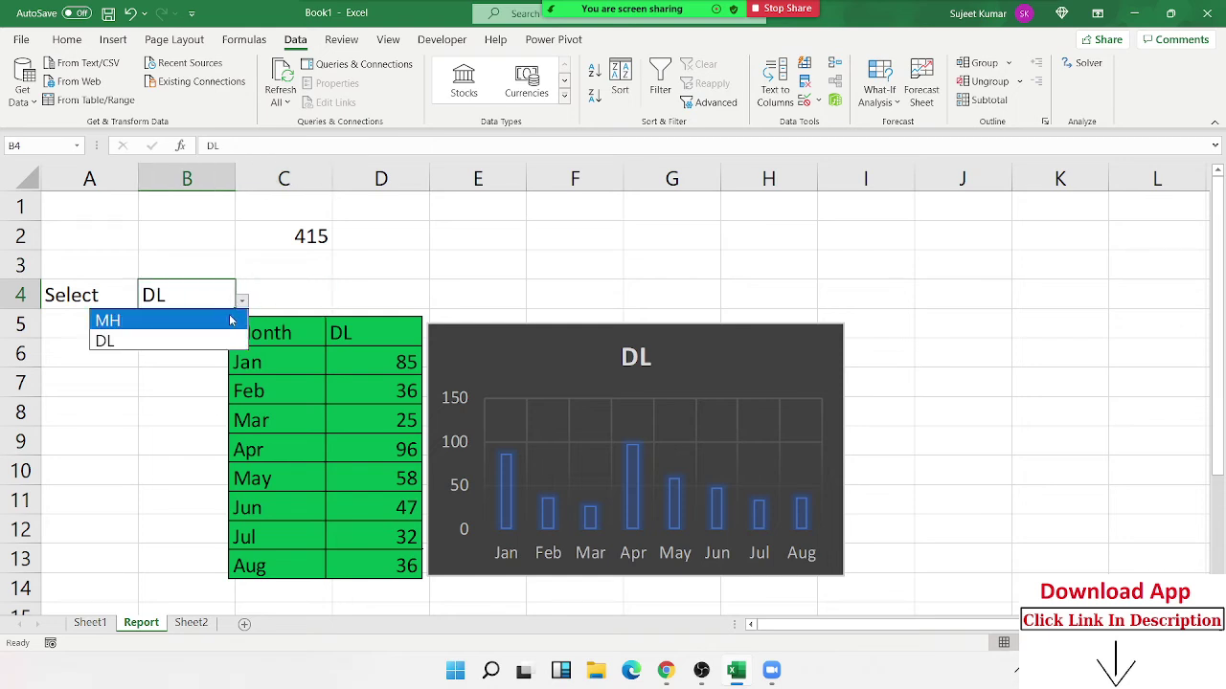
left_click(230, 320)
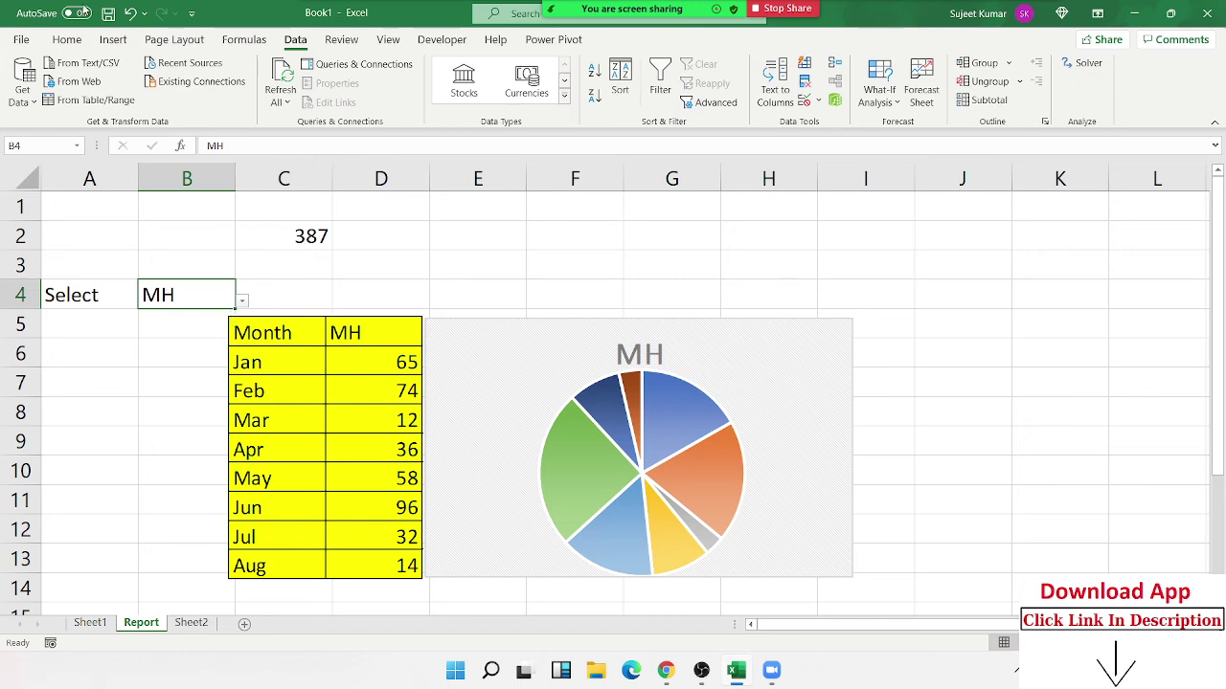
Step: On Sheet2, enter 25 in A1 and 30 in A2, then zoom in
left_click(192, 621)
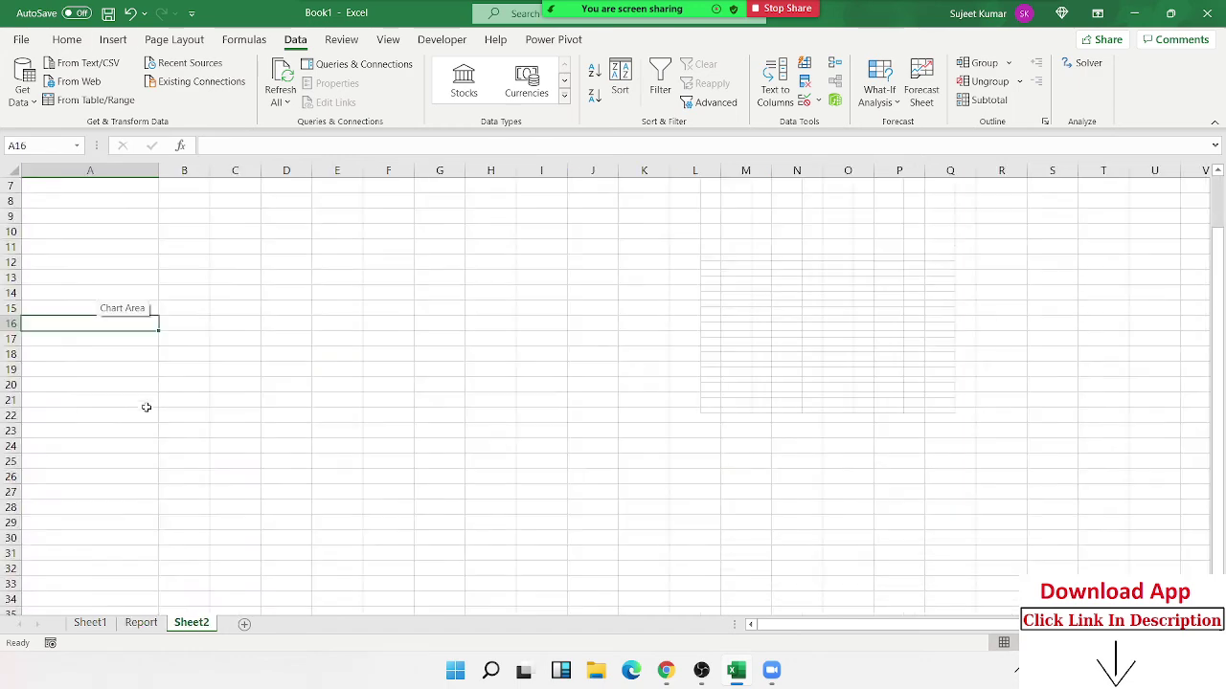
left_click(105, 242)
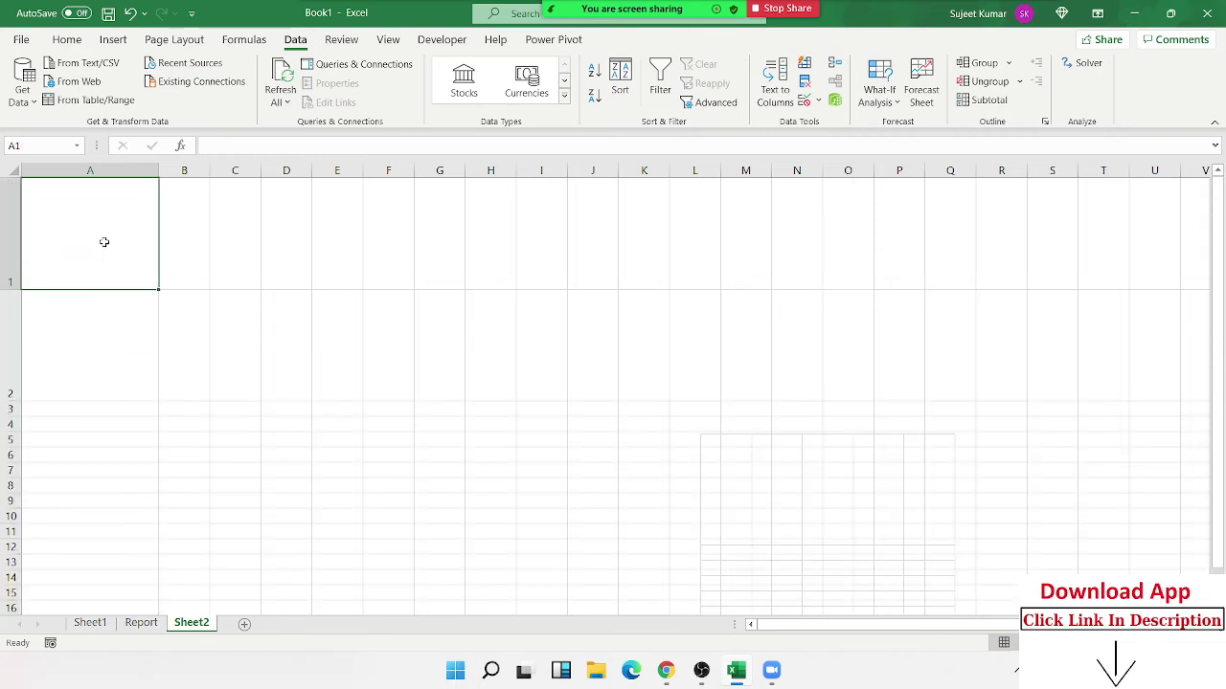
type("25")
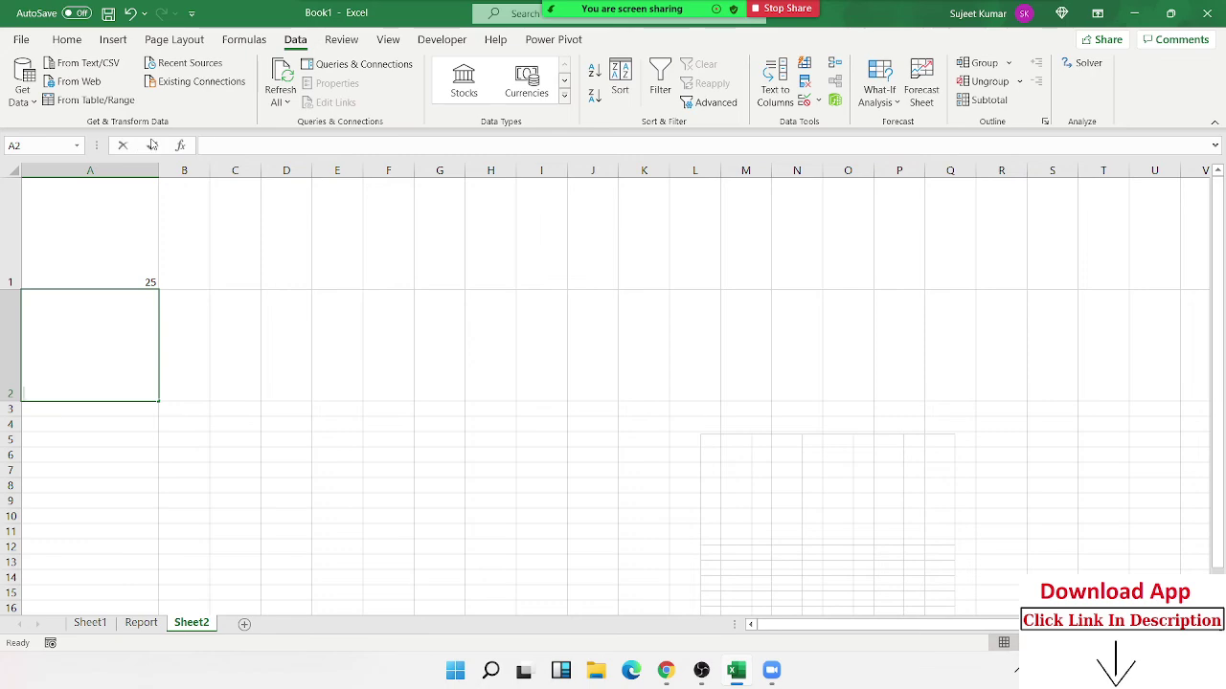
type("30")
left_click(450, 441)
scroll(536, 454, "up", 1)
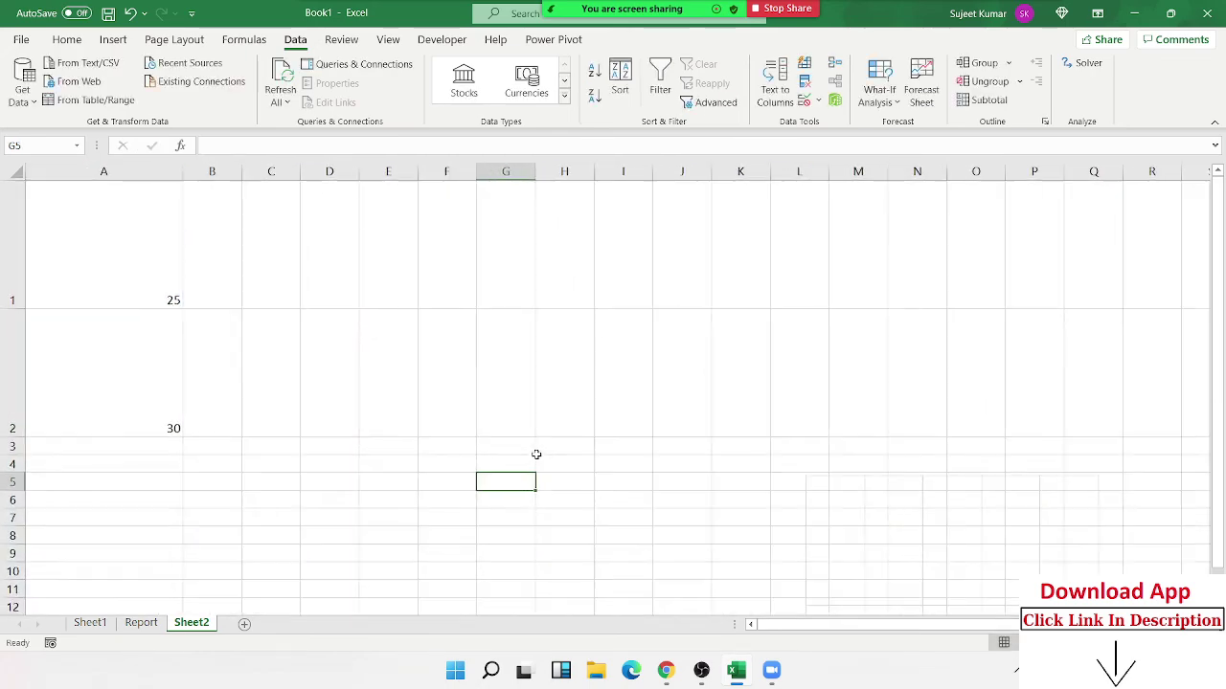
scroll(536, 454, "up", 2)
scroll(536, 454, "up", 1)
scroll(627, 341, "up", 1)
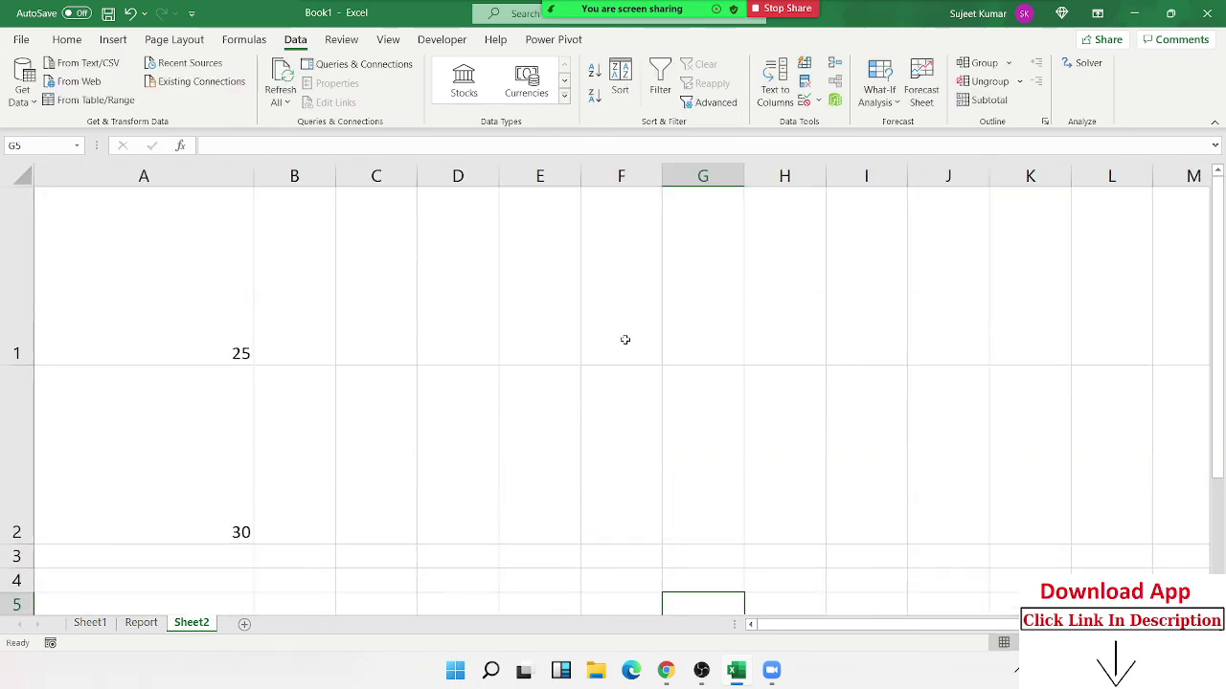
Step: Enter the formula =A1 in F1
left_click(625, 338)
type("=")
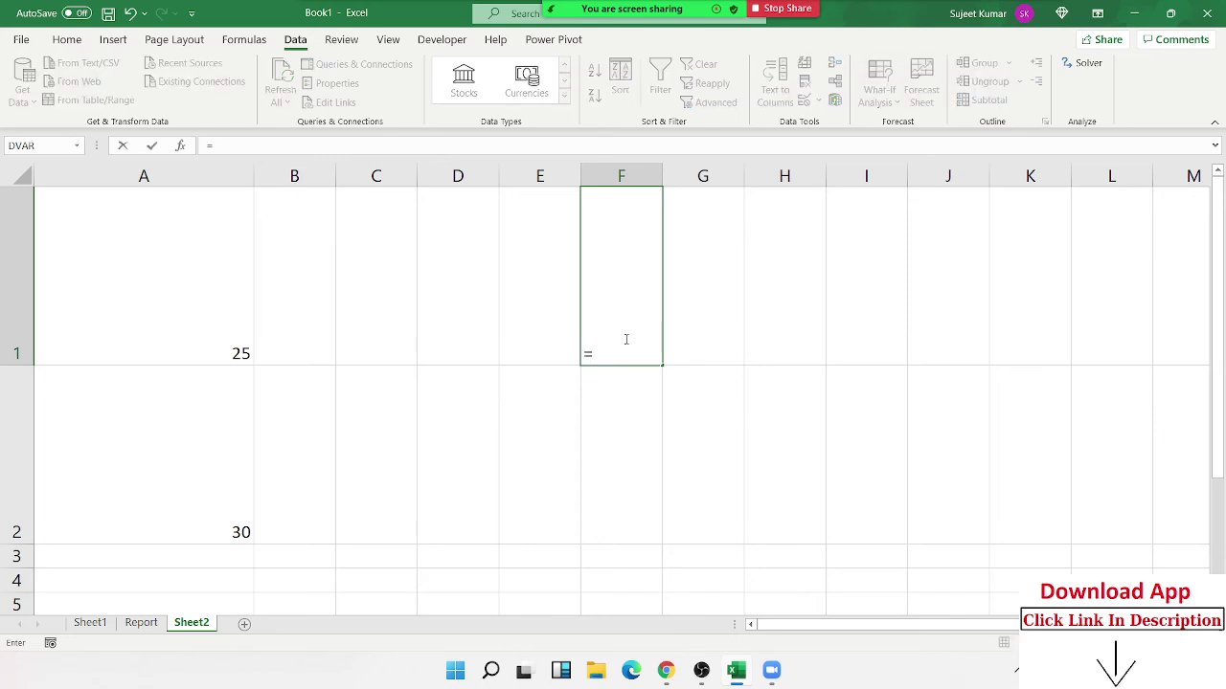
type("a1")
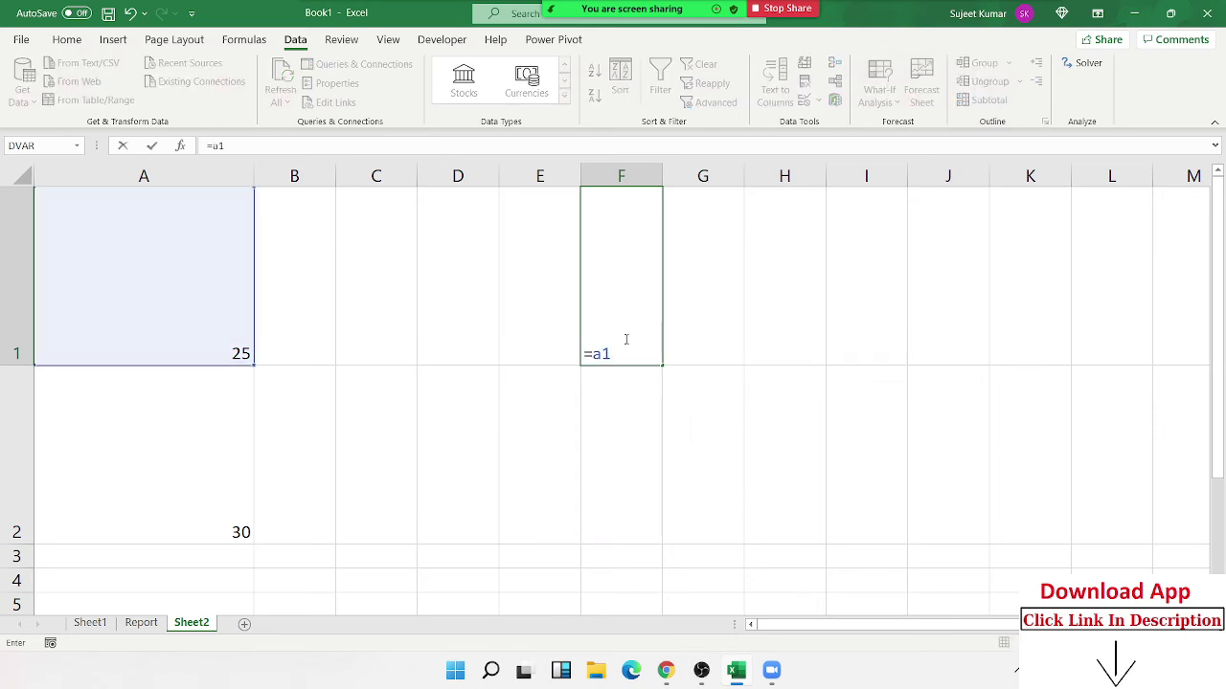
key("Return")
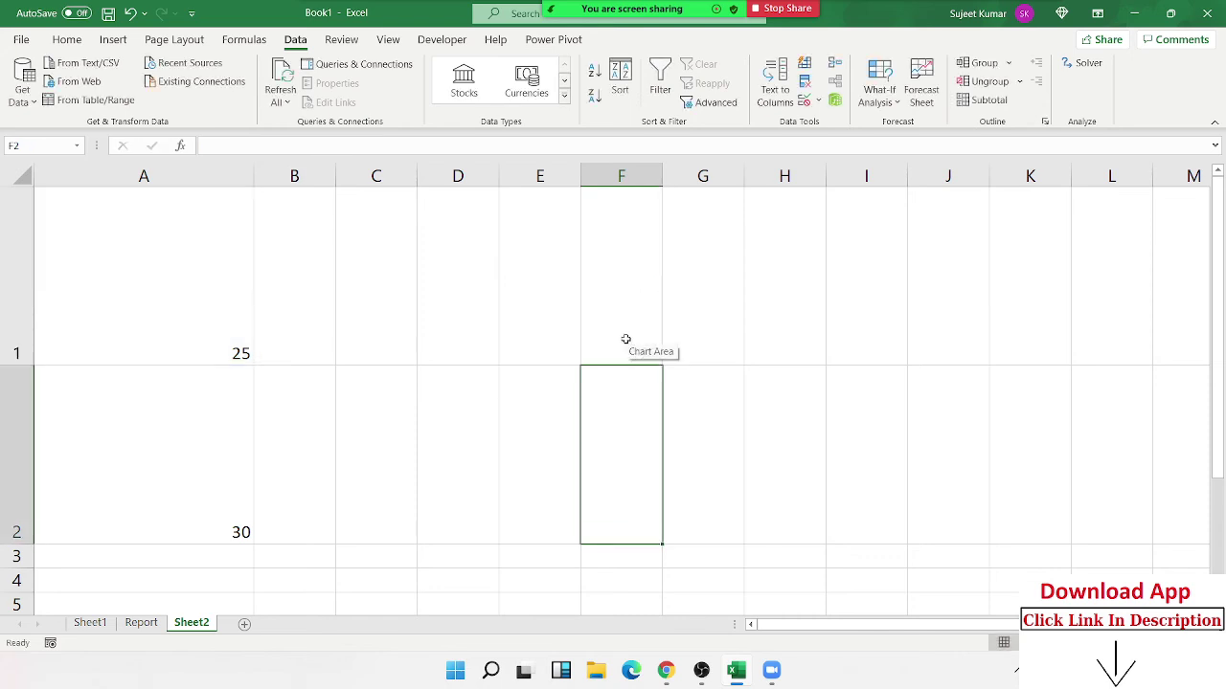
key("Up")
Step: Type the text A1 into D1 and change F1 to =D1, which shows A1
left_click(484, 279)
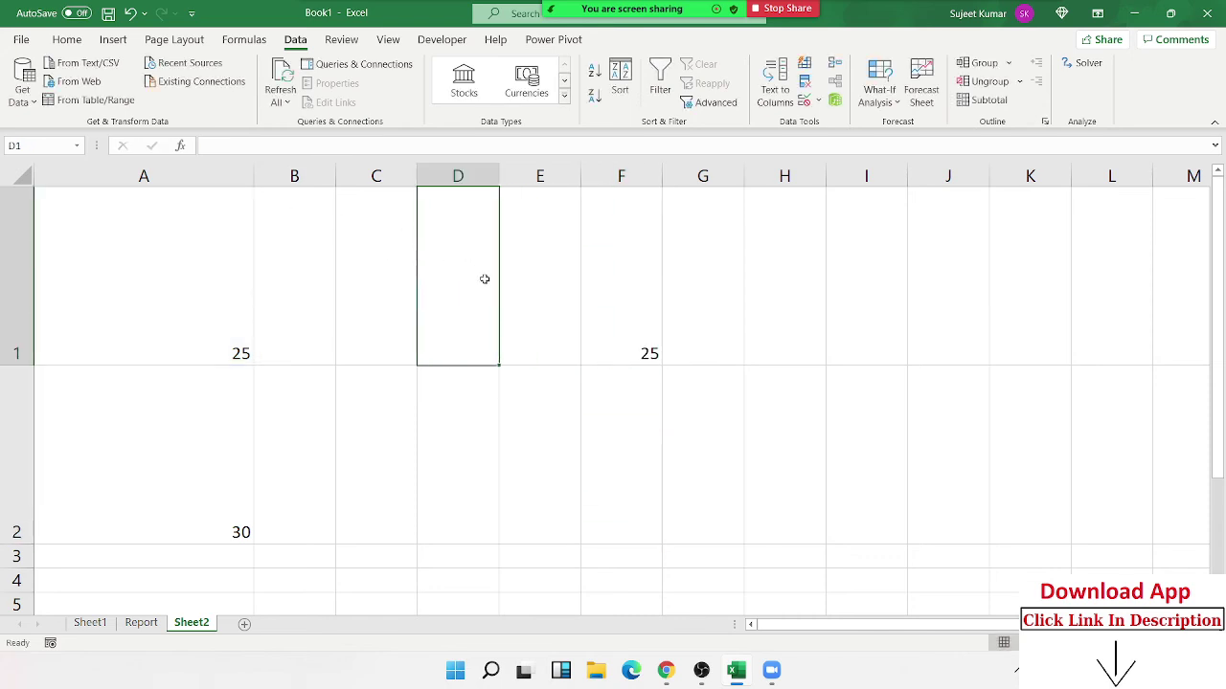
type("A1")
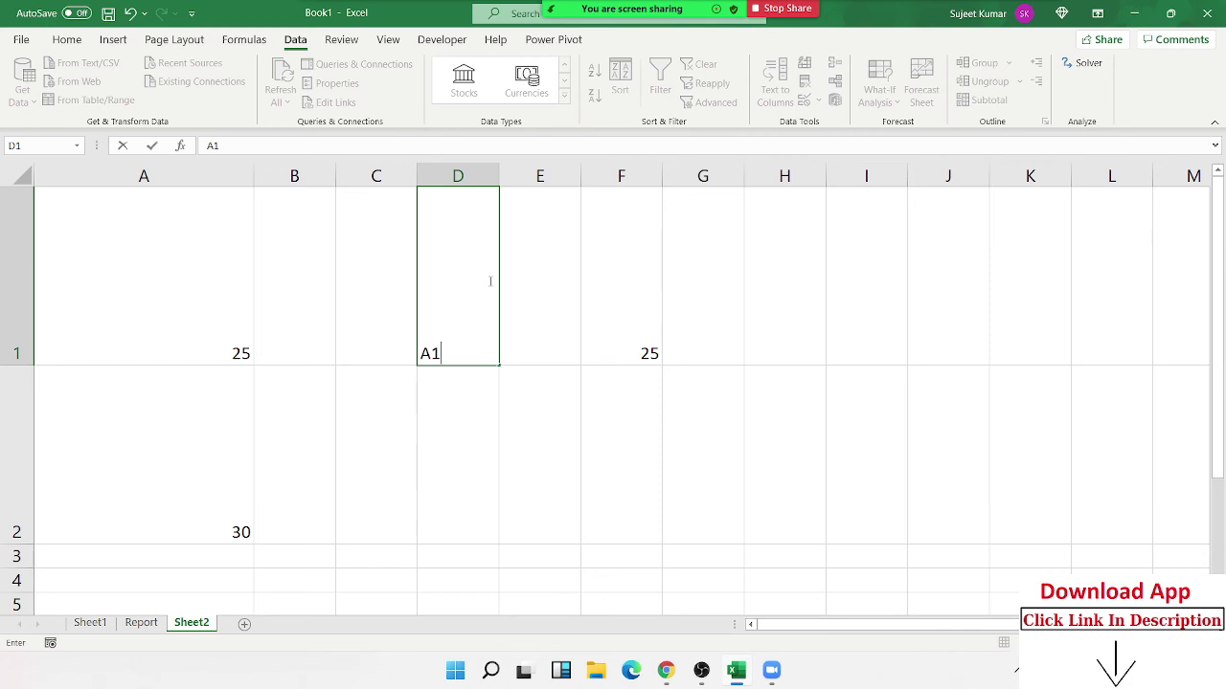
left_click(598, 334)
type("=")
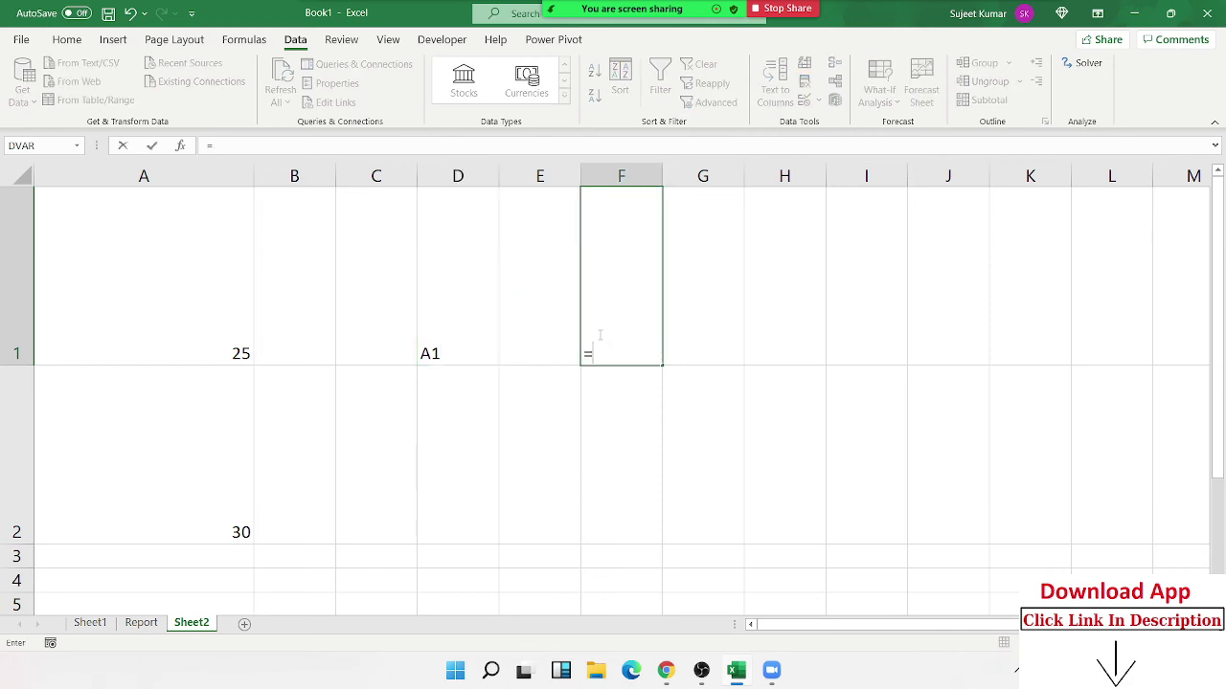
left_click(486, 292)
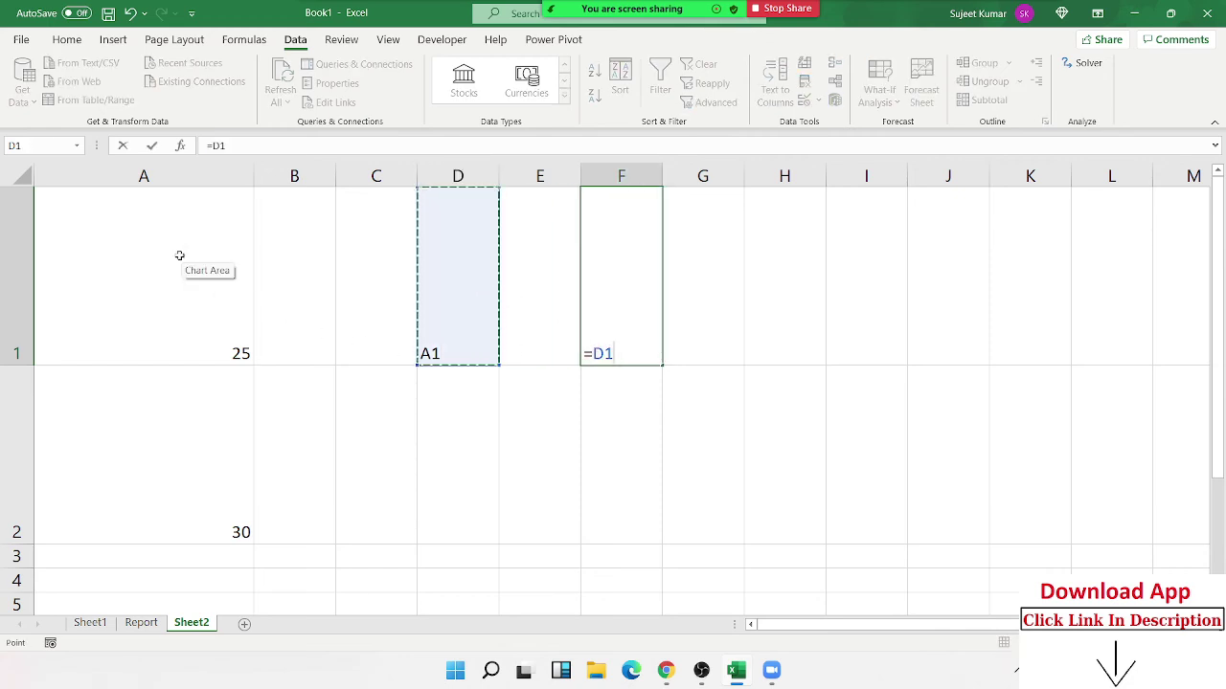
key("Return")
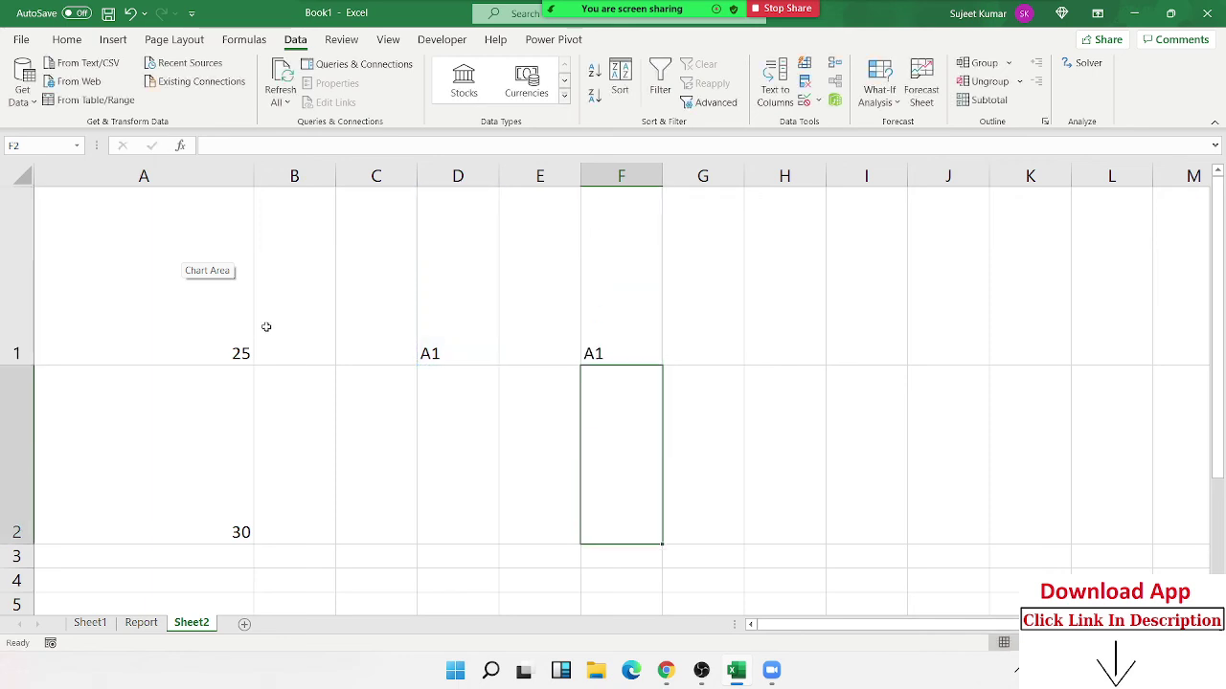
key("Up")
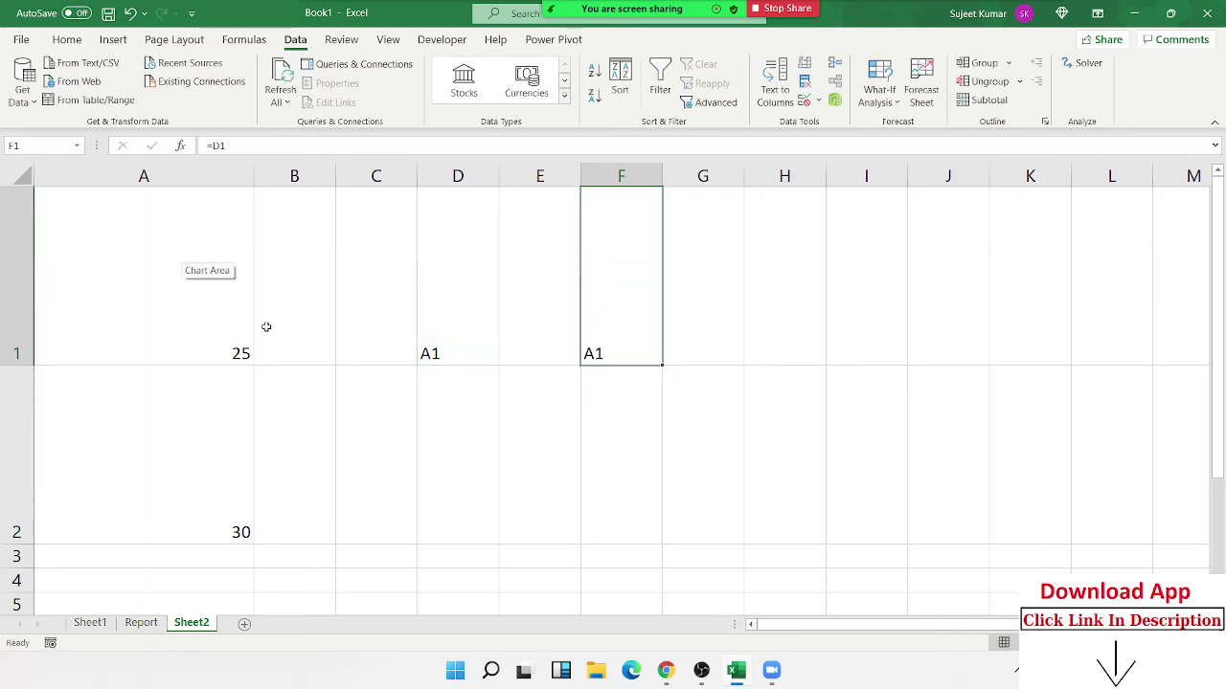
Step: Enter =INDIRECT(D1) in F1 so it returns 25
type("=")
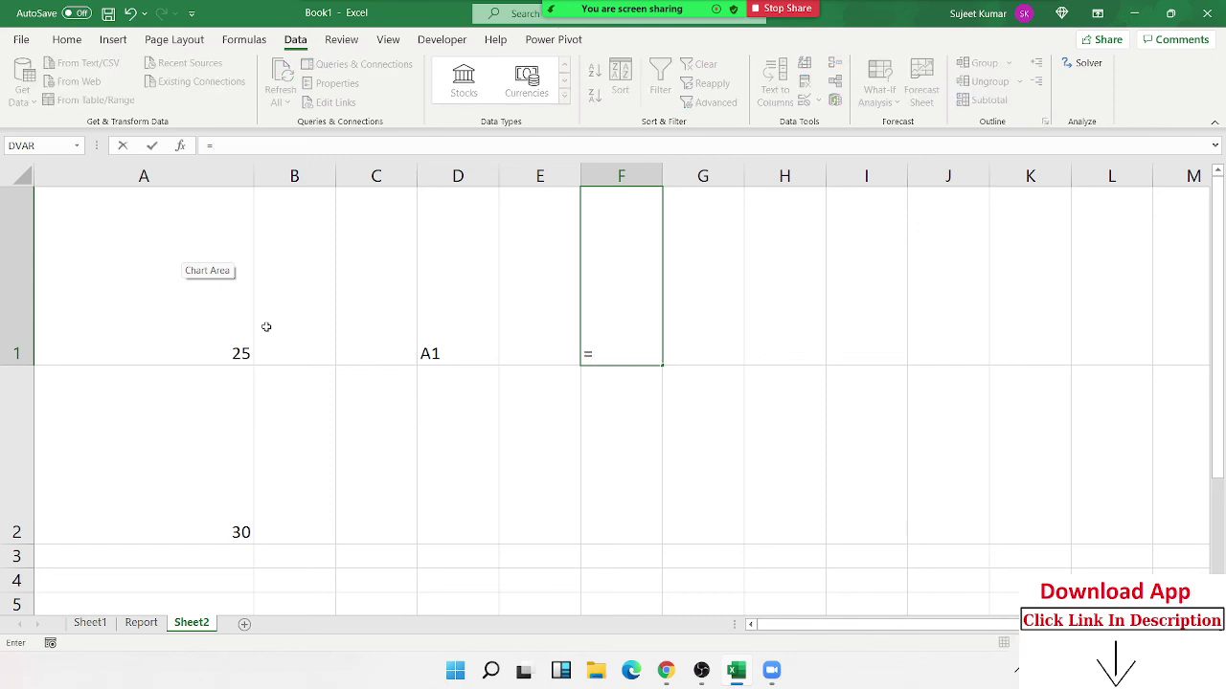
type("ind")
key("Down")
key("Tab")
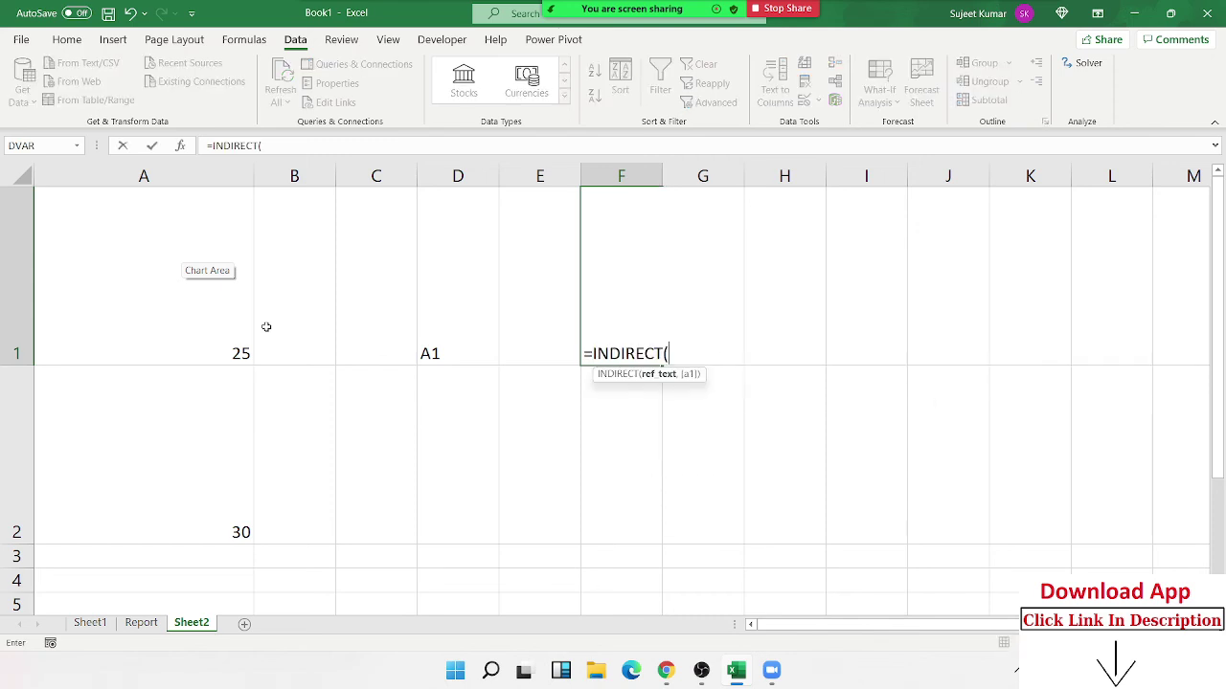
left_click(411, 348)
left_click(428, 345)
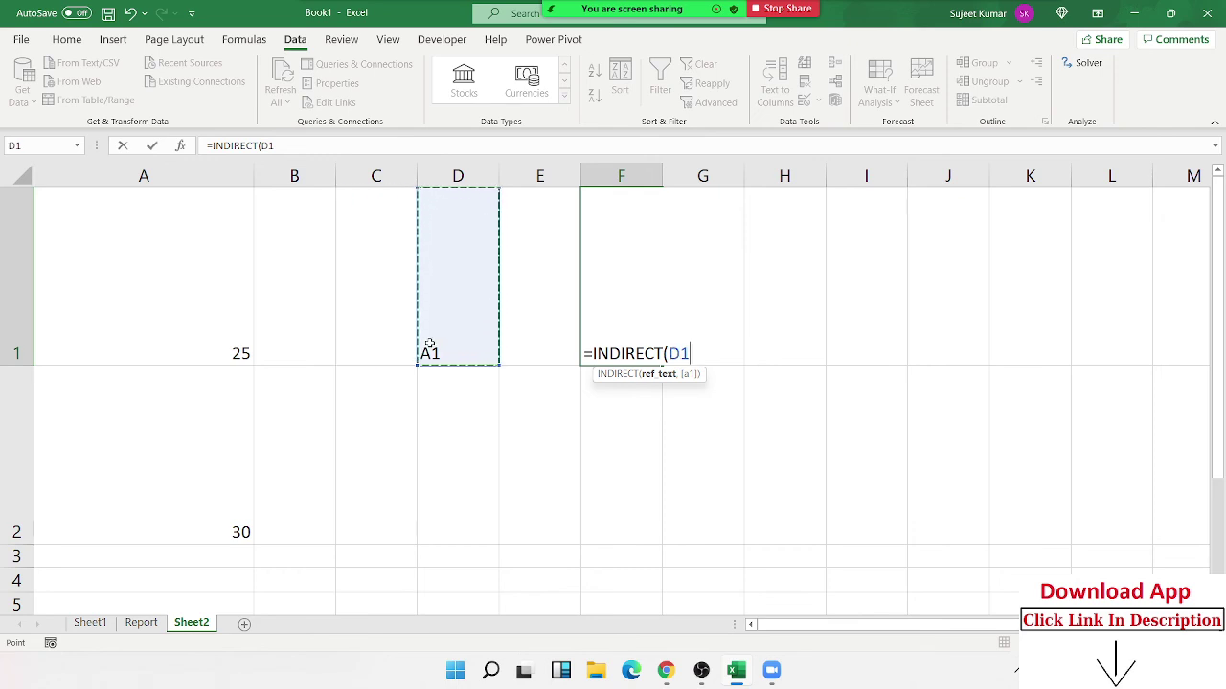
key("Return")
key("Up")
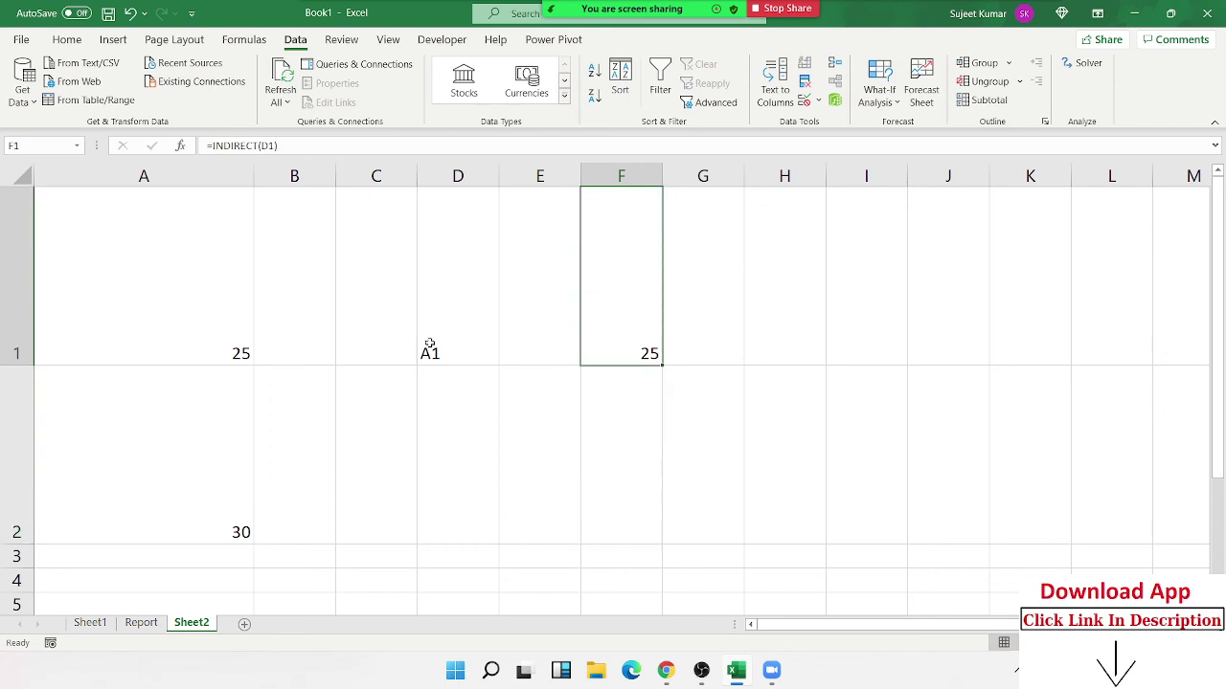
Step: Clear D1 so F1 shows #REF!
key("Down")
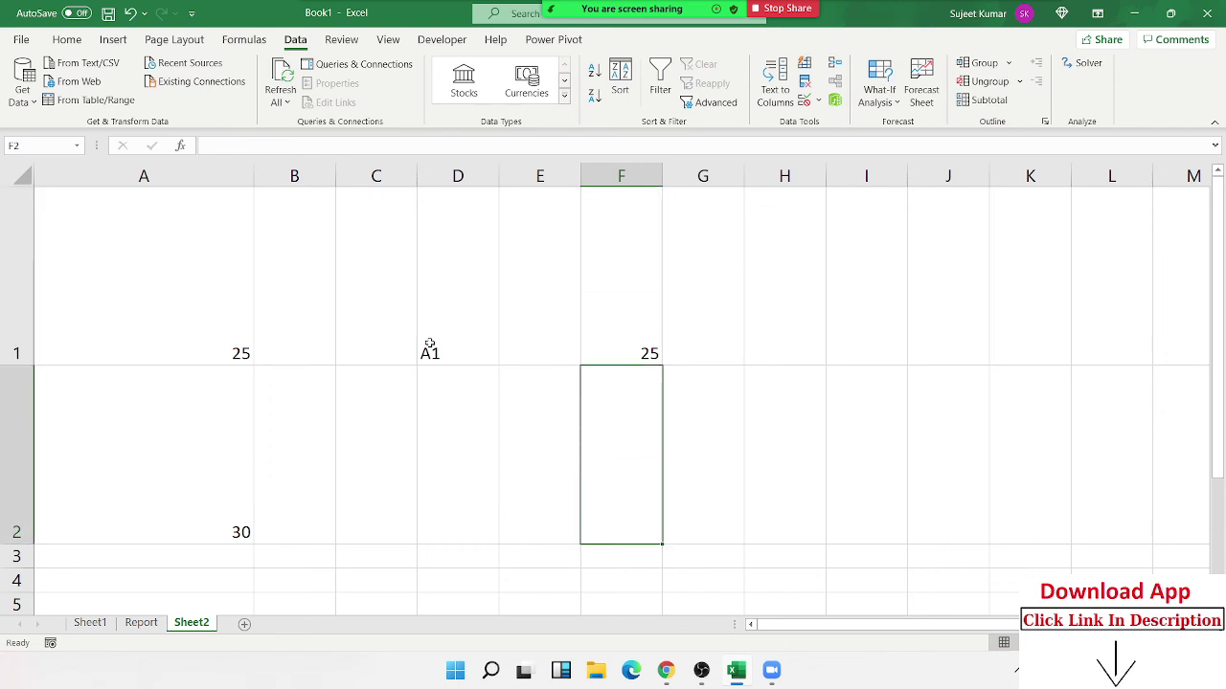
key("Up")
key("Left")
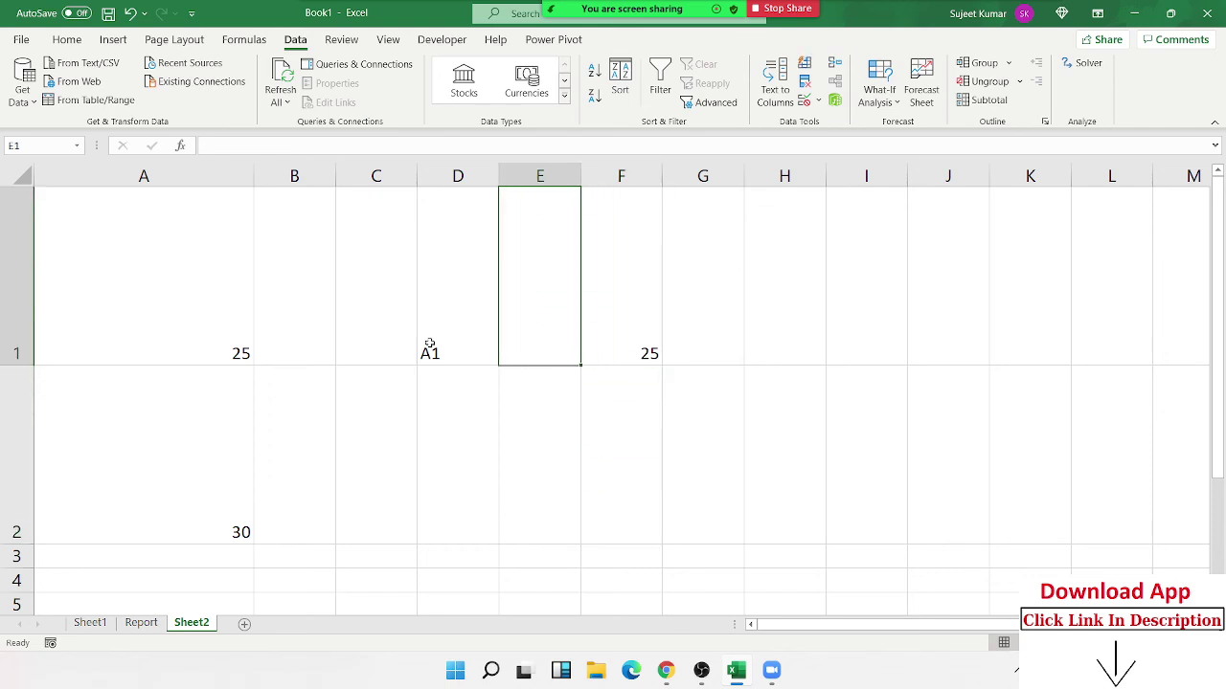
key("Left")
key("Delete")
Step: Enter A in B1 and 1 in C1
key("Left")
key("Left")
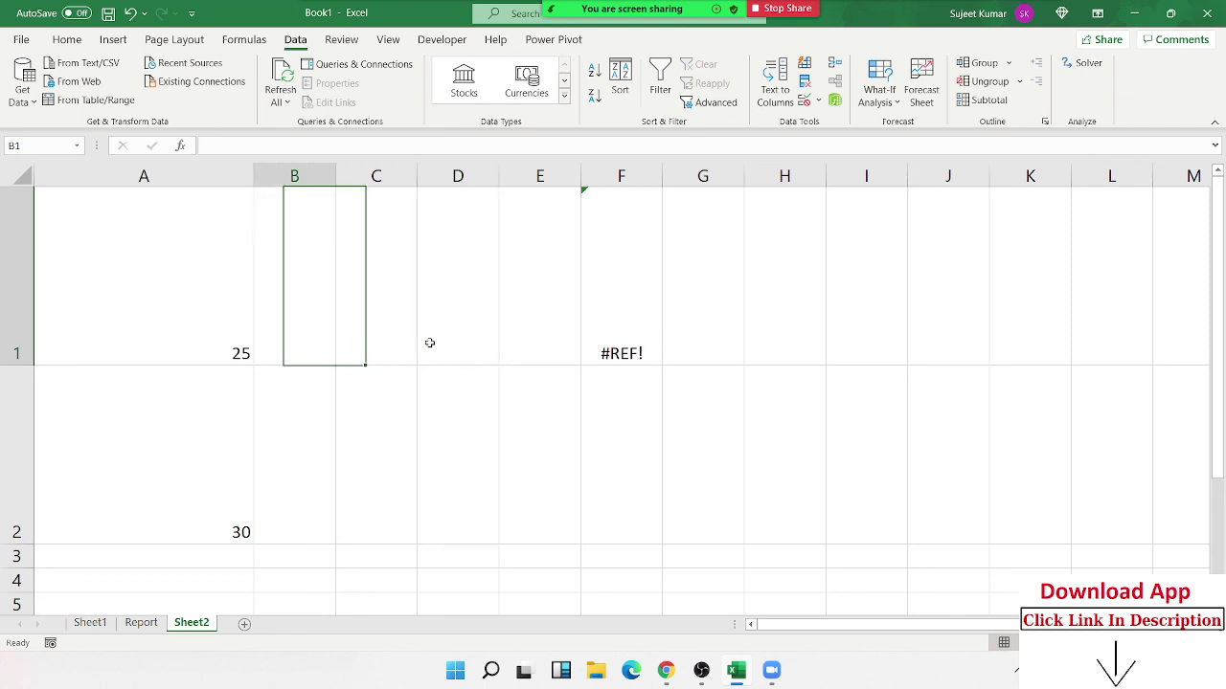
type("A")
key("Tab")
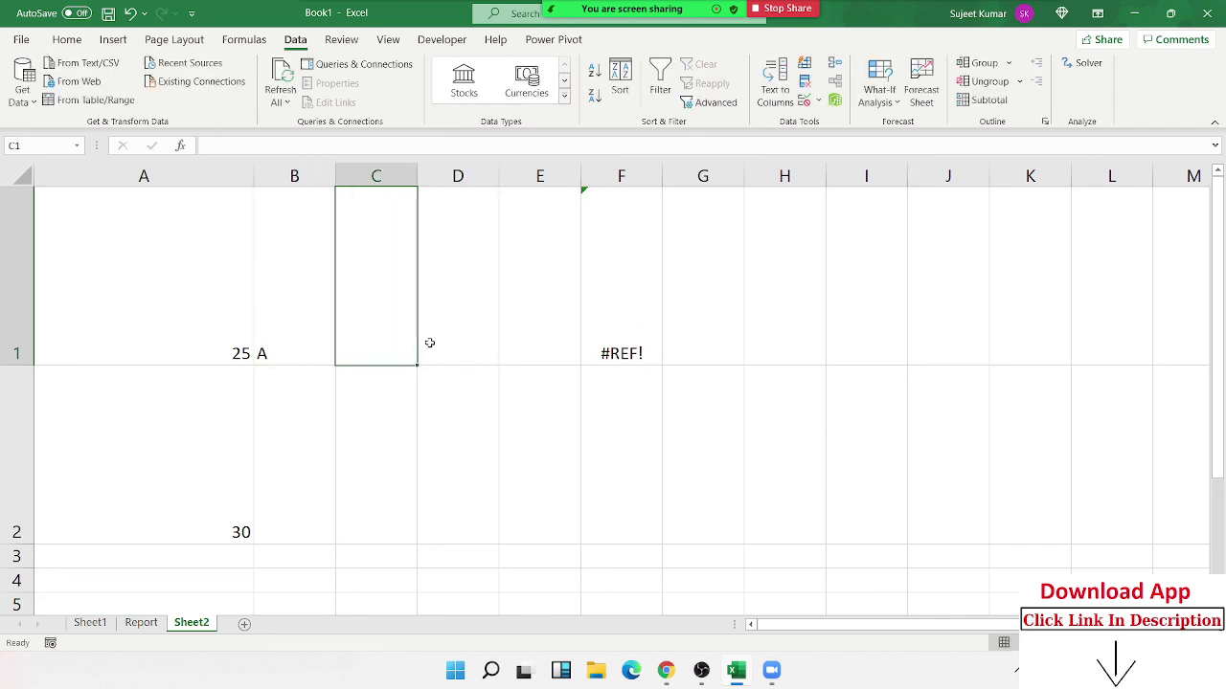
type("1")
left_click(452, 376)
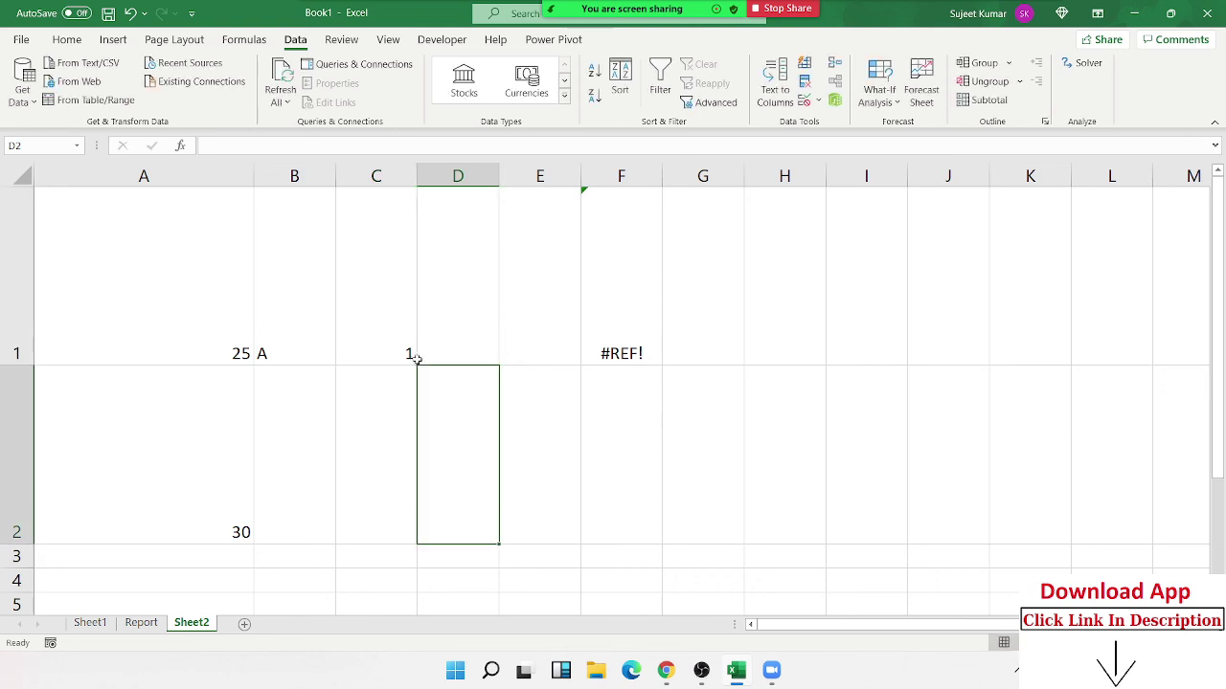
Step: Put the formula =B1&C1 in D1 so it reads A1
left_click(334, 342)
left_click(376, 335)
left_click(446, 326)
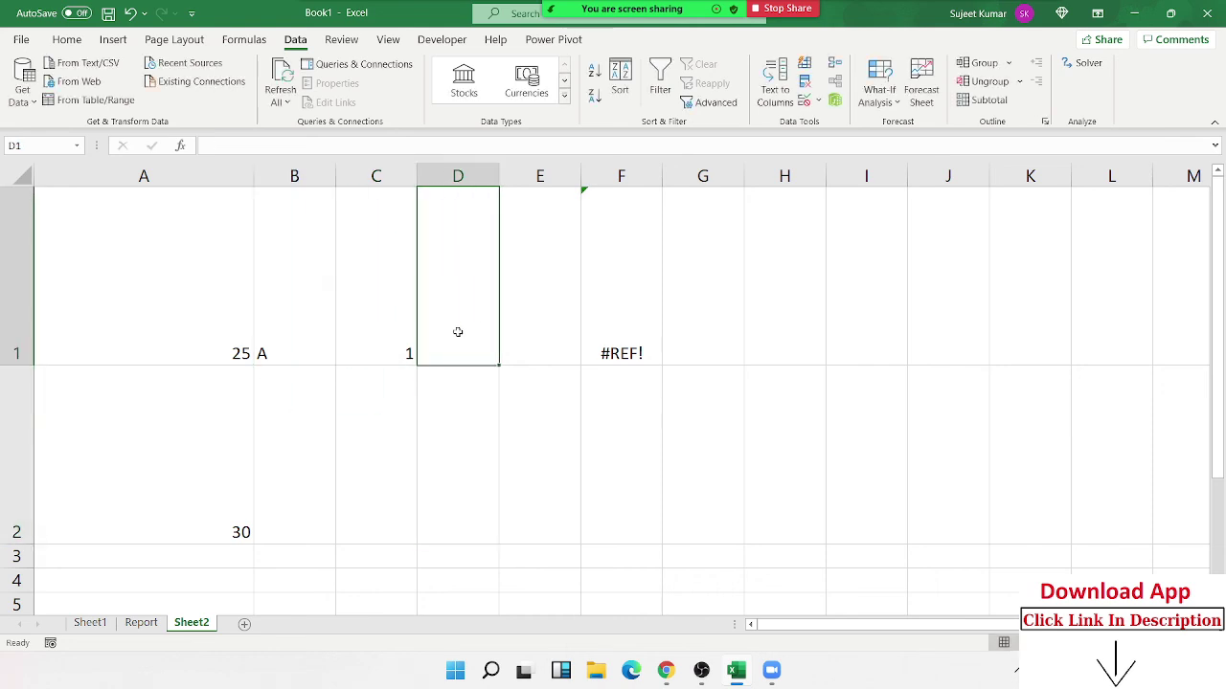
type("=")
key("Left")
key("Left")
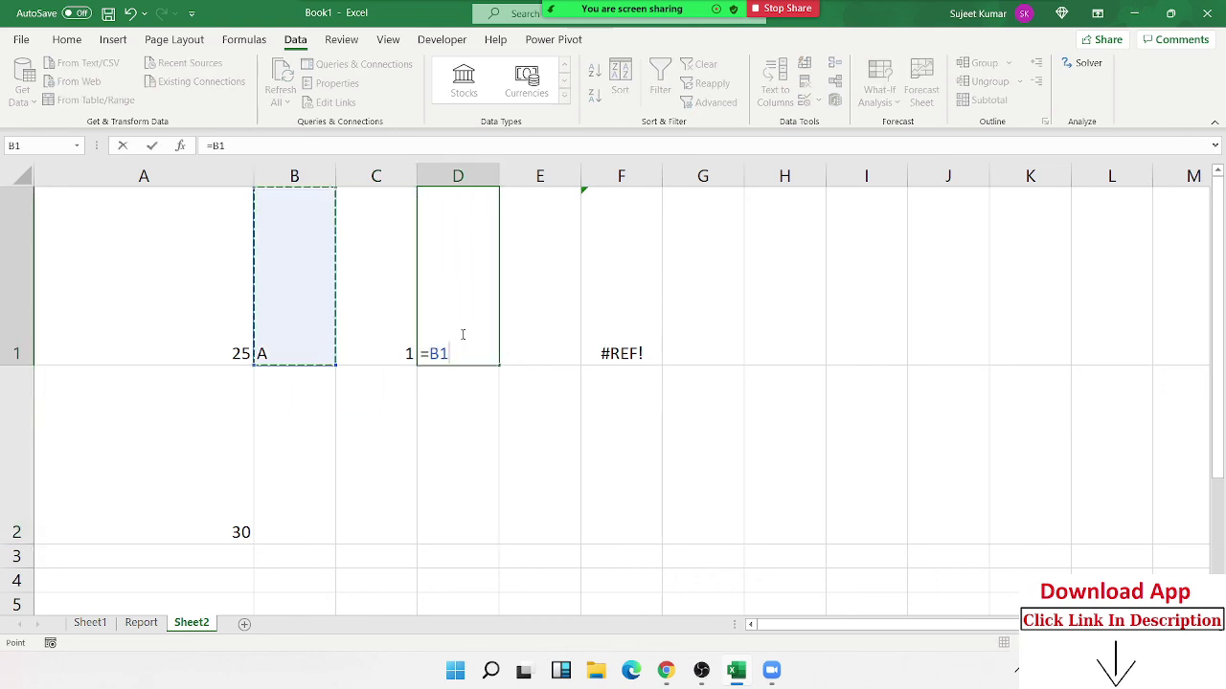
type("&")
key("Left")
key("Return")
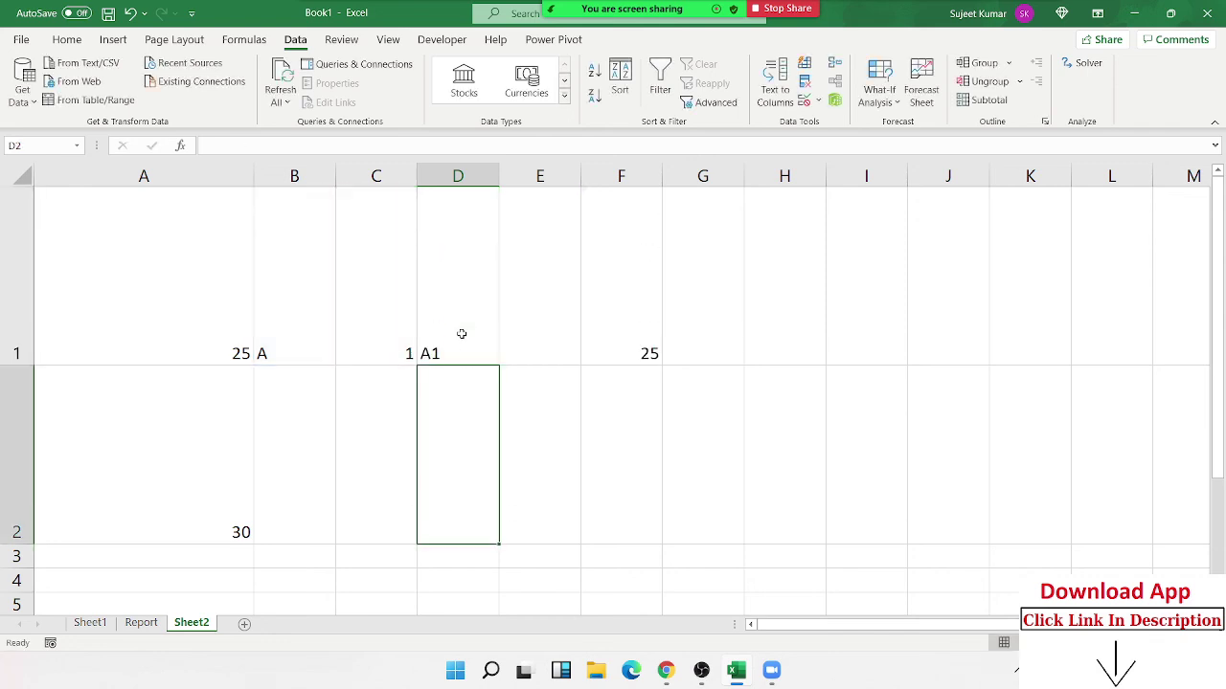
left_click(461, 333)
Step: Rebuild F1 as =INDIRECT(D1)
key("Right")
key("Right")
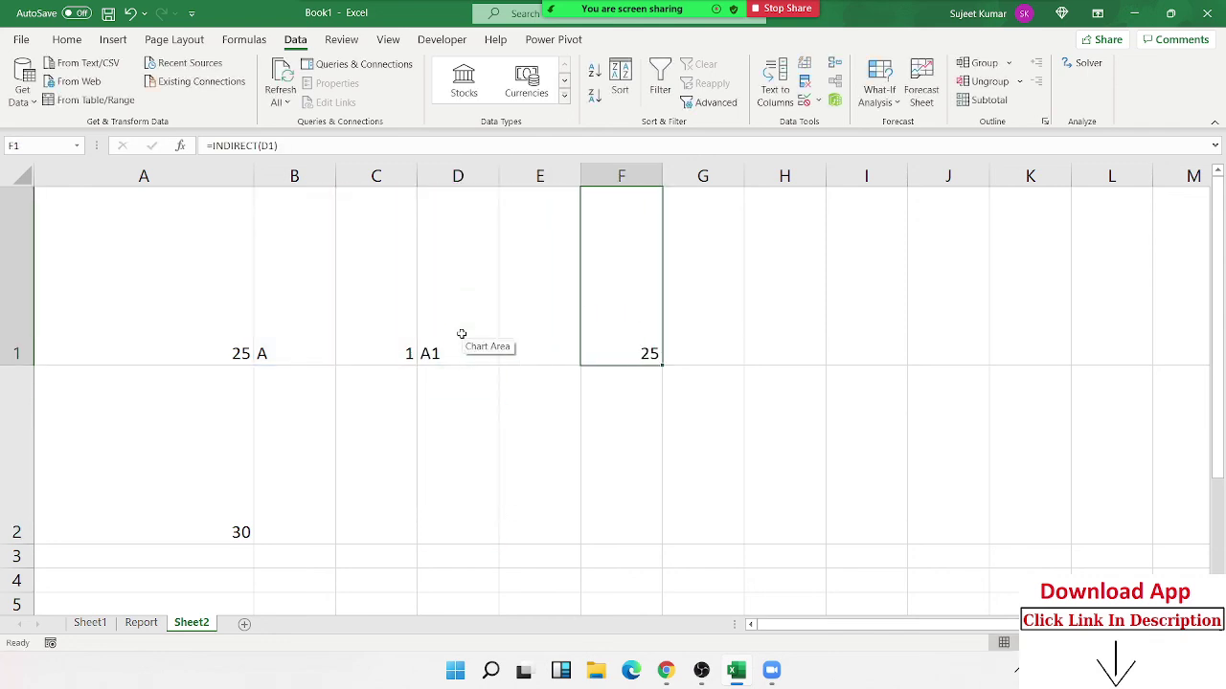
key("Delete")
key("Down")
key("Up")
type("=bi")
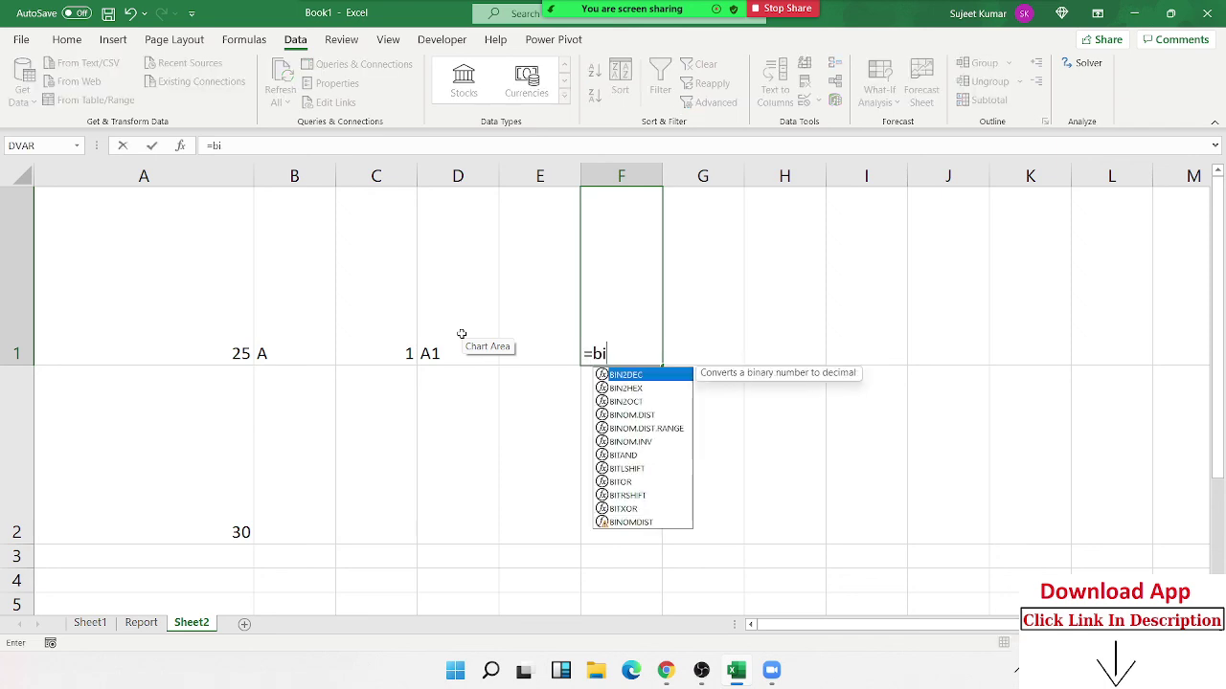
key("Escape")
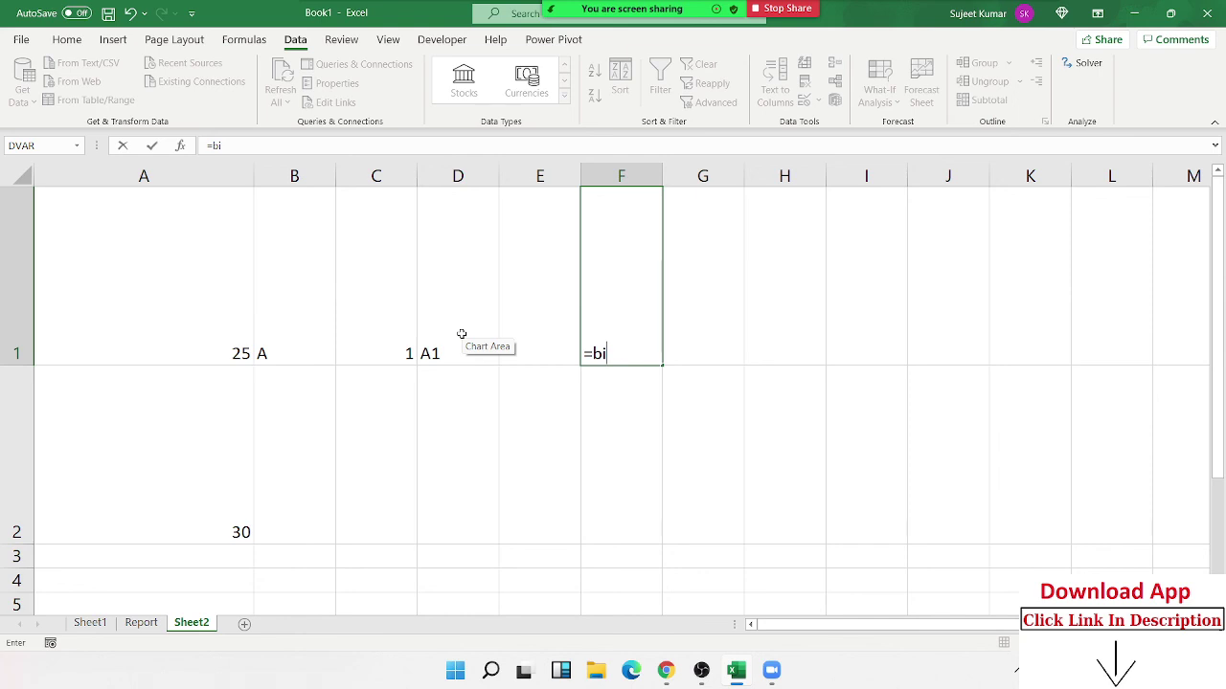
key("BackSpace")
key("BackSpace")
type("ind")
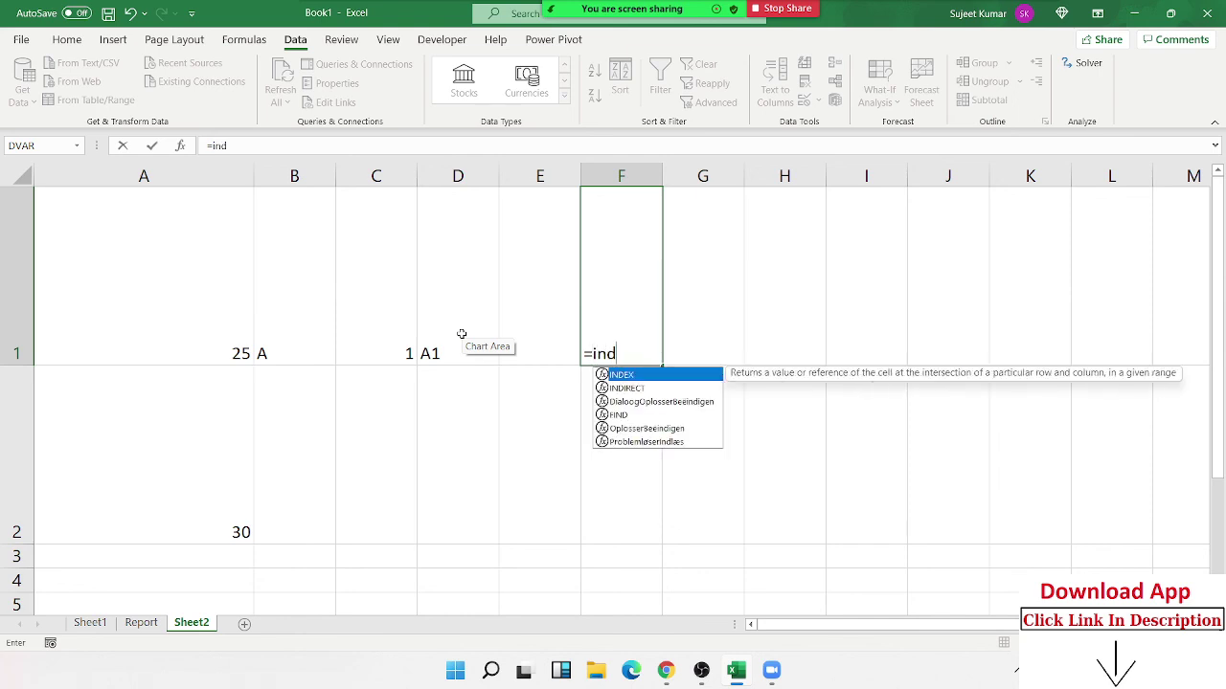
key("Down")
key("Tab")
left_click(462, 333)
key("Return")
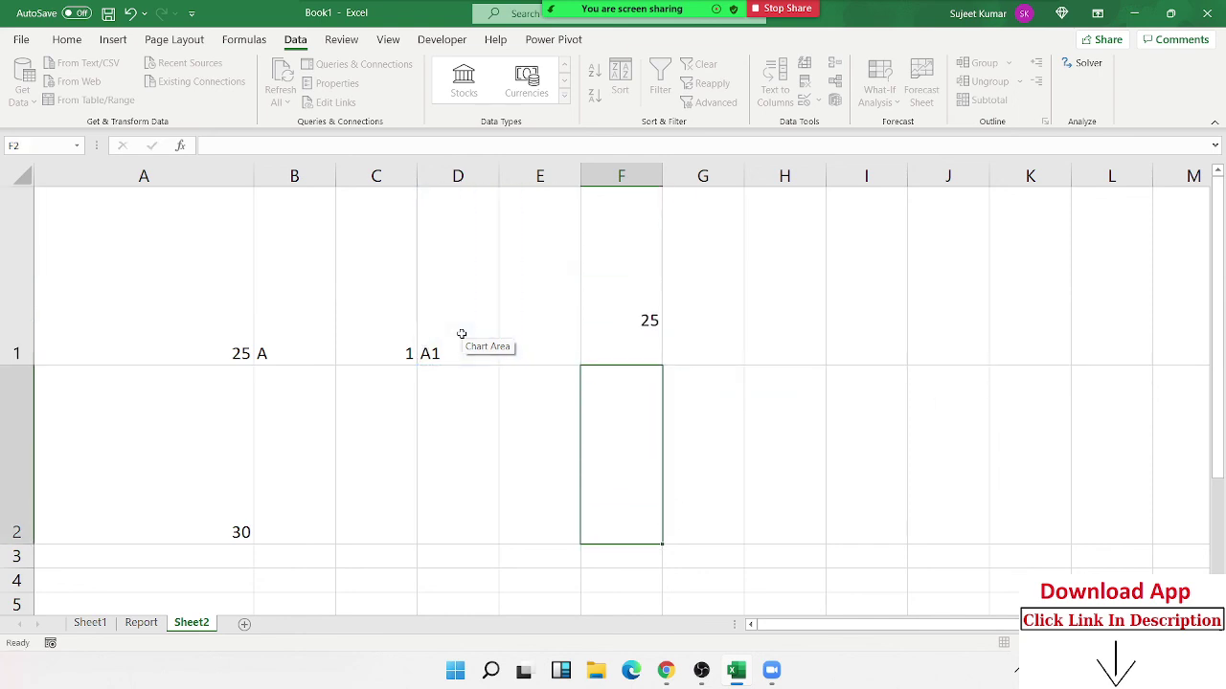
Step: Change C1 to 2 so D1 reads A2 and F1 returns 30
left_click(324, 342)
left_click(383, 348)
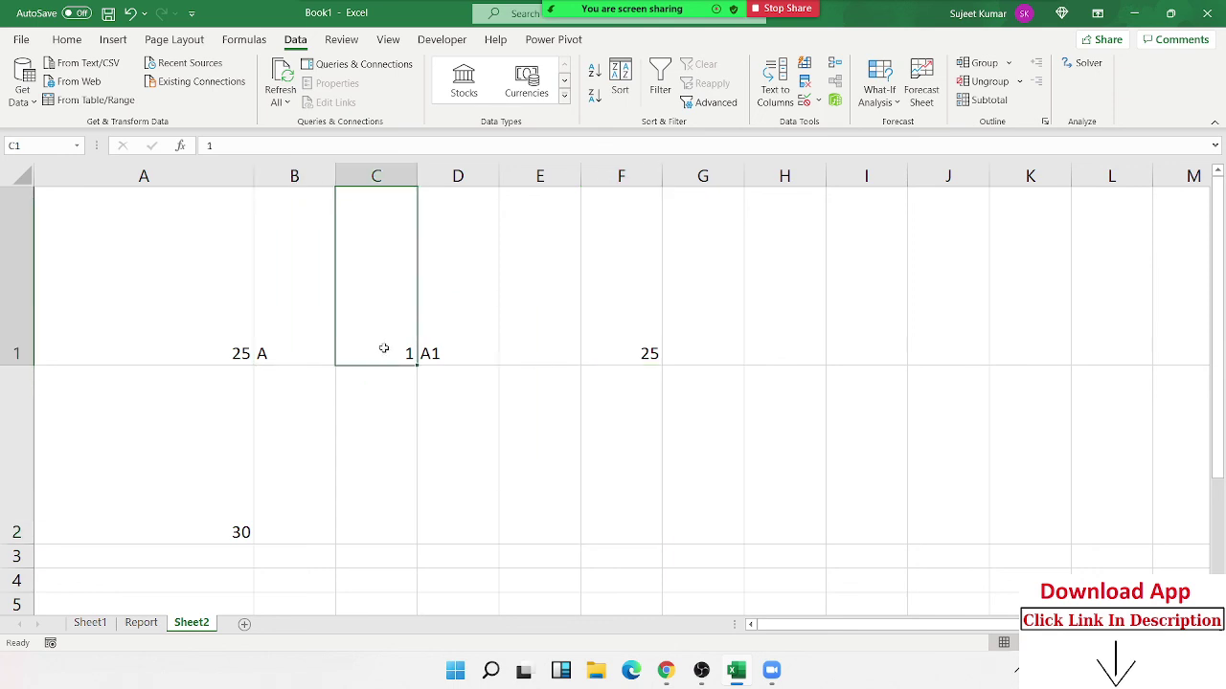
type("2")
key("Return")
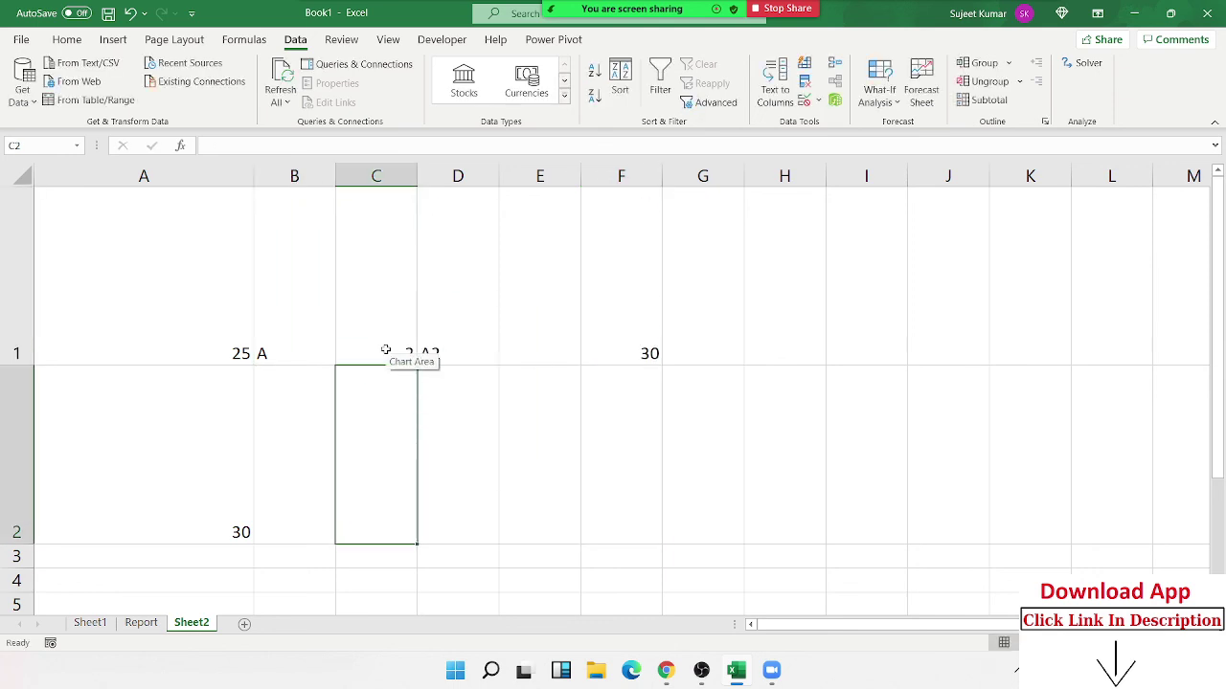
left_click(385, 351)
key("Left")
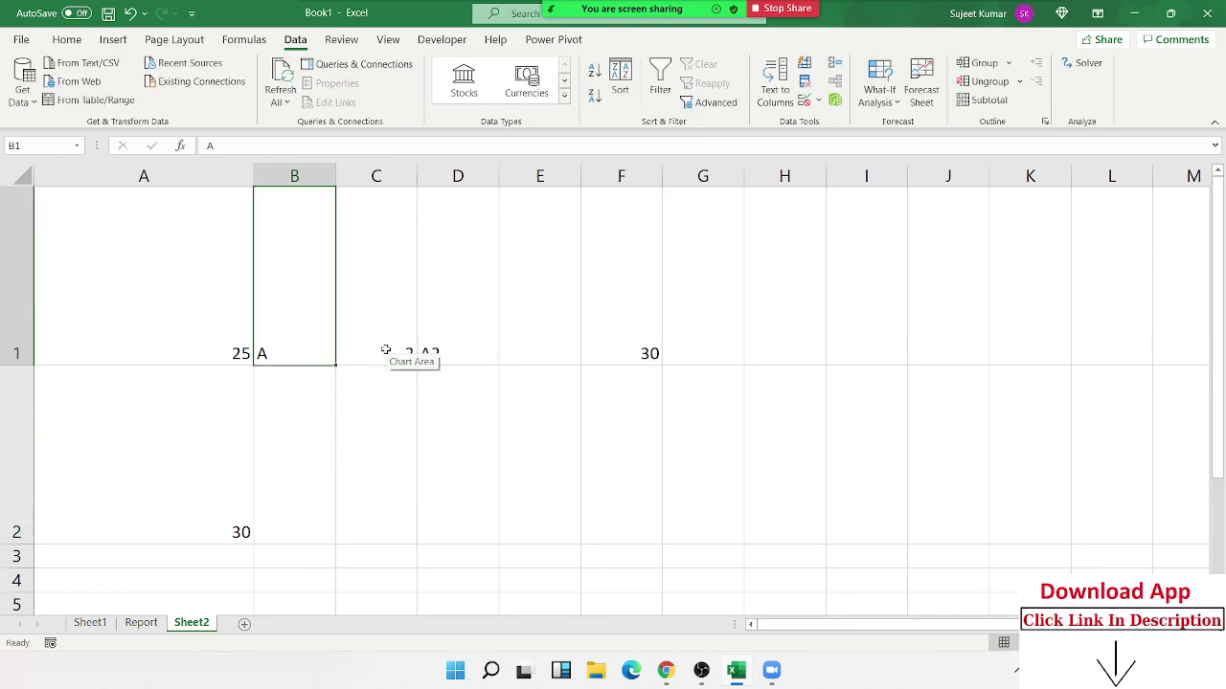
key("Right")
key("Right")
key("Right")
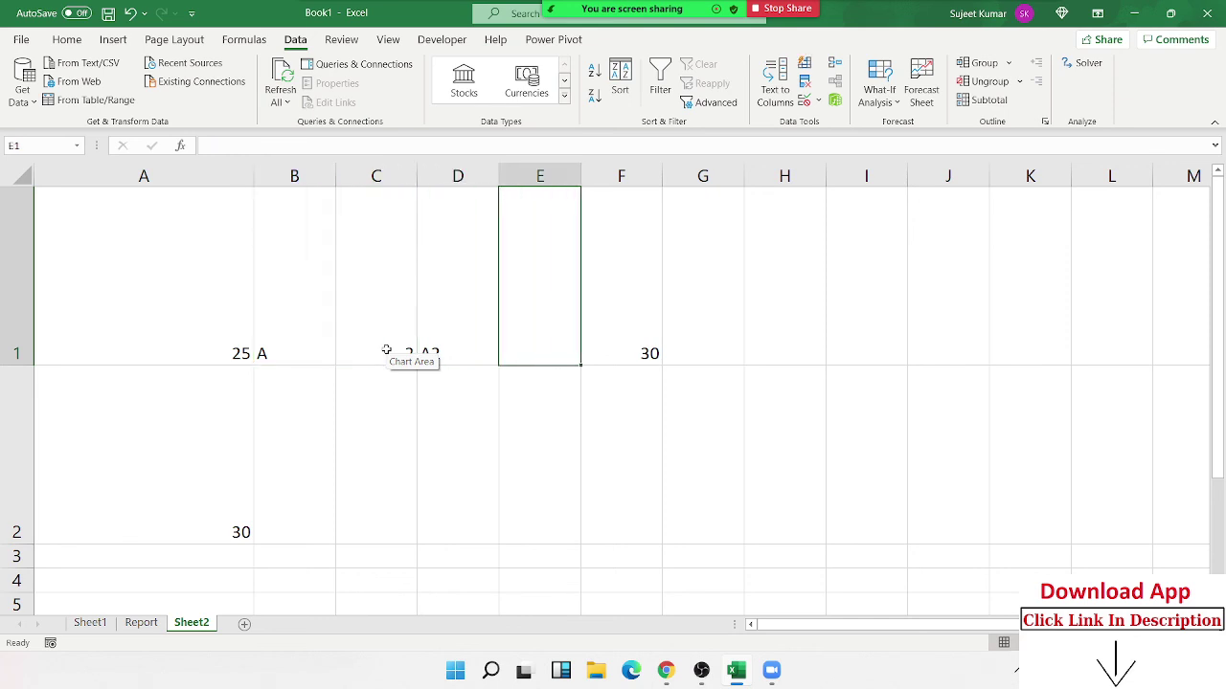
left_click(589, 351)
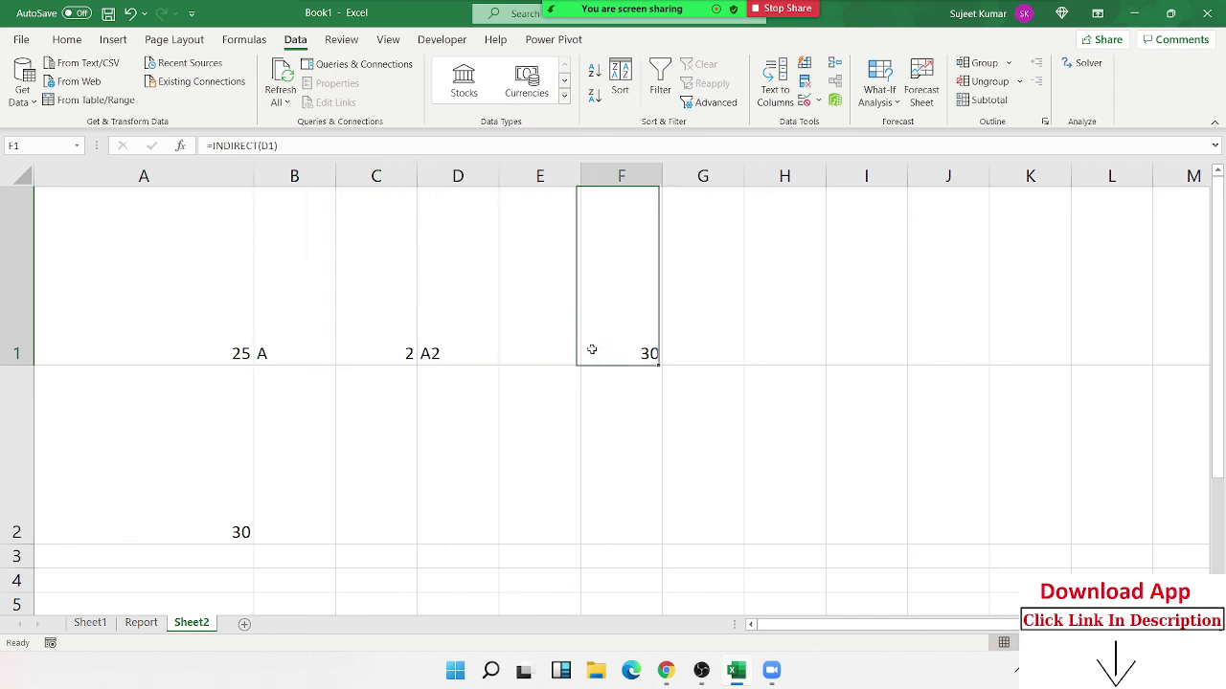